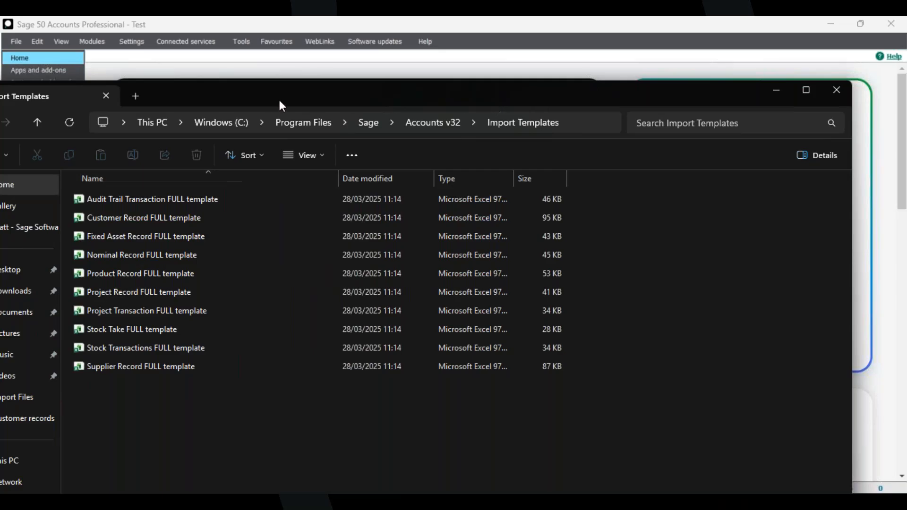
Close the Import Templates folder window and cancel the Data Import wizard.
left_click_drag(280, 102, 319, 107)
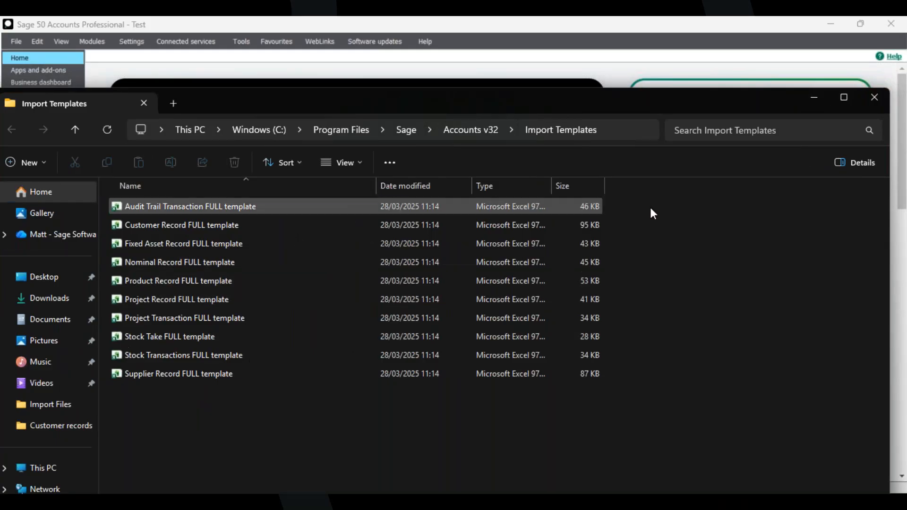
left_click(875, 98)
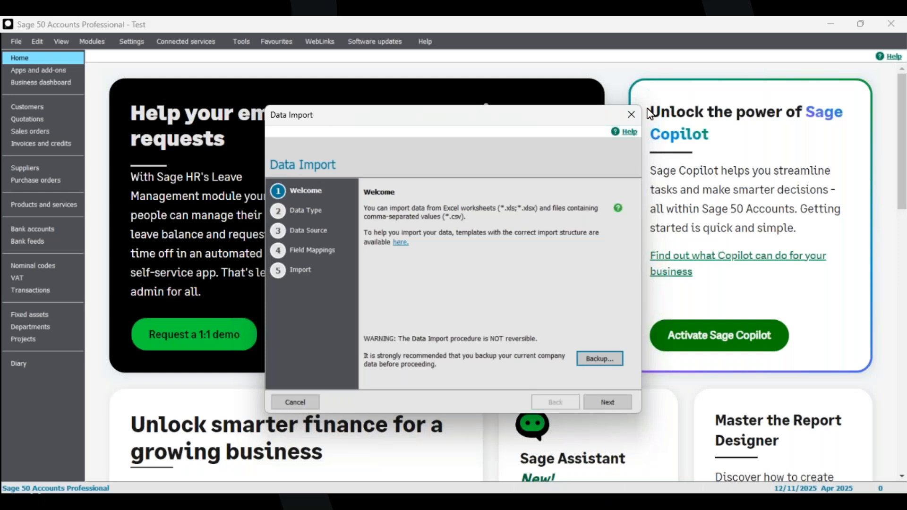
left_click(629, 121)
left_click(447, 311)
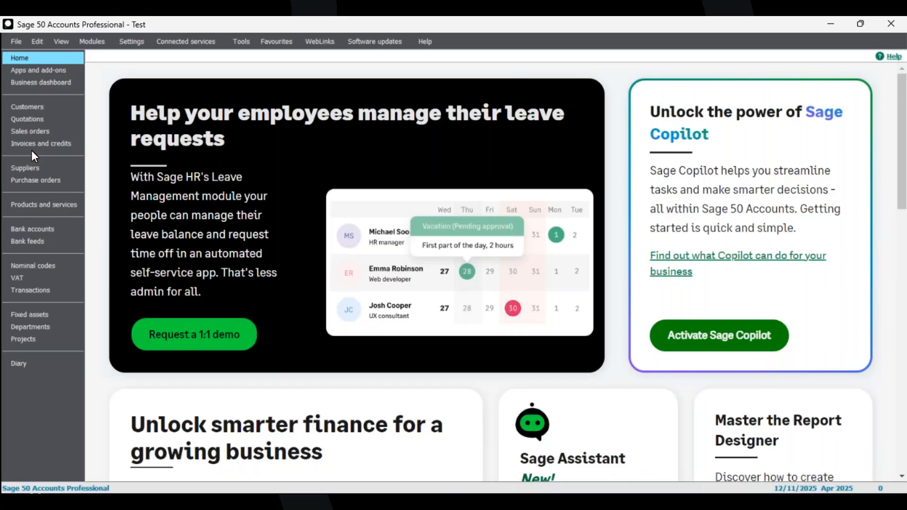
Examine the customers, quotations, sales orders, invoices, suppliers, purchase orders, products and bank modules for existing records.
left_click(31, 169)
left_click(39, 104)
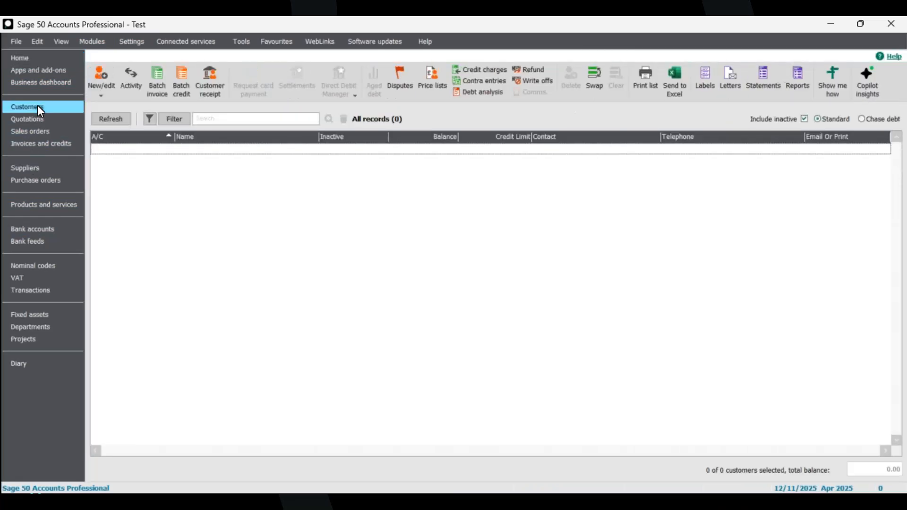
left_click(39, 119)
left_click(43, 132)
left_click(47, 143)
left_click(48, 168)
left_click(51, 181)
left_click(57, 204)
left_click(52, 242)
left_click(44, 242)
left_click(46, 229)
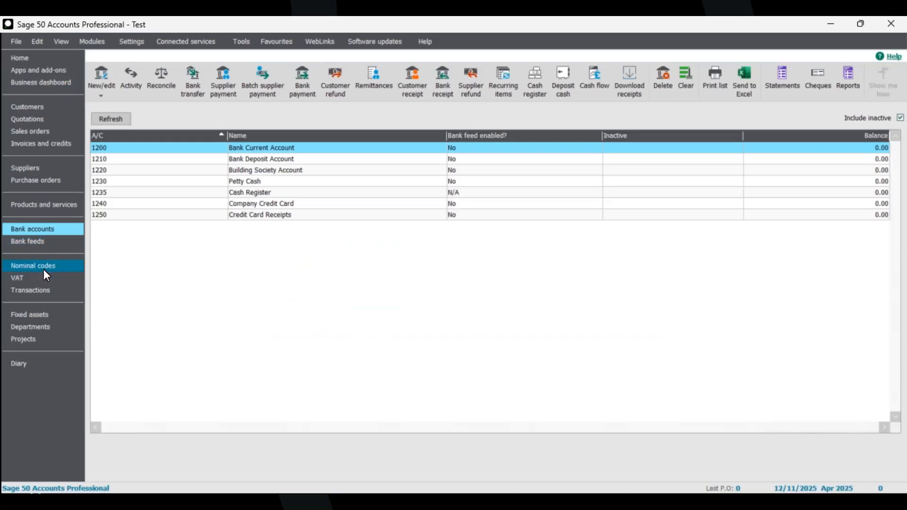
Examine the nominal codes, transactions, VAT and customers lists, and return to the home page.
left_click(41, 266)
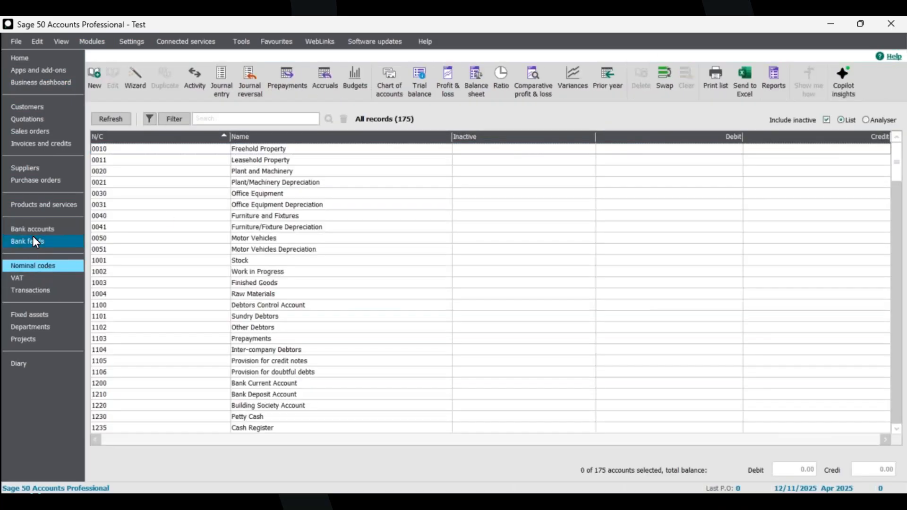
left_click(46, 293)
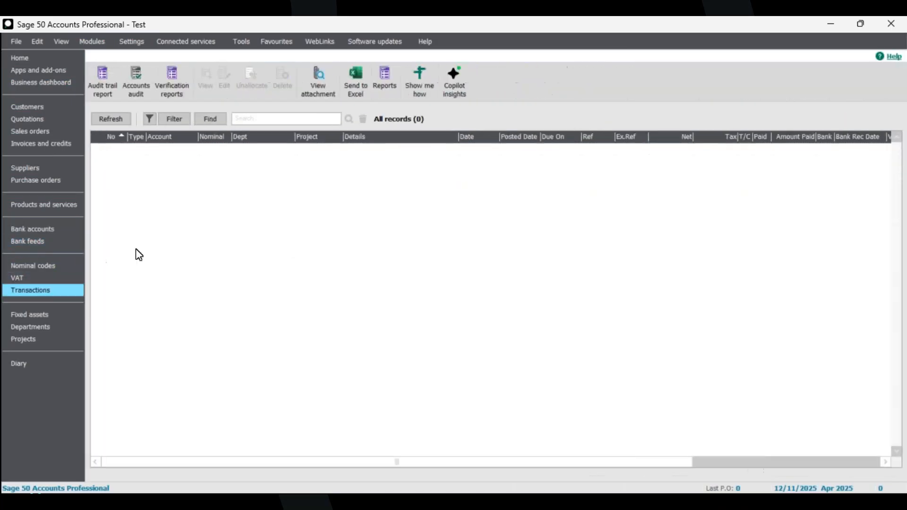
left_click(29, 277)
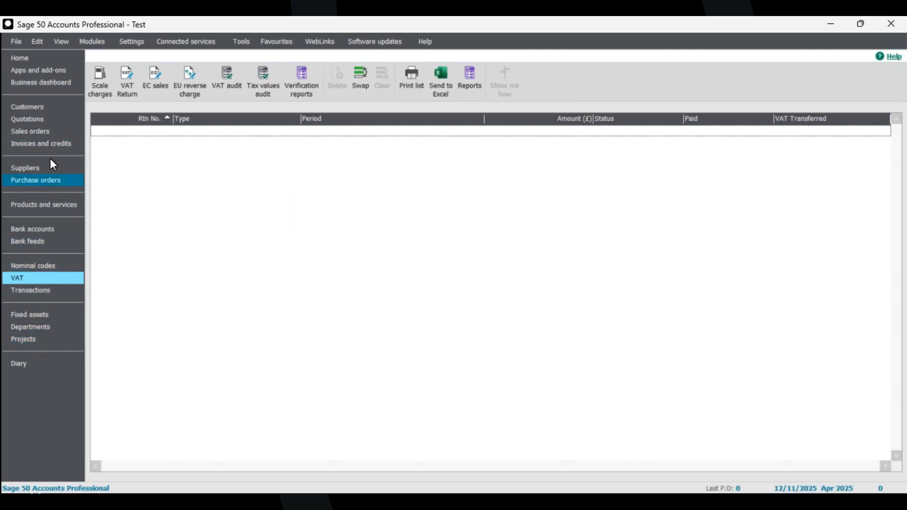
left_click(47, 110)
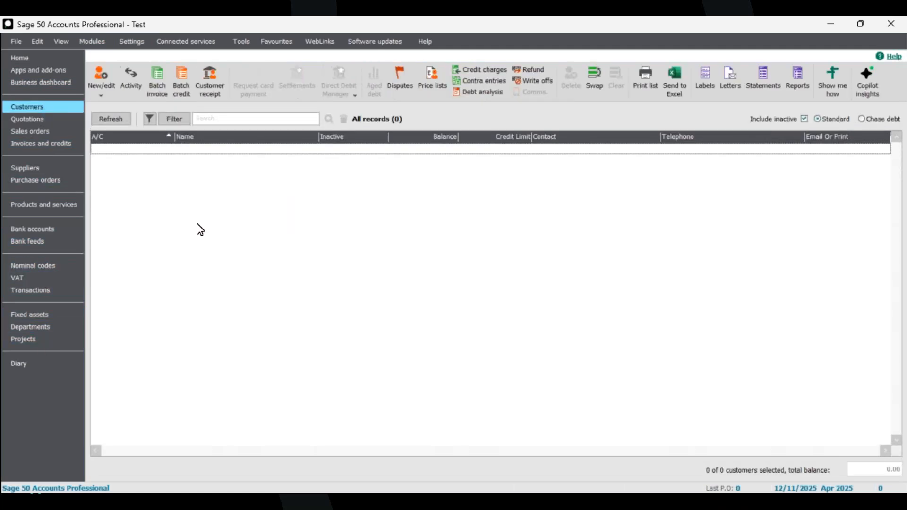
left_click(38, 60)
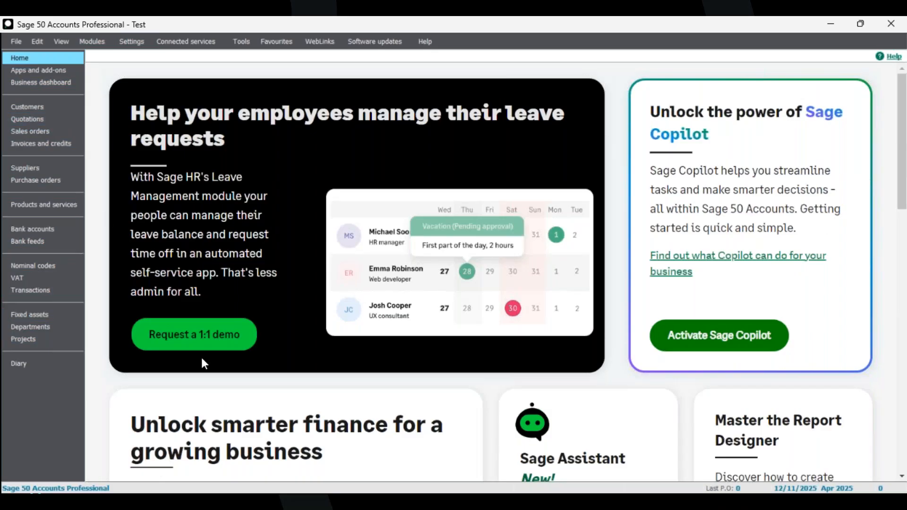
Start the Data Import wizard, agreeing to close all other open windows.
left_click(15, 42)
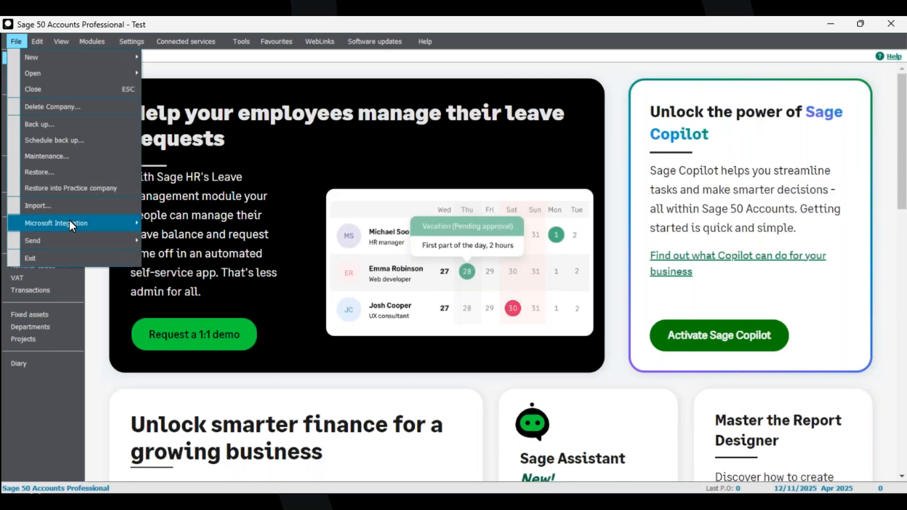
left_click(65, 208)
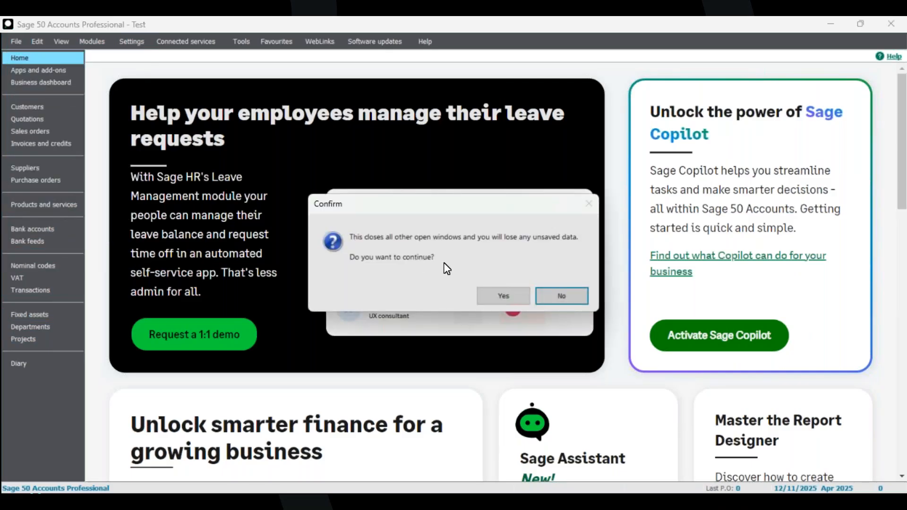
left_click(495, 297)
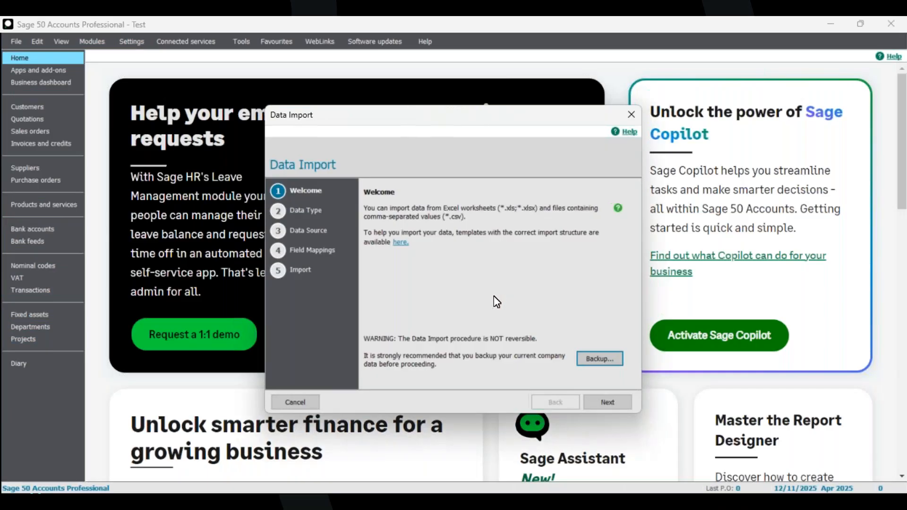
left_click(599, 358)
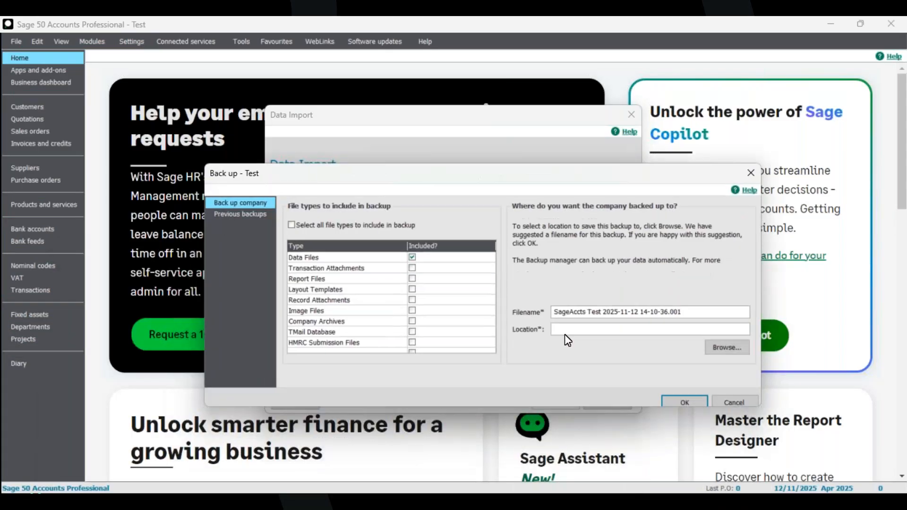
left_click(556, 313)
type("Pre Import SageAccts Test 2025-11-12 14-10-36.001")
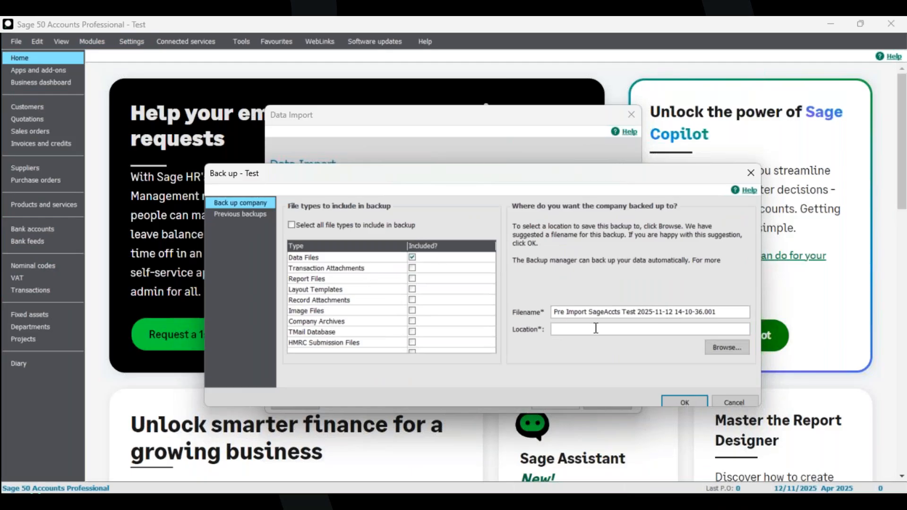
Set the backup location to the Desktop, start the backup with a data check and return to the import wizard.
left_click(727, 348)
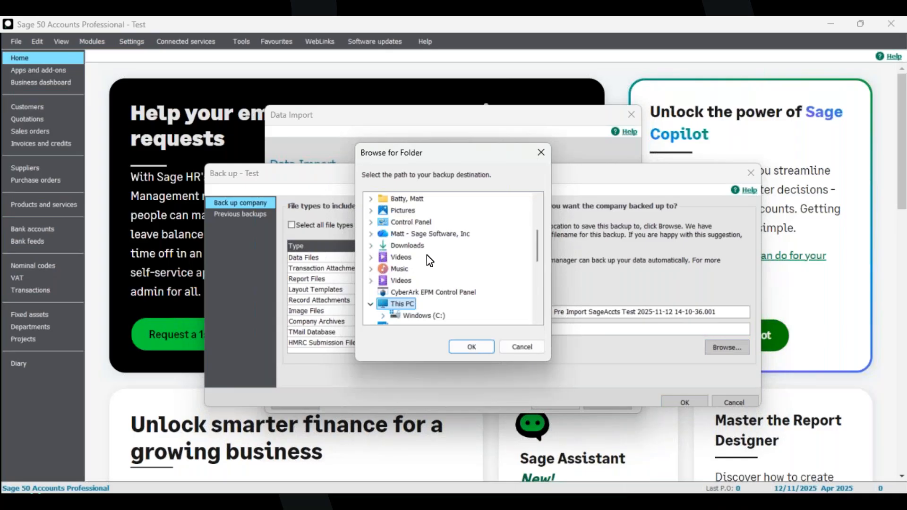
scroll(427, 256, "up", 3)
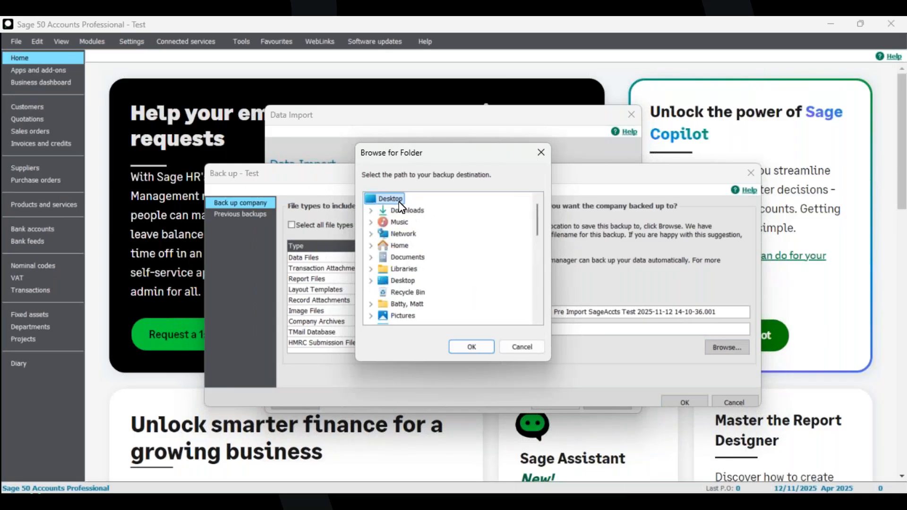
left_click(463, 347)
left_click(688, 398)
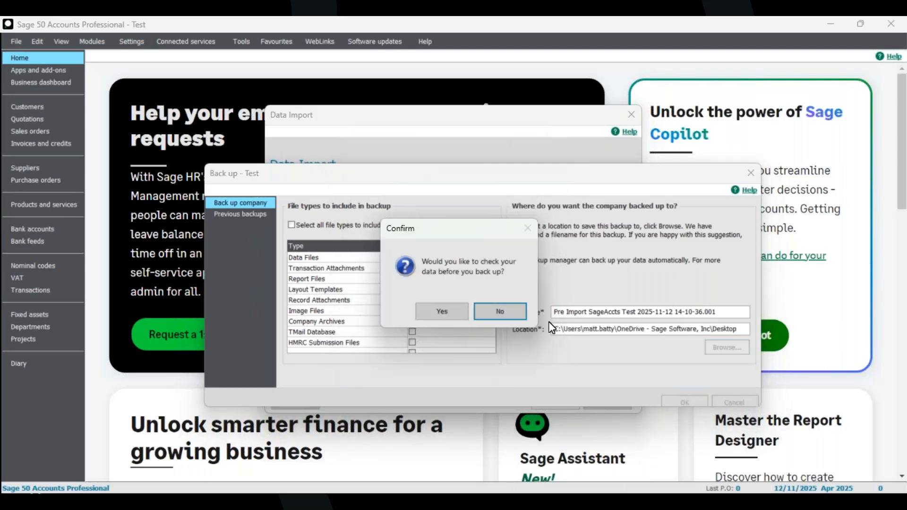
left_click(456, 314)
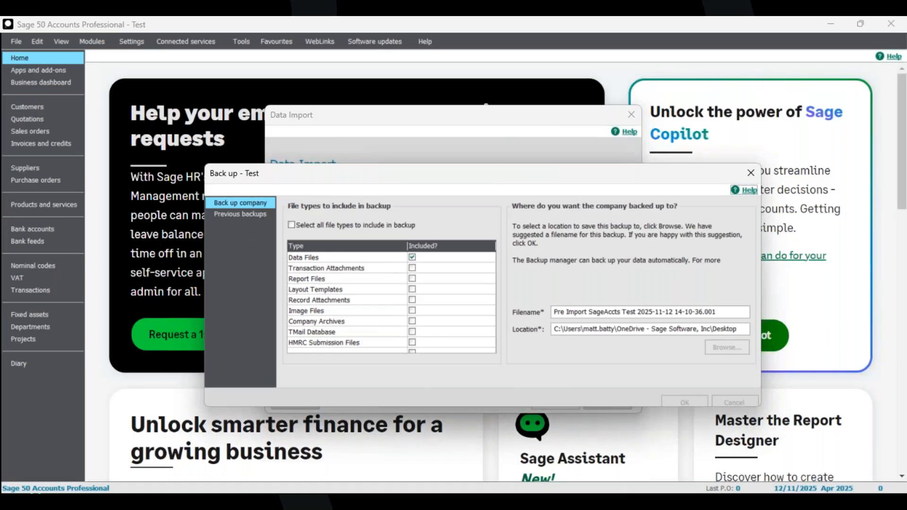
left_click(730, 403)
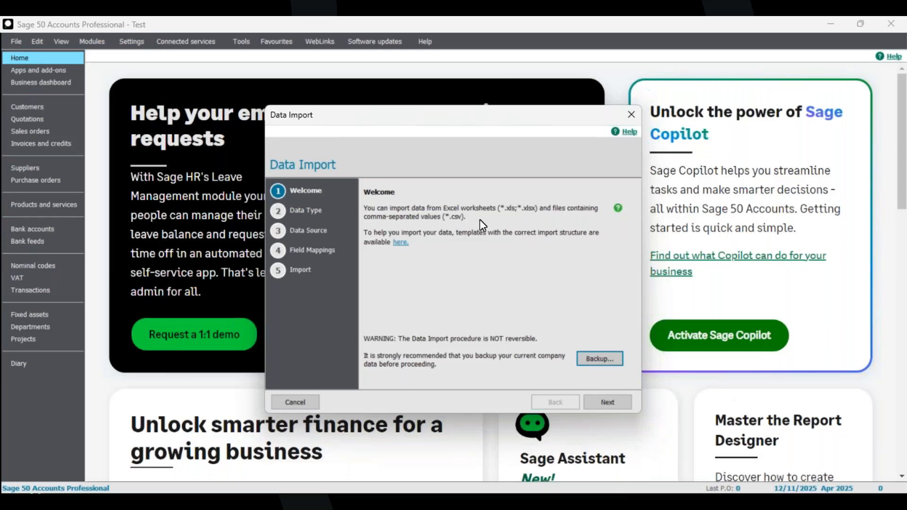
Choose Customer records as the data type to import and continue to the data source stage.
left_click(613, 404)
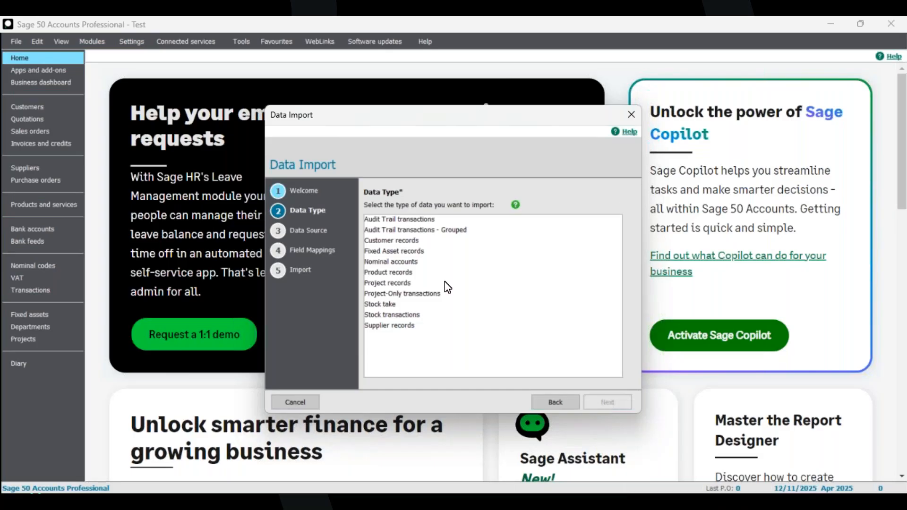
left_click(408, 244)
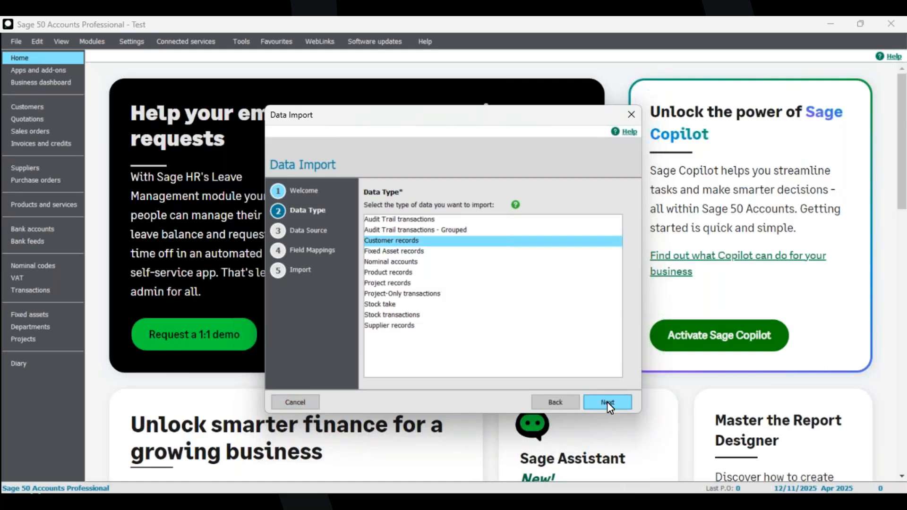
left_click(619, 403)
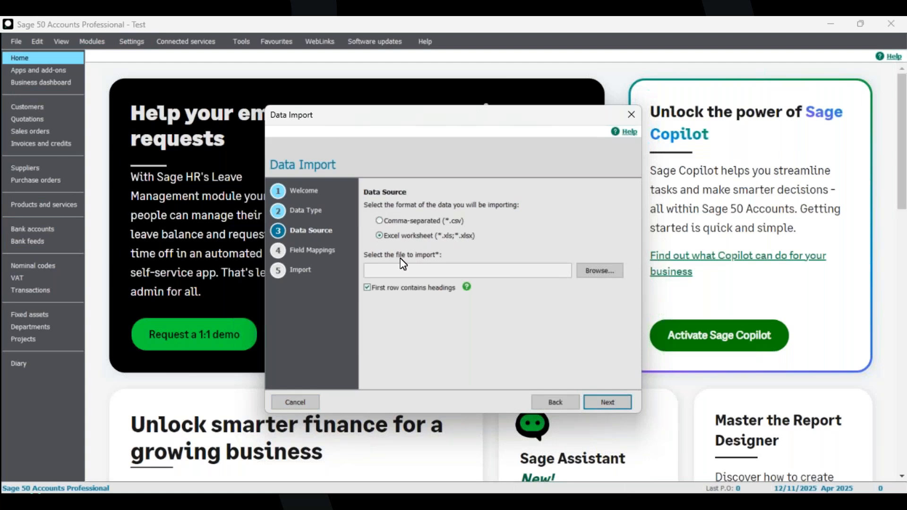
left_click(602, 271)
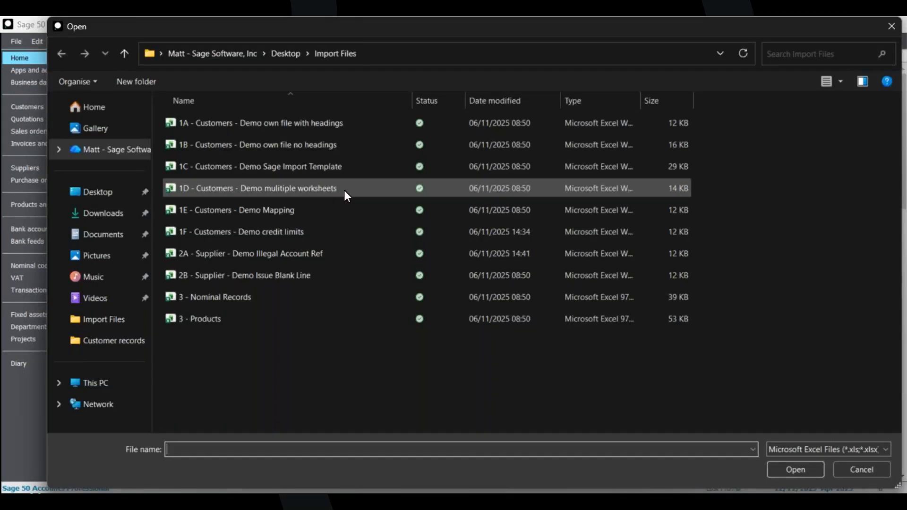
left_click(223, 126)
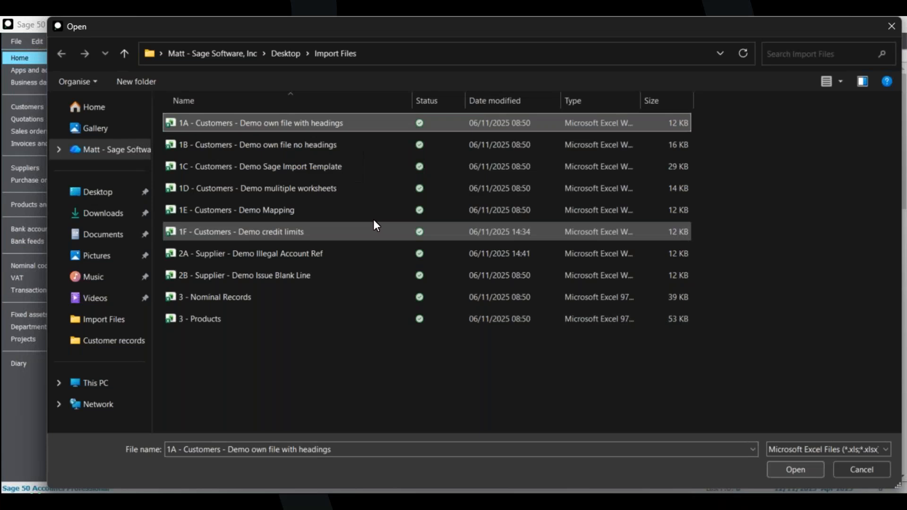
left_click(851, 470)
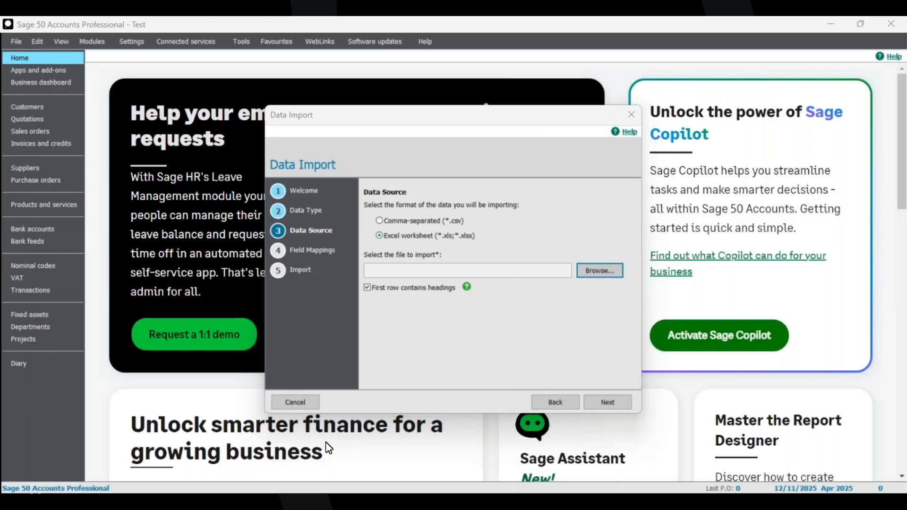
Switch to Excel, examine the column headings and customer rows of the "1A - Customers - Demo own file with headings" workbook, and close it.
key("alt+Tab")
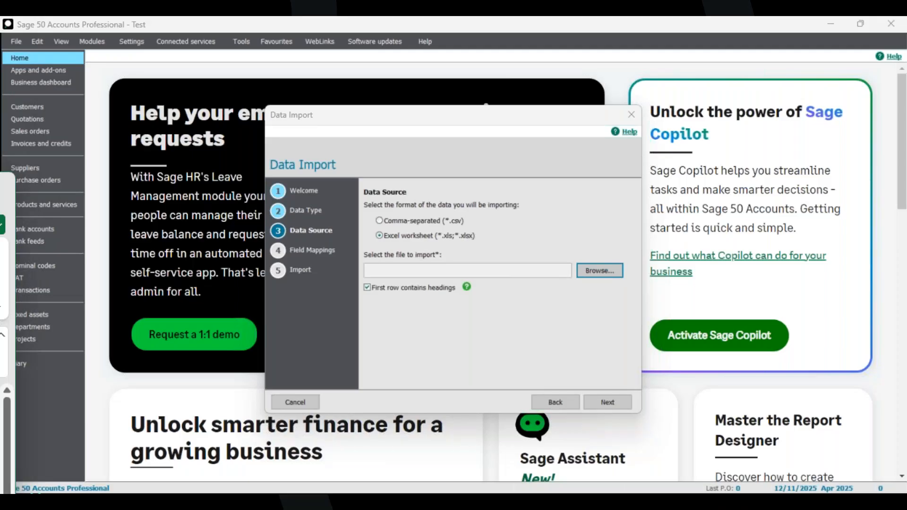
left_click_drag(0, 190, 676, 17)
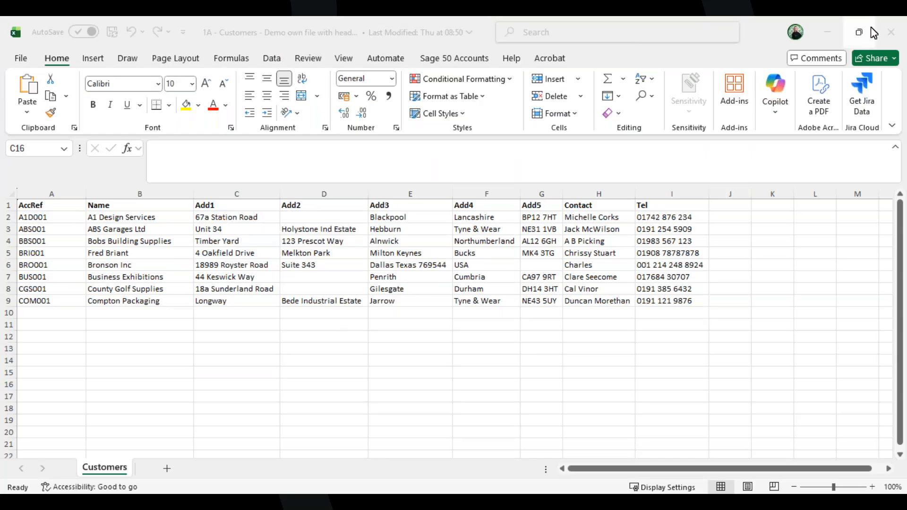
left_click(896, 40)
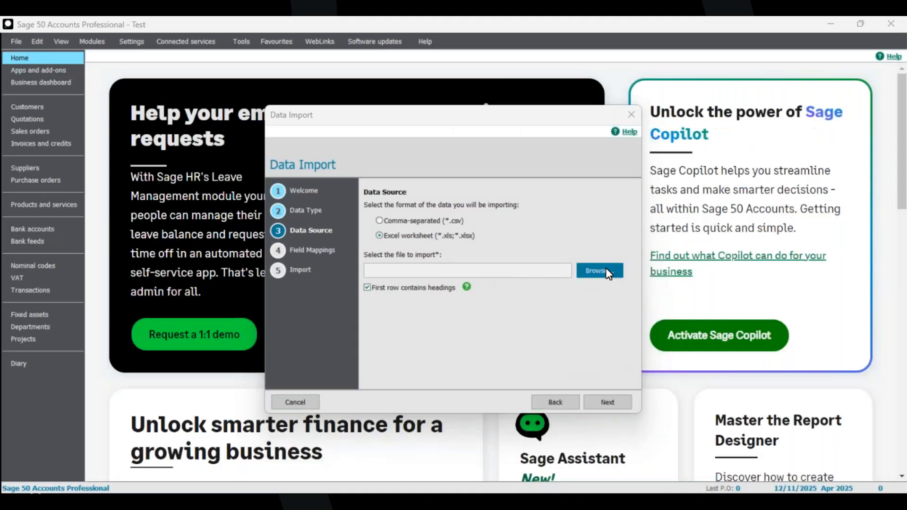
Select "1A - Customers - Demo own file with headings" as the Excel file to import and continue to the field mappings.
left_click(606, 268)
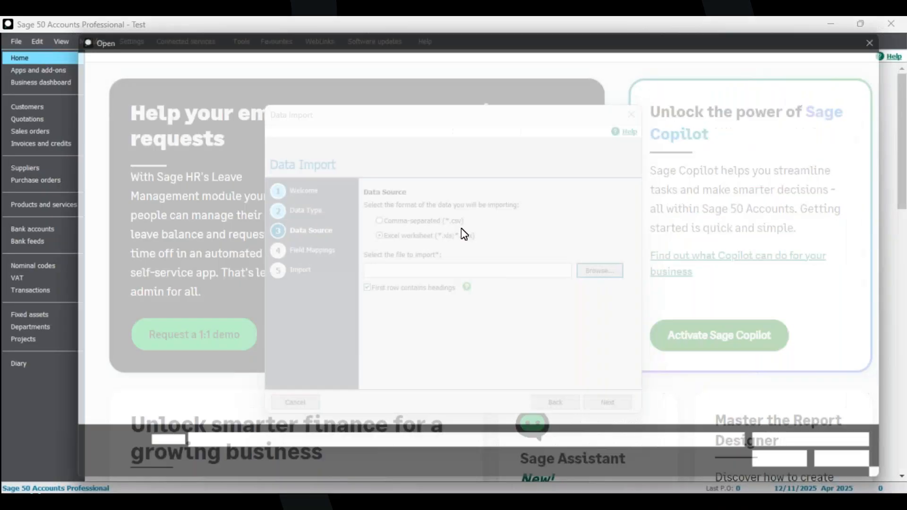
left_click(290, 123)
left_click(796, 470)
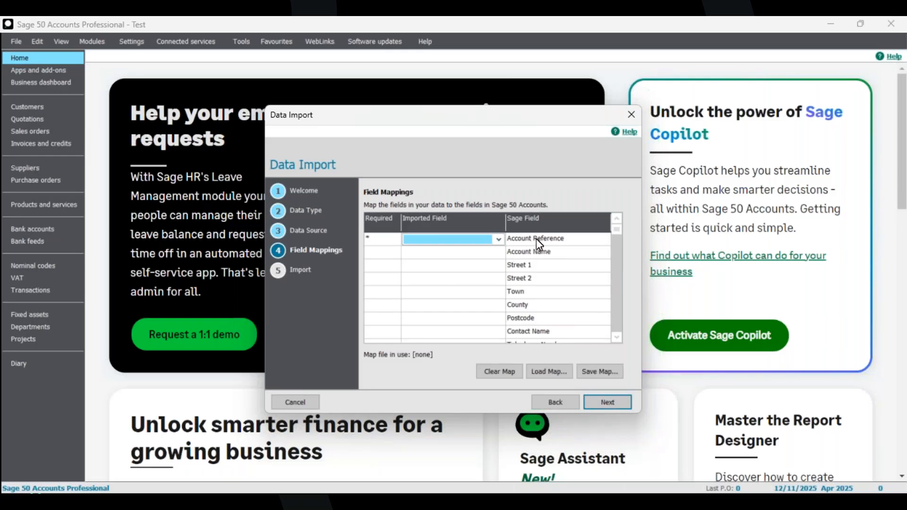
Map the imported field AccRef to Account Reference and Name to Account Name.
left_click(499, 240)
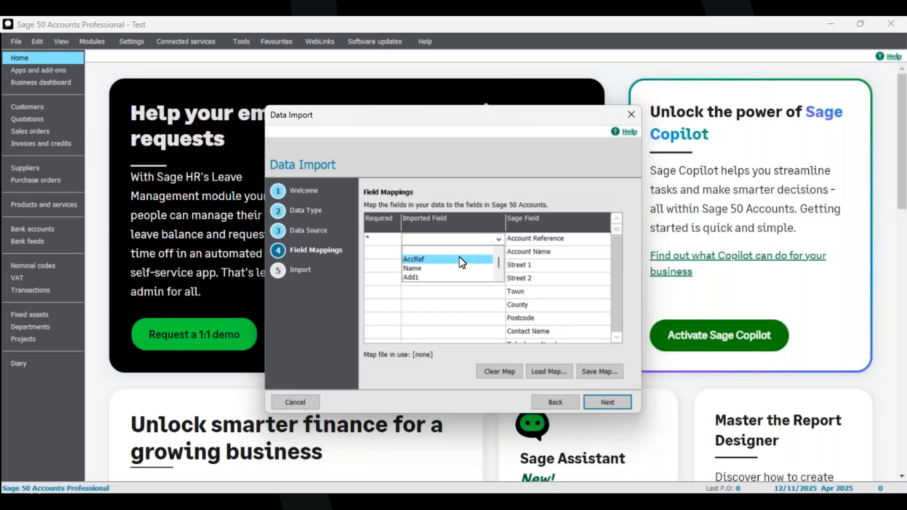
left_click(449, 260)
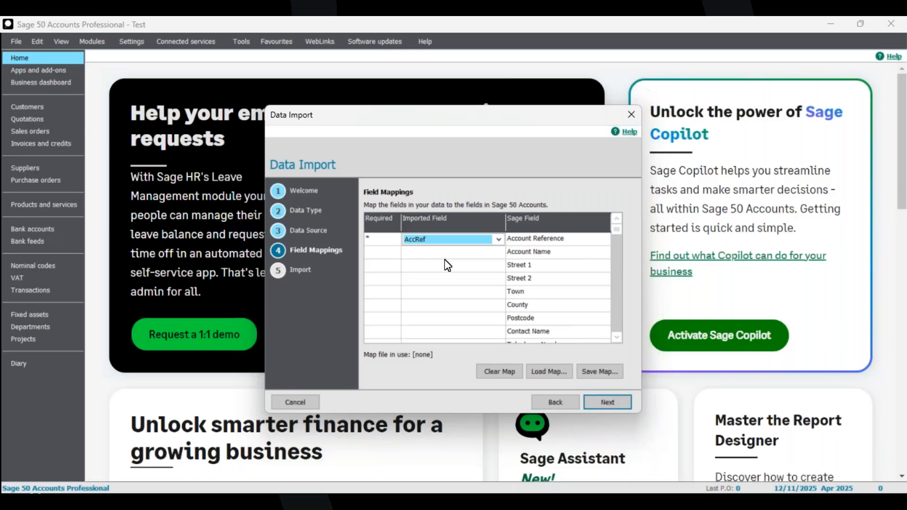
left_click(478, 256)
left_click(498, 254)
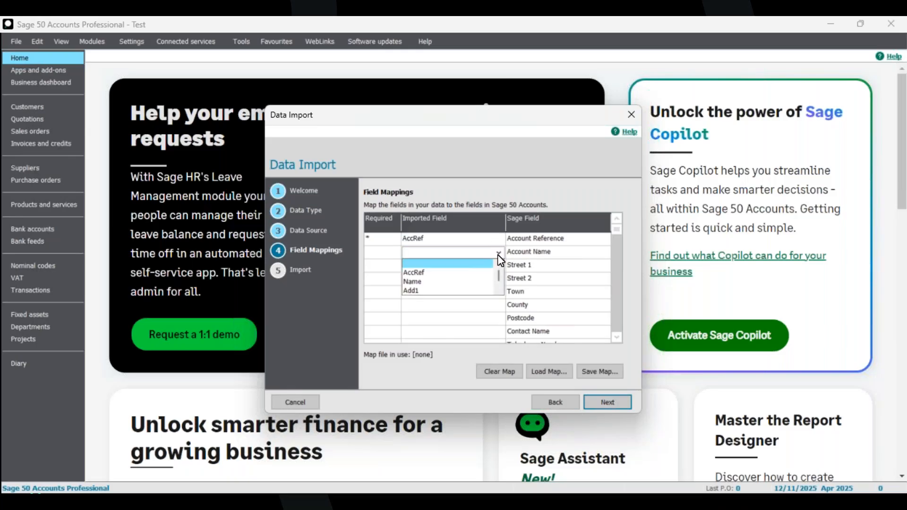
left_click(421, 281)
Map the imported field Add1 to Street 1 and Add2 to Street 2.
left_click(497, 266)
left_click(499, 268)
left_click(449, 303)
left_click(496, 281)
left_click(497, 281)
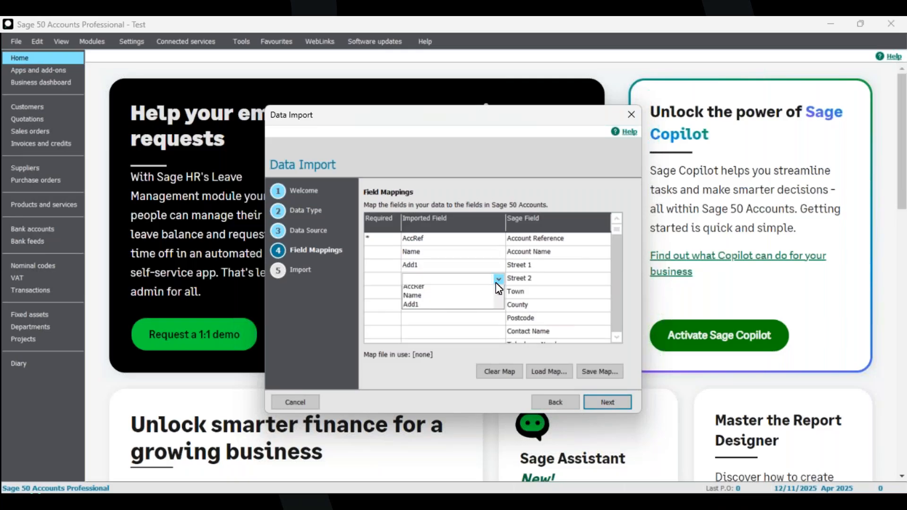
scroll(470, 304, "down", 1)
left_click(474, 298)
Map the imported field Add3 to both Town and County.
left_click(498, 292)
left_click(498, 292)
scroll(442, 321, "down", 1)
left_click(442, 323)
left_click(499, 306)
scroll(441, 338, "down", 1)
scroll(437, 336, "down", 1)
left_click(435, 335)
Map the imported field Add4 to Postcode.
left_click(499, 319)
scroll(433, 355, "down", 3)
left_click(435, 346)
left_click(449, 320)
left_click(450, 338)
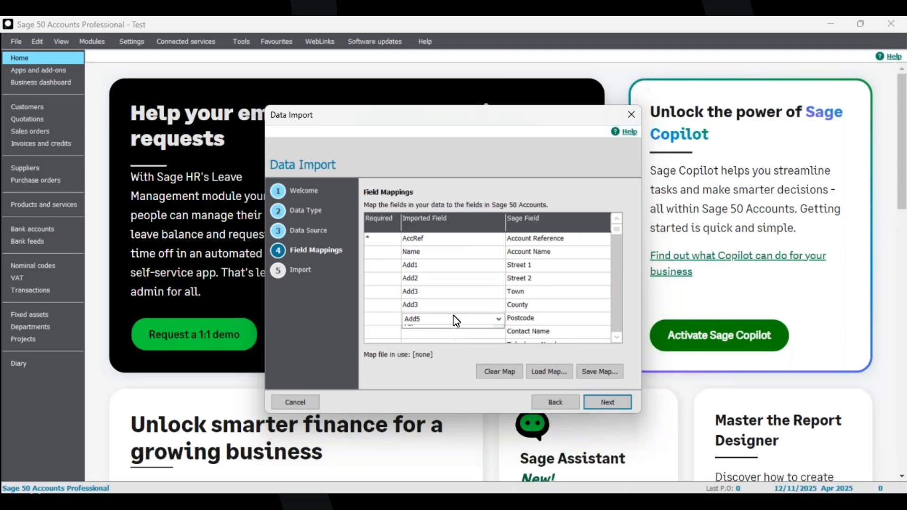
left_click(456, 321)
left_click(453, 330)
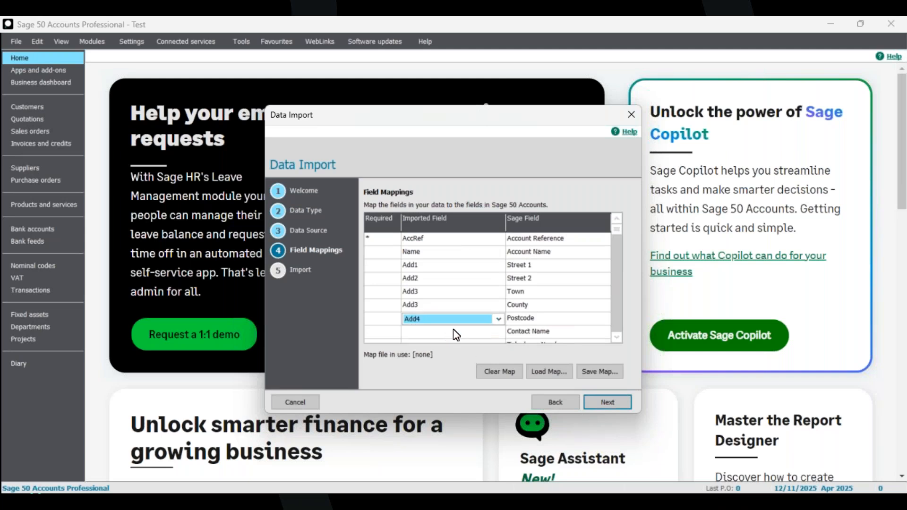
Map the imported field Contact to Contact Name and Tel to Telephone Number.
left_click(456, 335)
left_click(467, 333)
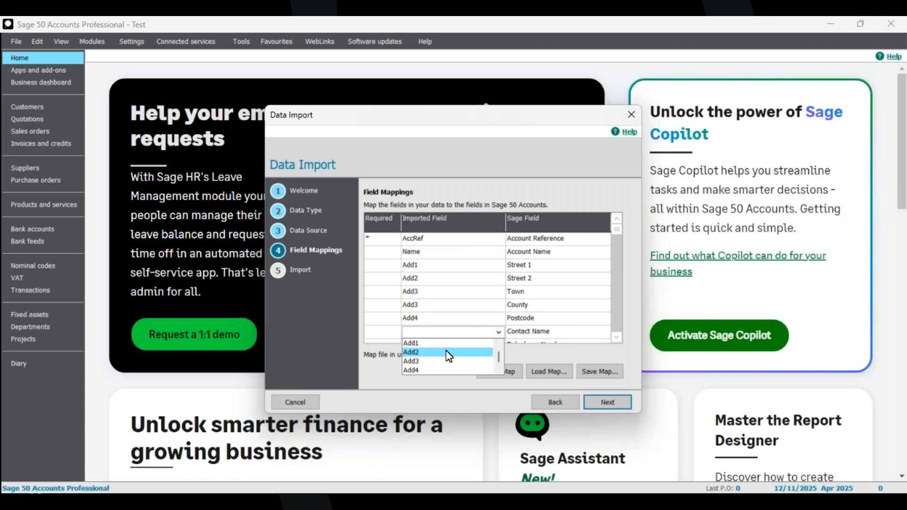
scroll(449, 356, "down", 1)
left_click(447, 361)
scroll(594, 339, "down", 3)
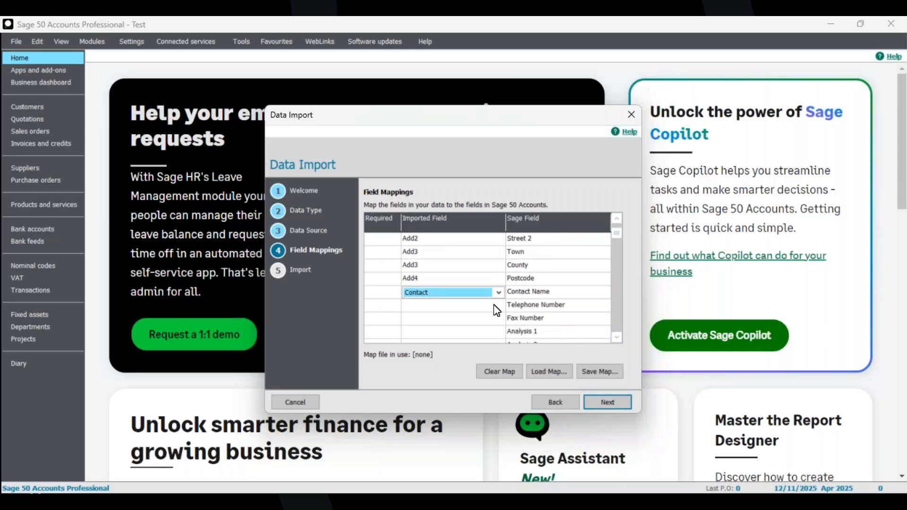
left_click(496, 310)
scroll(444, 338, "down", 2)
left_click(441, 341)
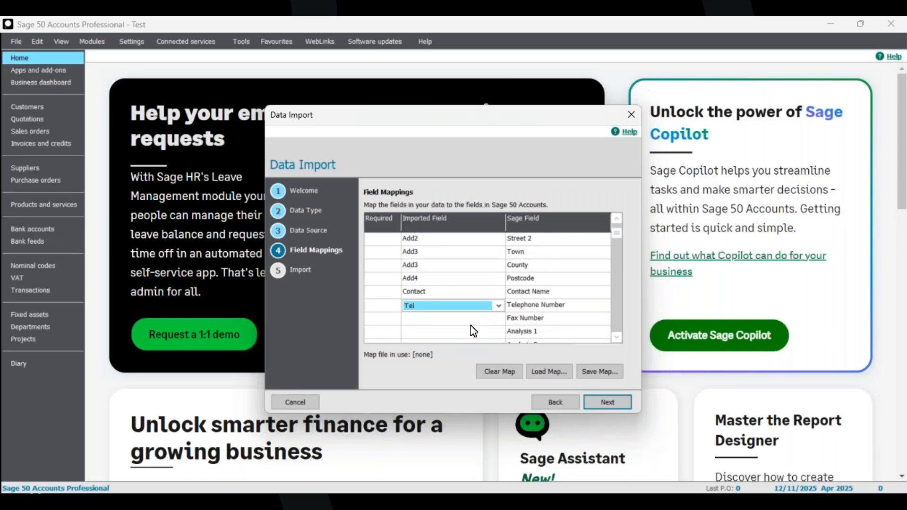
Review the field mappings through the whole list of Sage fields and continue to the import summary.
left_click_drag(621, 232, 621, 226)
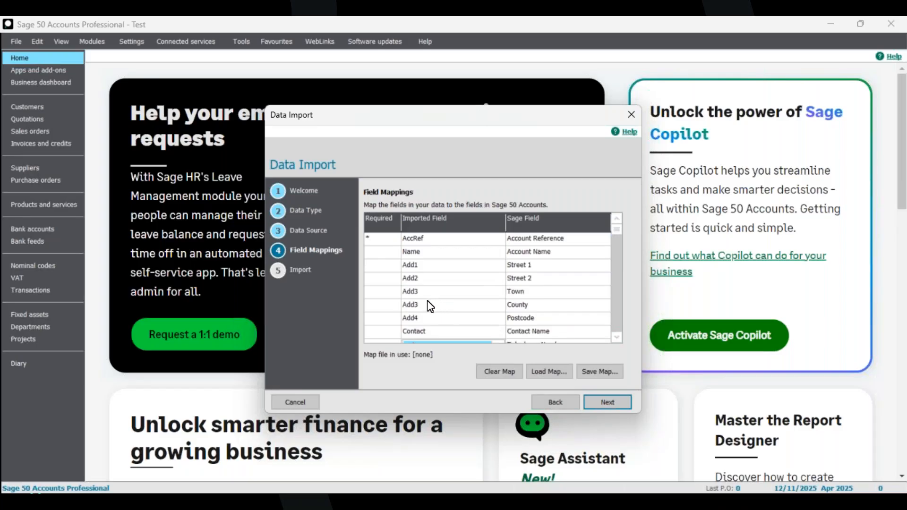
key("alt+Tab")
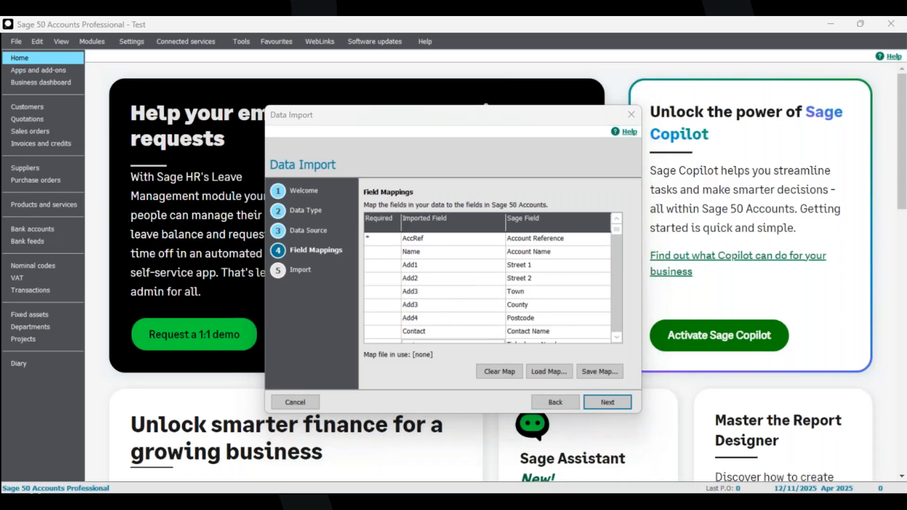
key("alt+Tab")
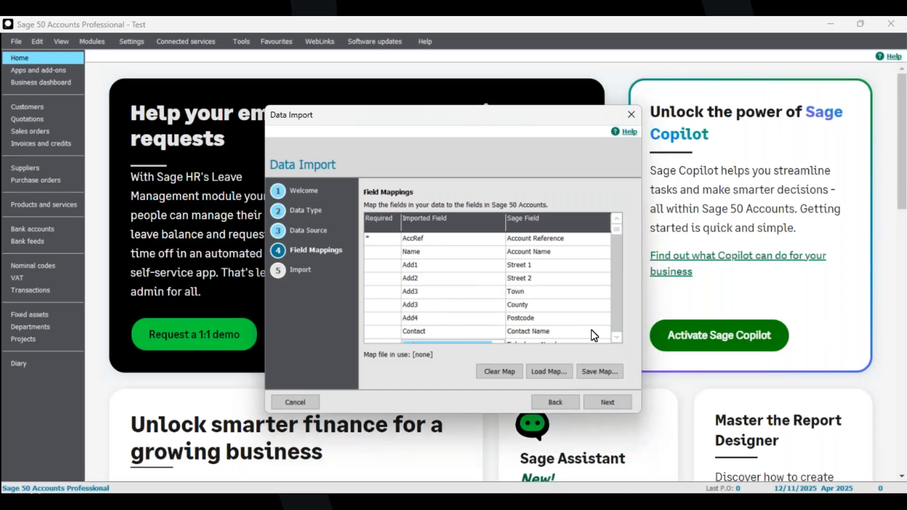
scroll(468, 306, "down", 19)
scroll(466, 307, "down", 7)
scroll(465, 308, "up", 20)
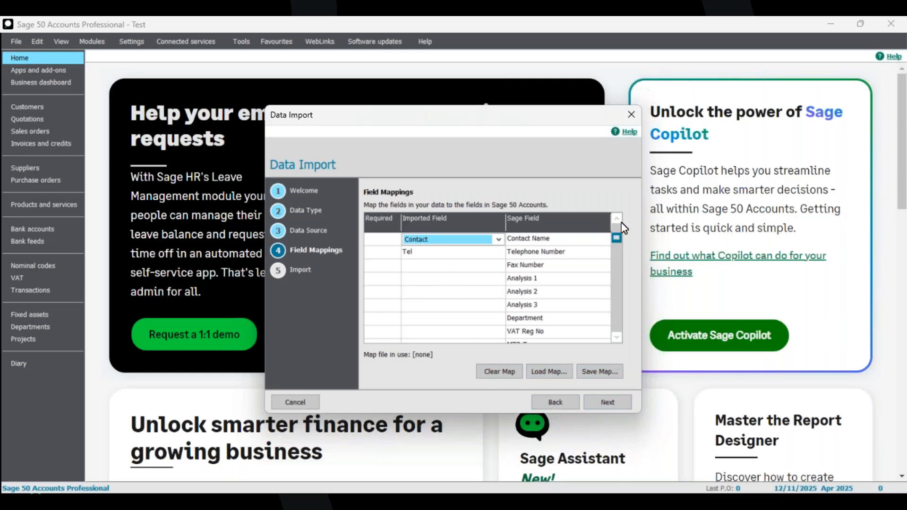
scroll(621, 229, "up", 3)
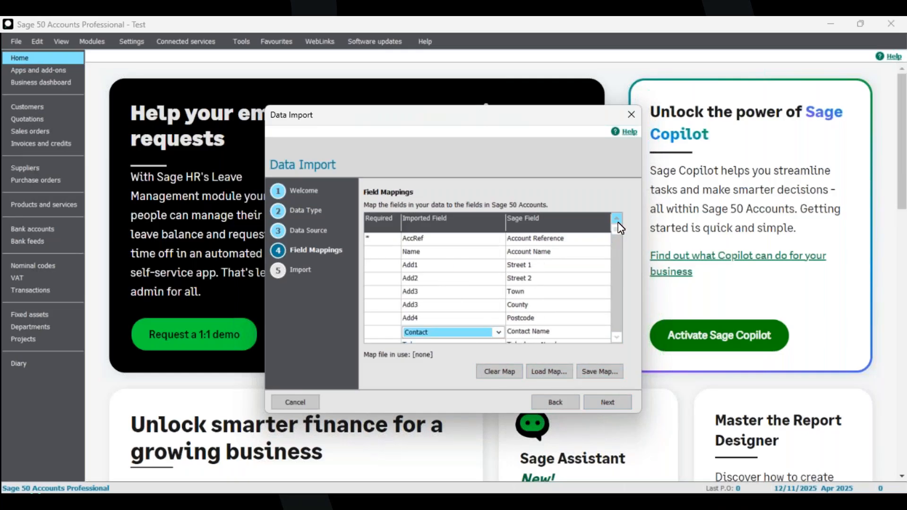
left_click(610, 403)
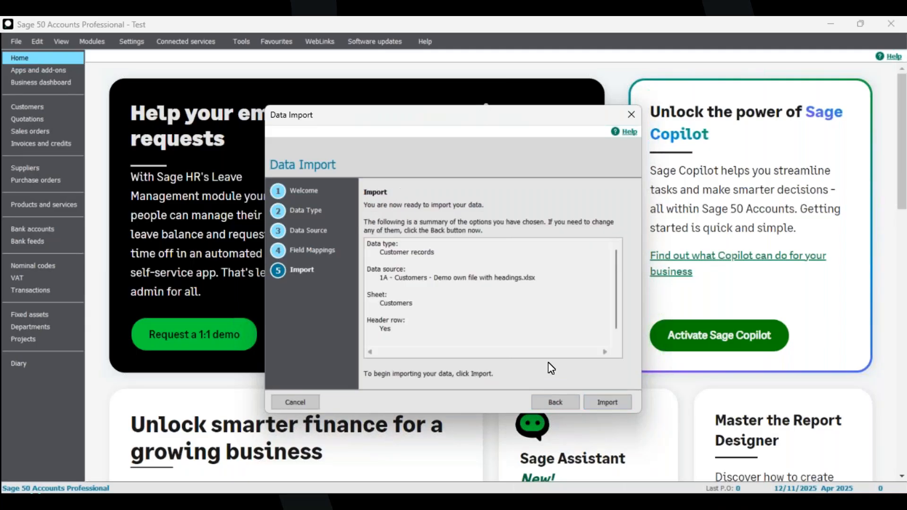
Check the data type, source file, sheet and mapped fields in the summary, then run the customer import and close its results.
double_click(392, 254)
double_click(403, 279)
left_click(403, 278)
left_click(399, 303)
left_click_drag(620, 285, 616, 296)
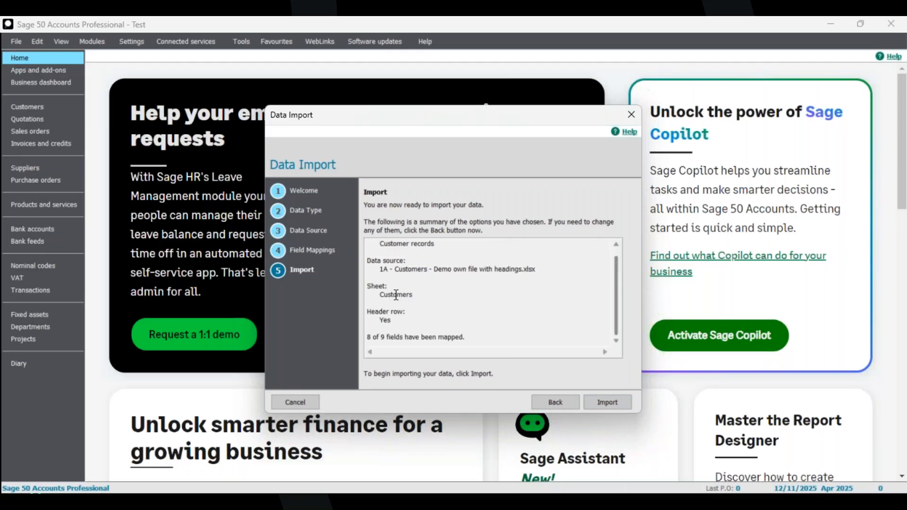
left_click(385, 337)
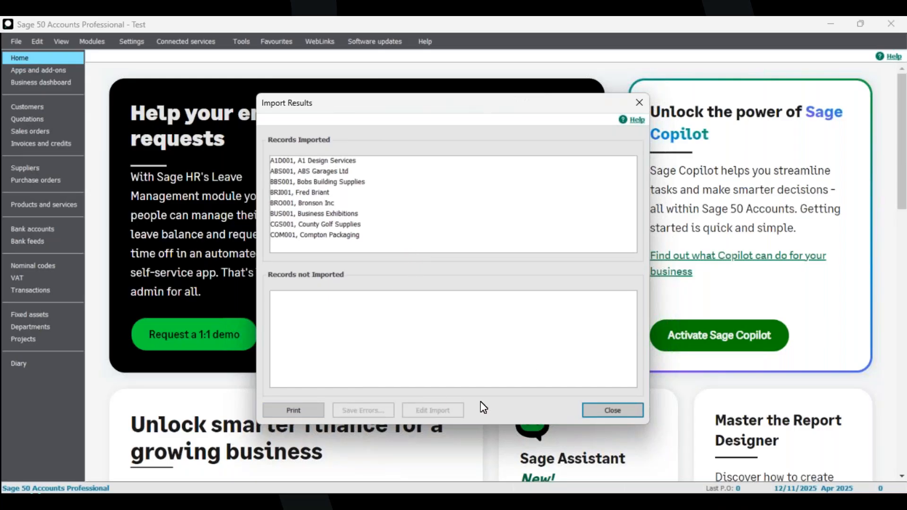
left_click(608, 410)
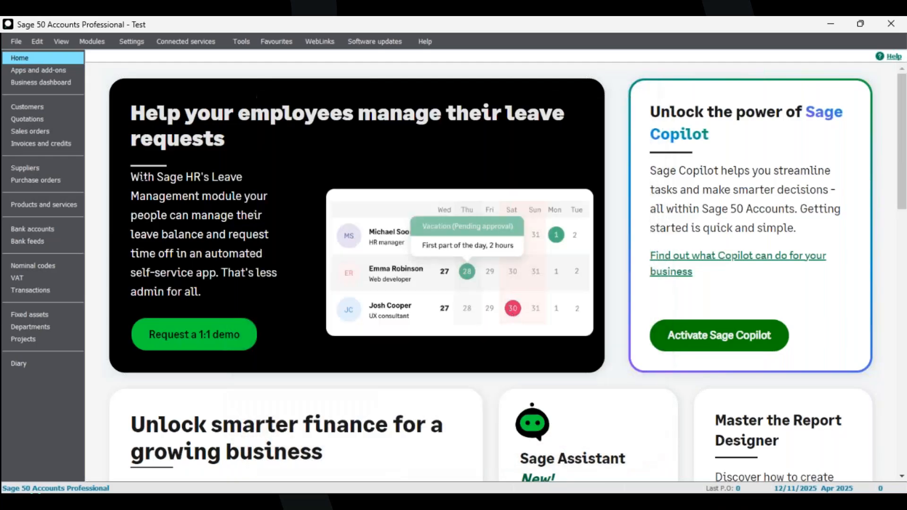
Examine the Details and Defaults of the A1 Design Services record in the customer list, close it and return to the home page.
left_click(47, 106)
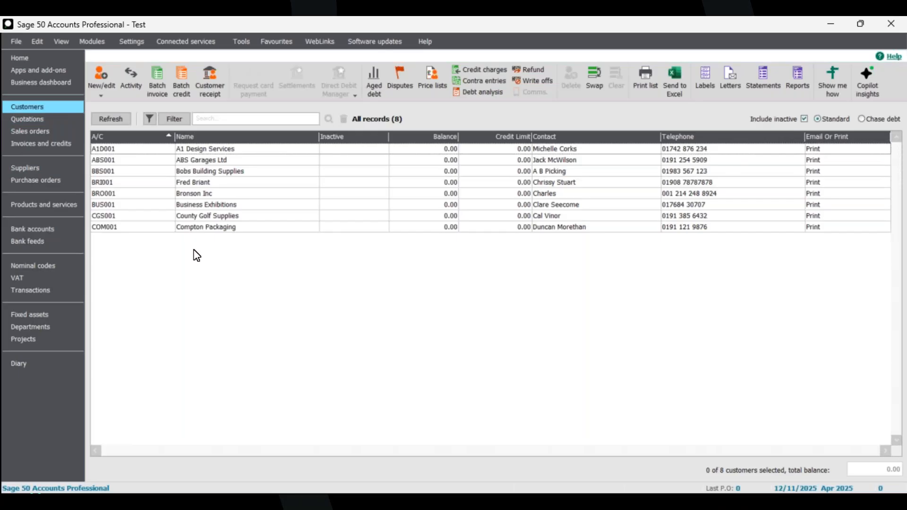
left_click(220, 150)
double_click(221, 151)
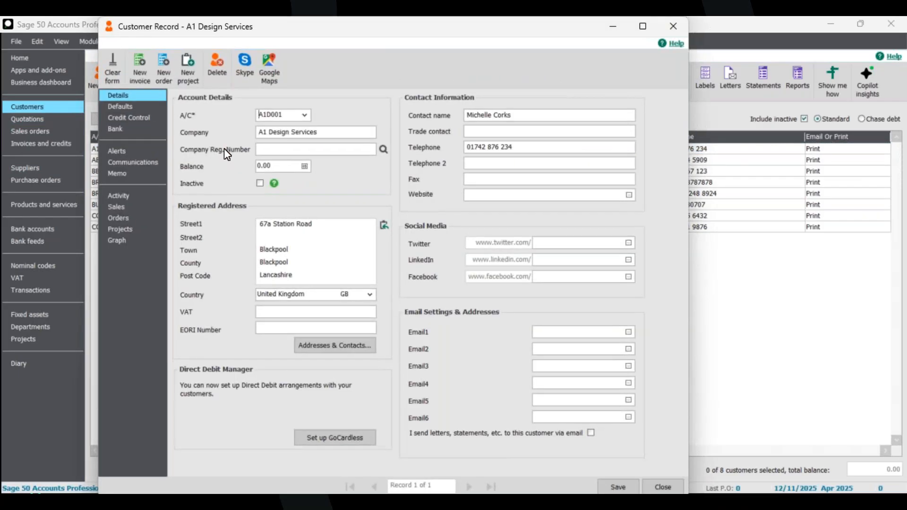
left_click(135, 107)
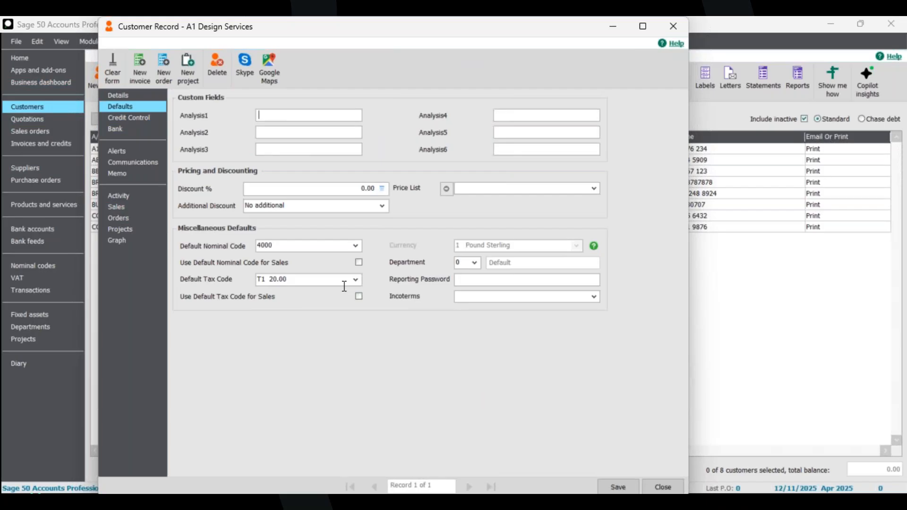
left_click(662, 488)
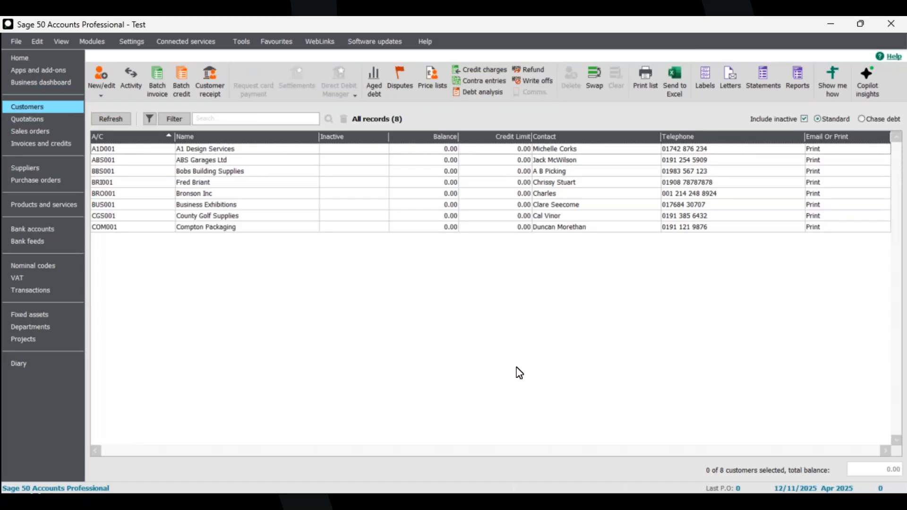
left_click(21, 58)
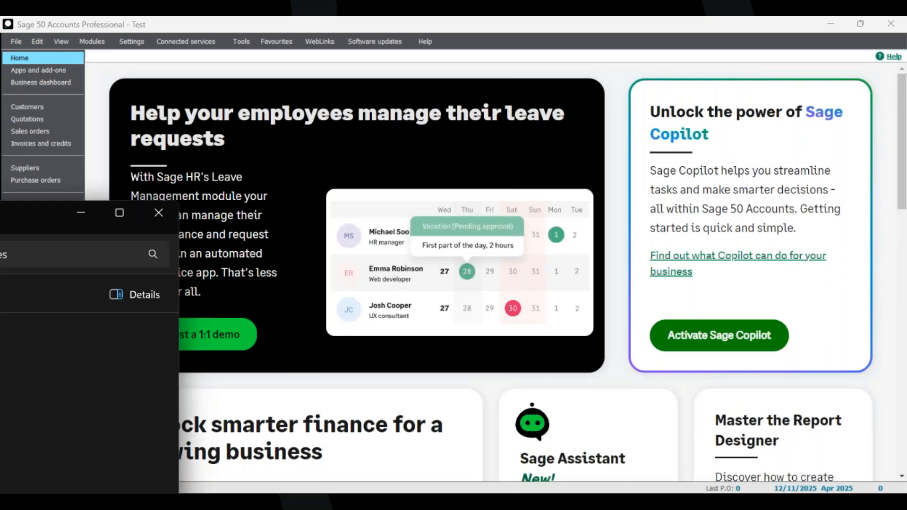
left_click_drag(0, 208, 456, 83)
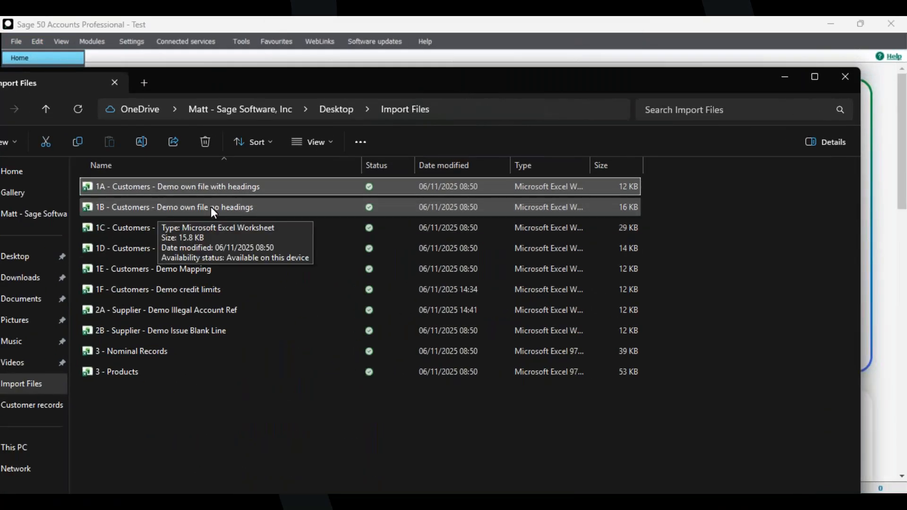
left_click_drag(556, 81, 536, 88)
left_click(282, 141)
left_click_drag(317, 79, 302, 85)
left_click(7, 185)
left_click_drag(459, 88, 453, 90)
left_click(344, 124)
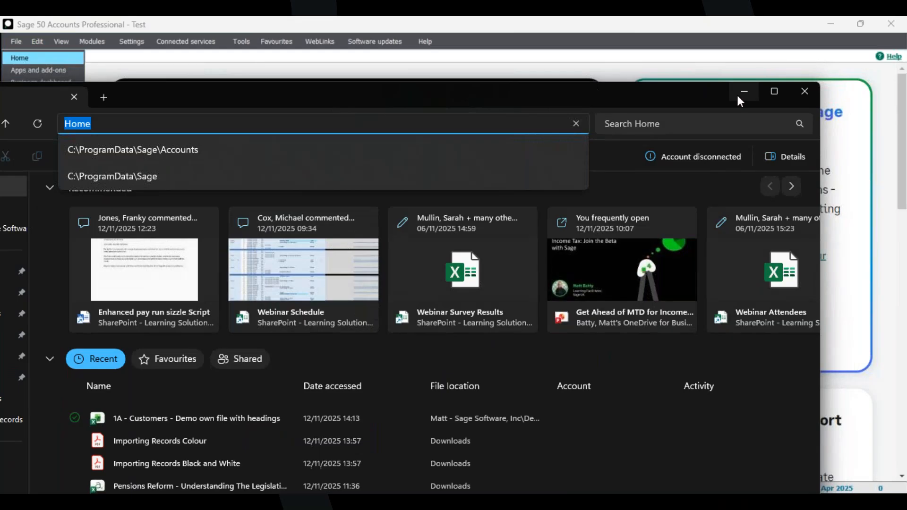
left_click(794, 92)
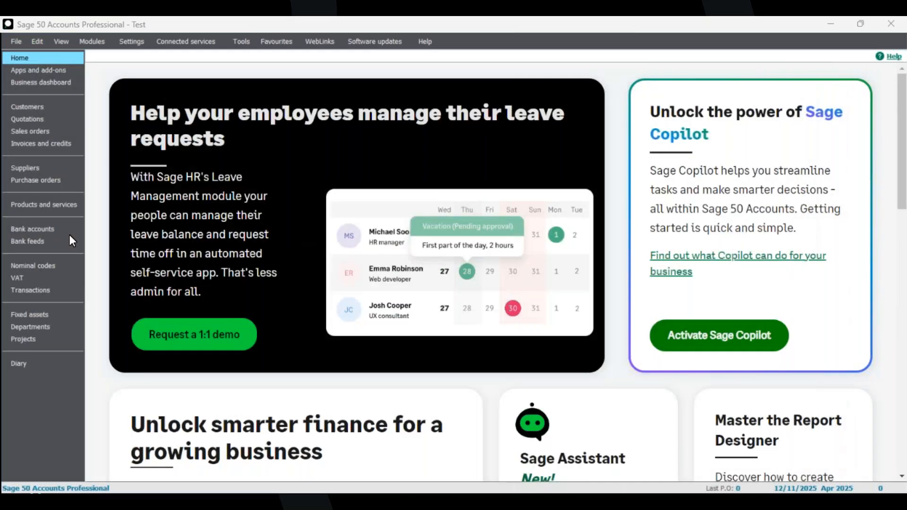
Switch to Excel with the "1B - Customers - Demo own file no headings" workbook, examine its customer rows, and close it.
key("super+e")
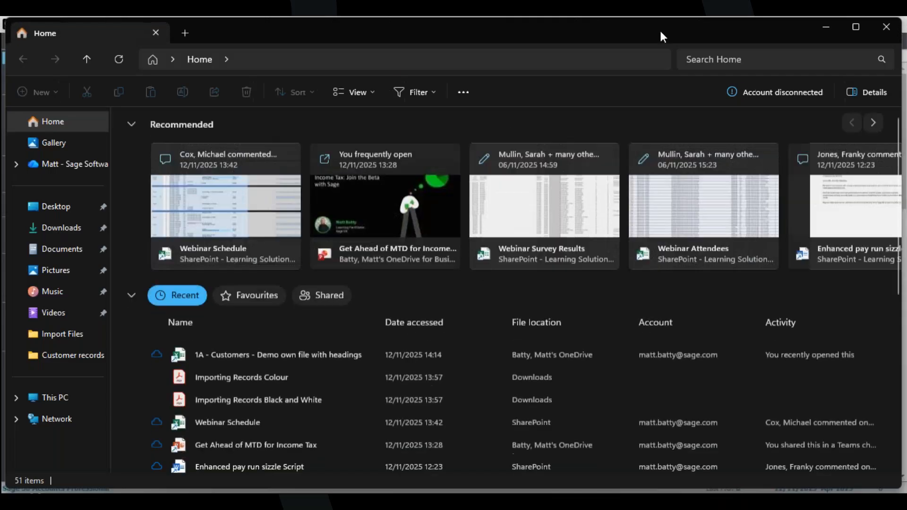
left_click_drag(789, 27, 1, 61)
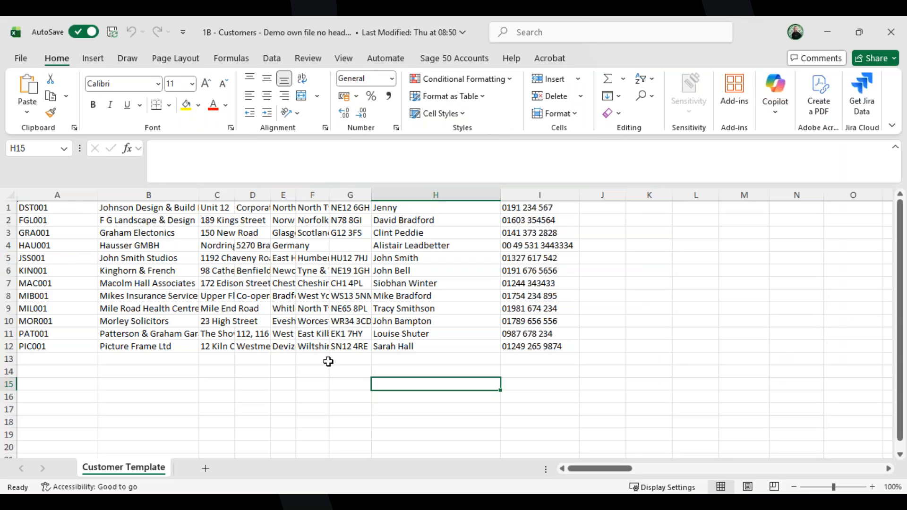
left_click(891, 33)
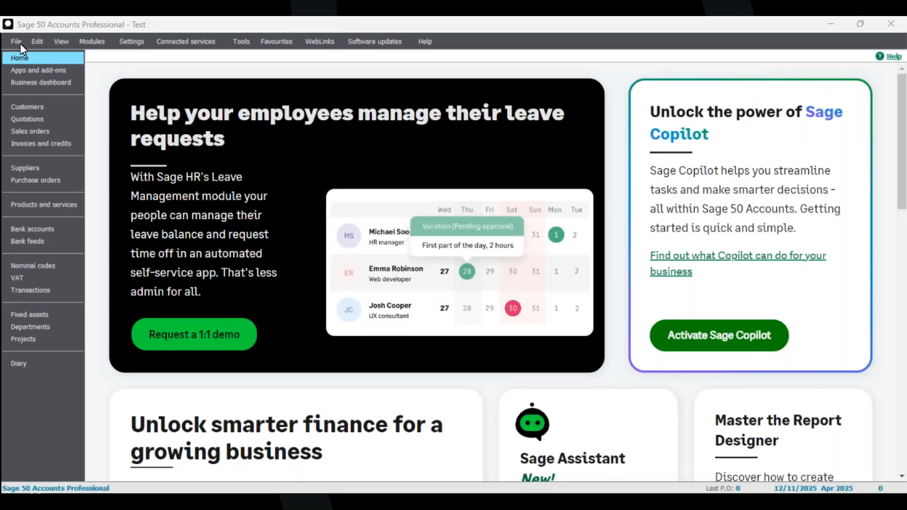
Start a new data import, choose Customer records as the data type and continue to the data source stage.
left_click(18, 42)
left_click(55, 206)
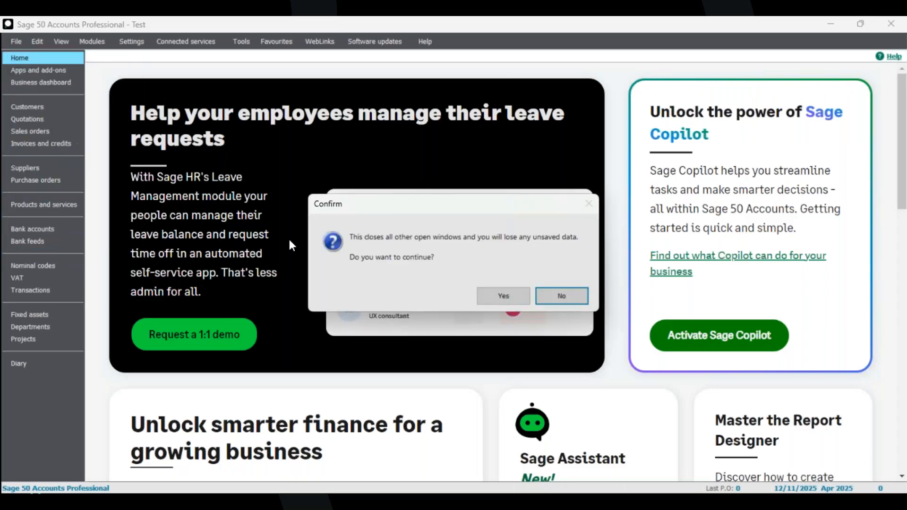
left_click(502, 296)
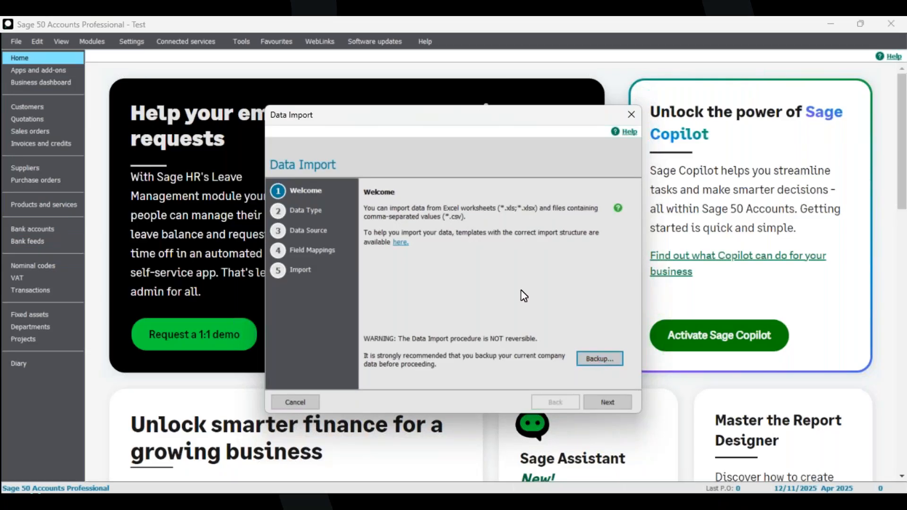
left_click(609, 402)
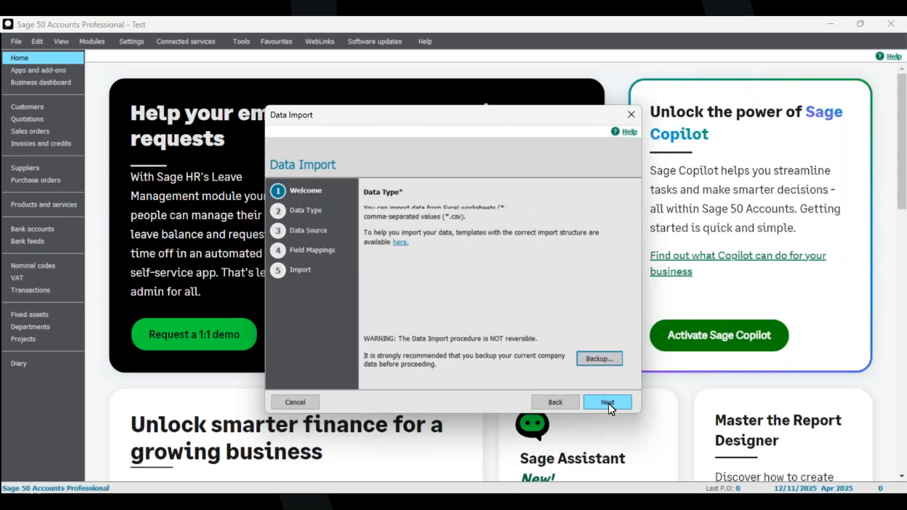
left_click(414, 240)
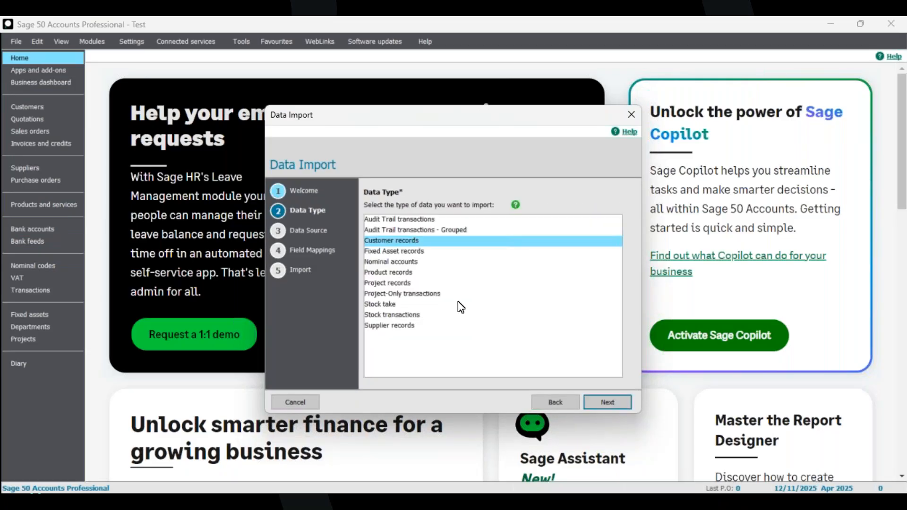
left_click(619, 402)
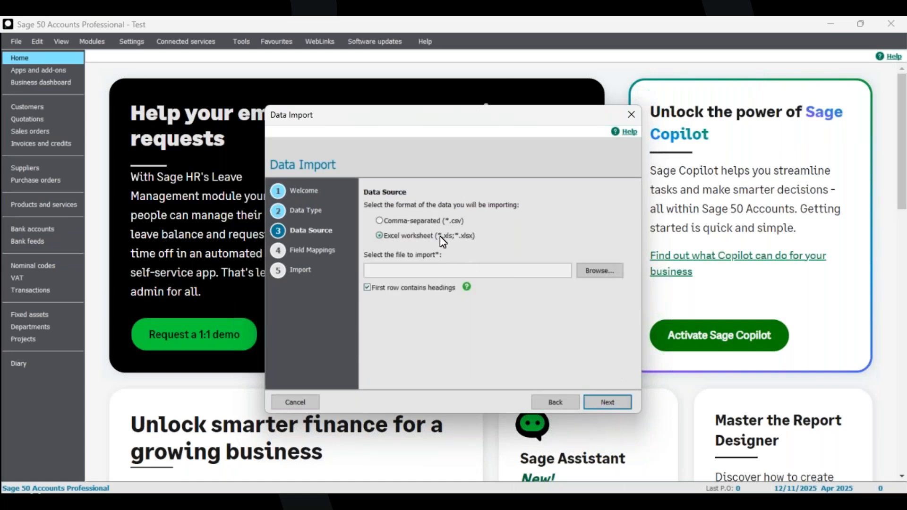
Select "1B - Customers - Demo own file no headings" as the Excel file to import and continue to the field mappings.
left_click(608, 271)
left_click(206, 146)
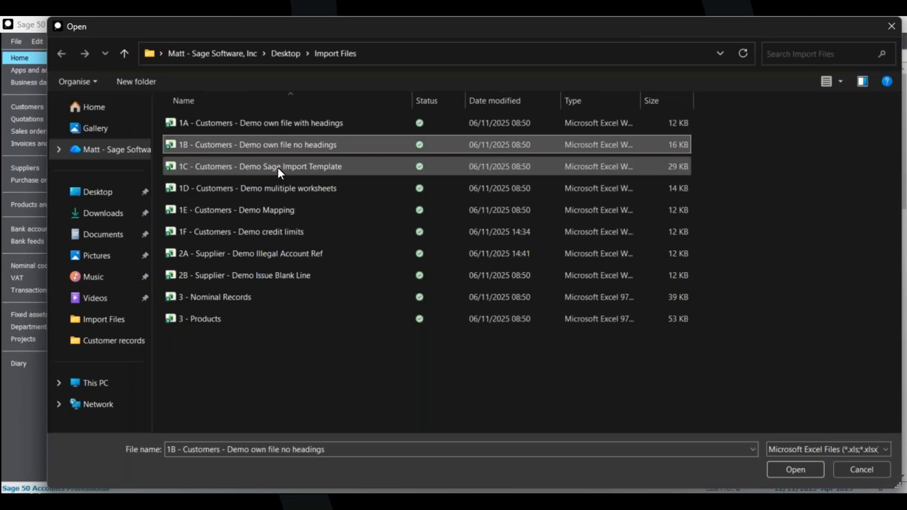
left_click(796, 475)
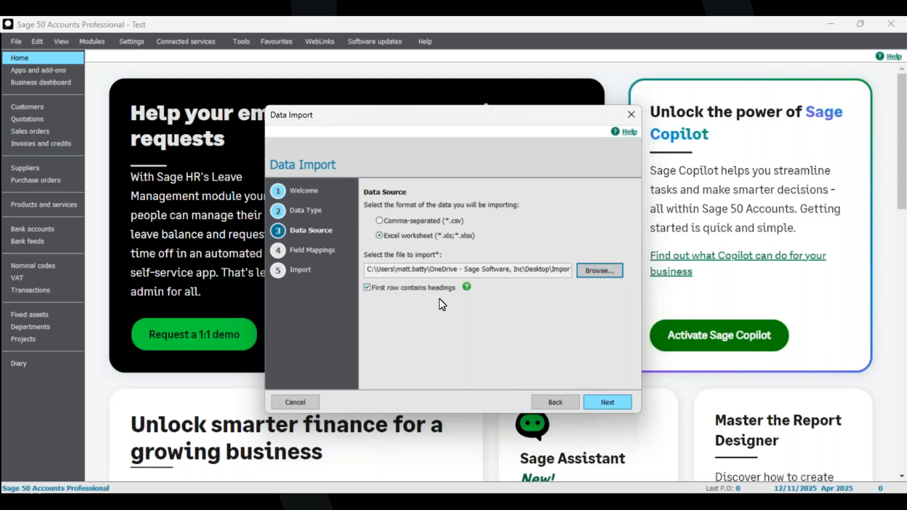
key("Return")
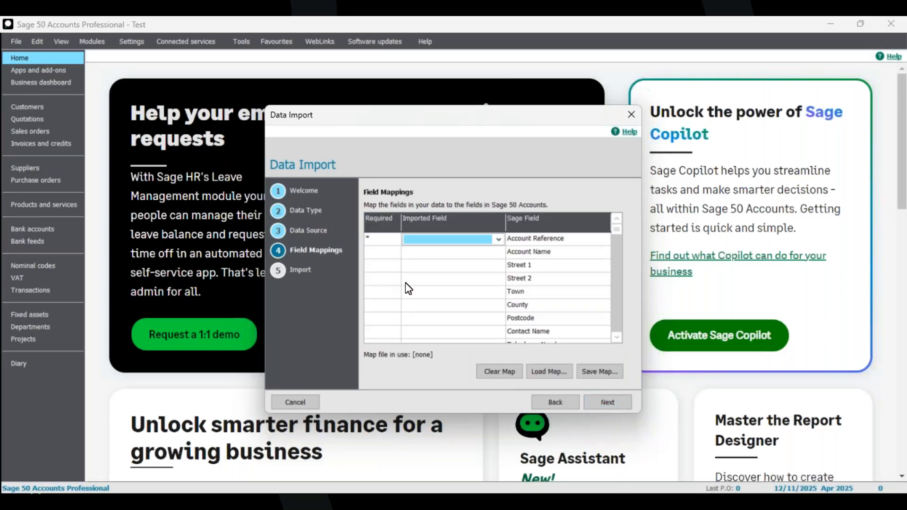
left_click(498, 239)
left_click(494, 243)
left_click(498, 239)
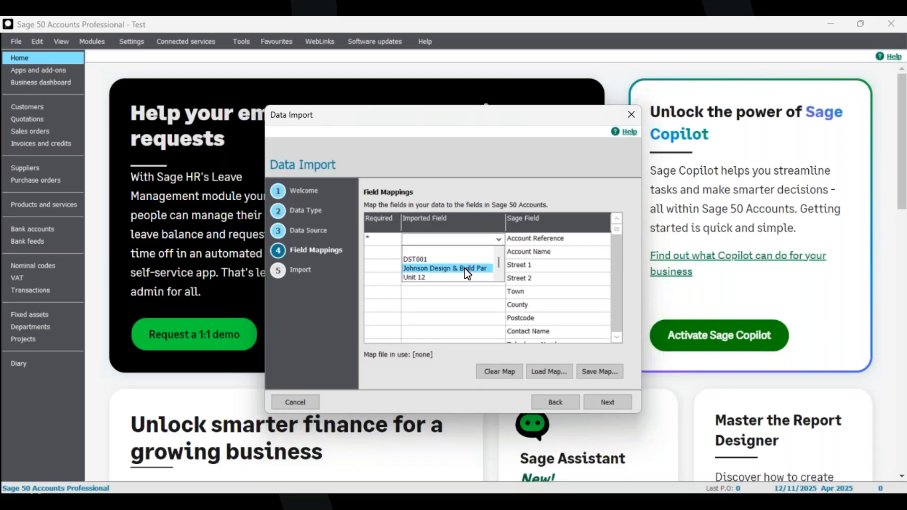
left_click(455, 261)
left_click(498, 252)
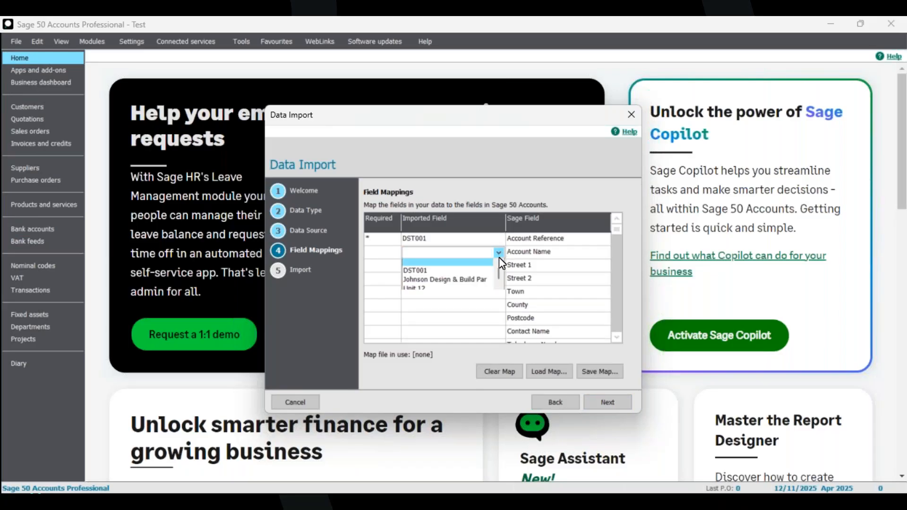
left_click(471, 282)
left_click(495, 267)
left_click(499, 266)
left_click(473, 290)
left_click(499, 267)
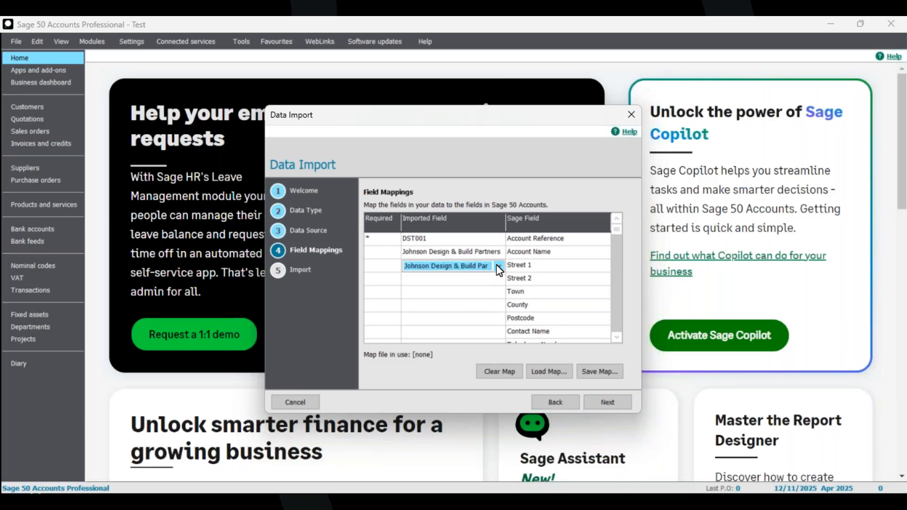
Go back and turn off the first-row headings option, then map column A to Account Reference and column B to Account Name.
left_click(559, 401)
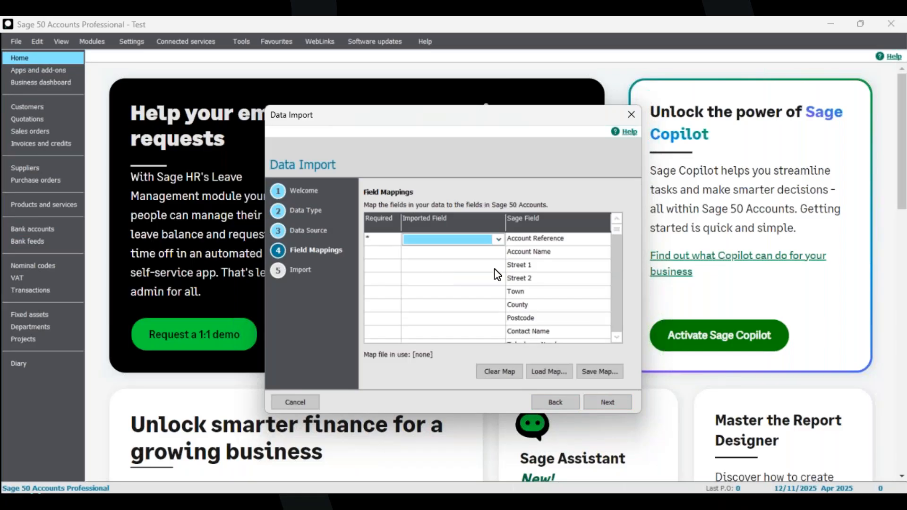
left_click(500, 240)
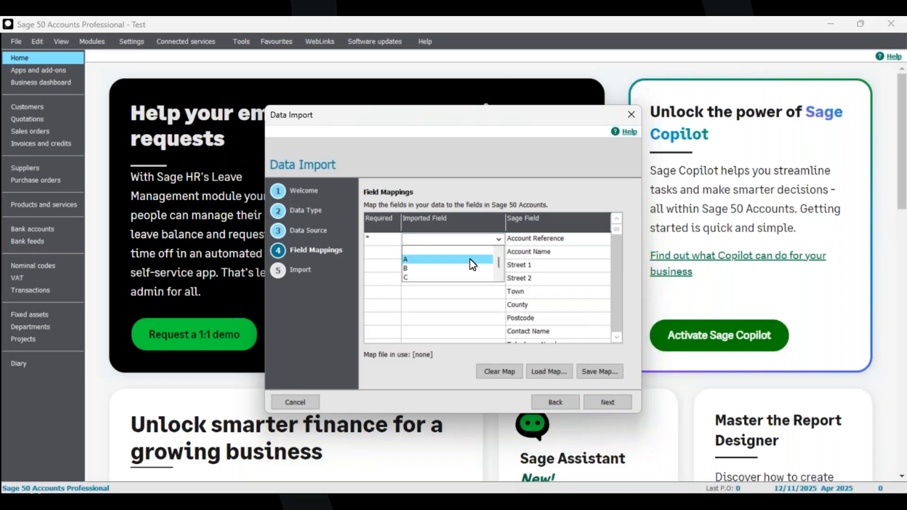
left_click(470, 259)
left_click(472, 255)
left_click(498, 253)
left_click(451, 282)
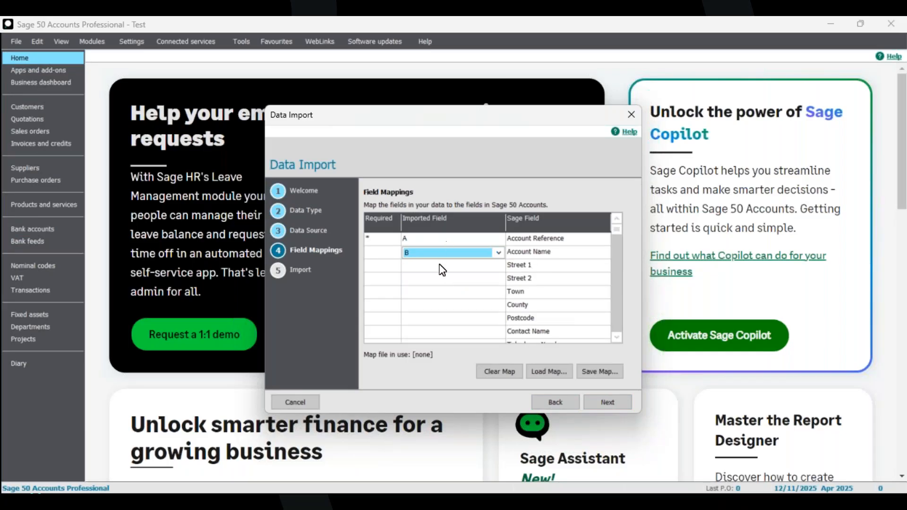
Map imported column C to Street 1 and column D to Street 2.
left_click(477, 266)
left_click(498, 266)
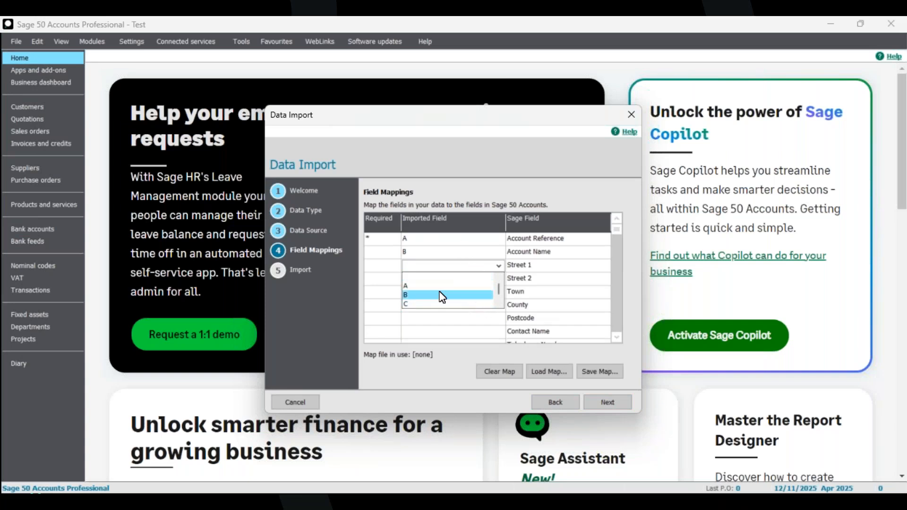
left_click(437, 303)
left_click(439, 280)
left_click(499, 279)
left_click(471, 311)
Map imported column E to both the Town and County fields.
left_click(432, 293)
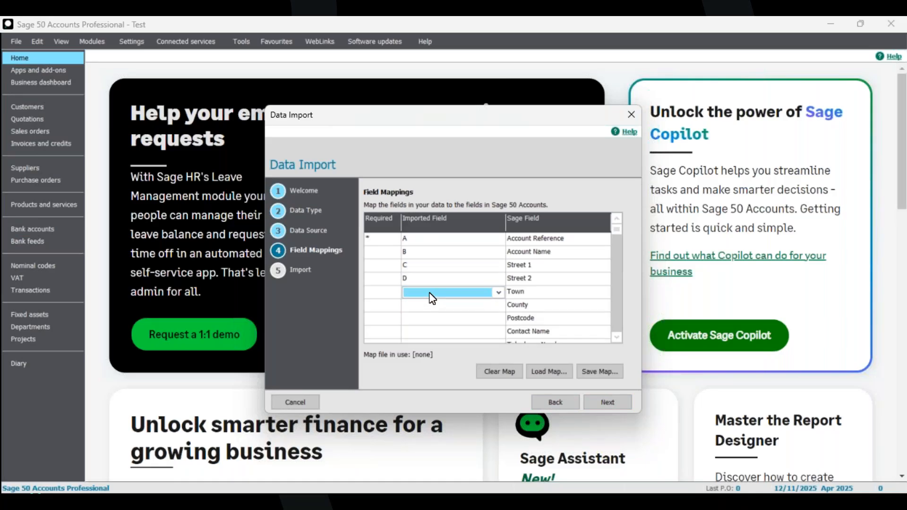
left_click(499, 293)
scroll(441, 327, "down", 2)
left_click(441, 323)
left_click(502, 306)
left_click(502, 306)
scroll(429, 331, "down", 2)
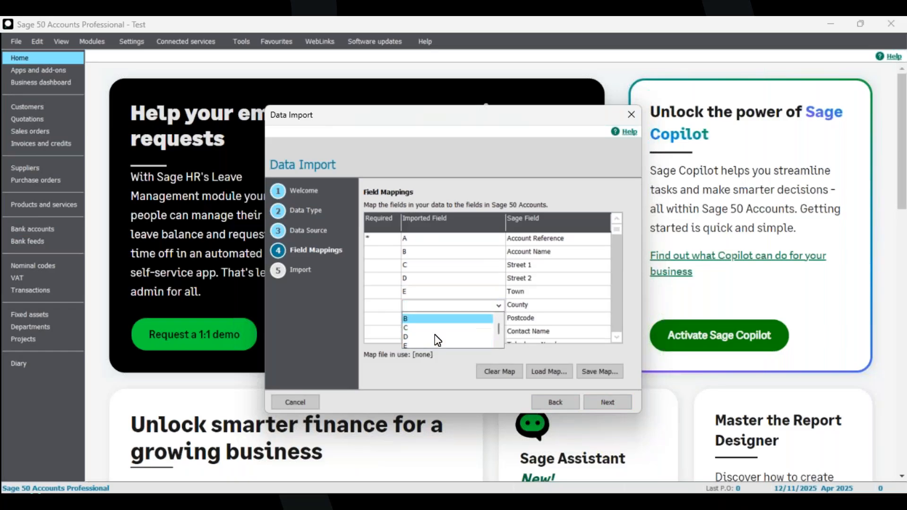
left_click(429, 333)
Map imported column F to the Postcode field.
left_click(453, 319)
left_click(498, 319)
scroll(448, 350, "down", 2)
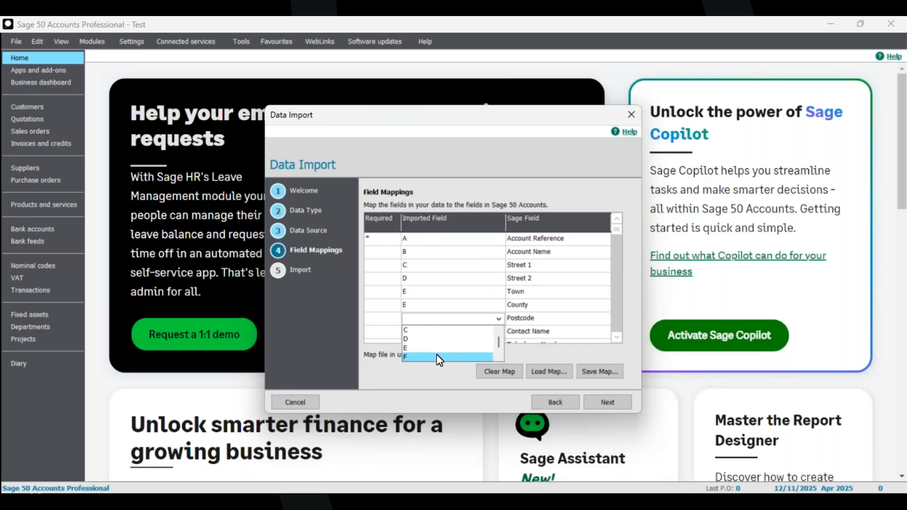
left_click(437, 357)
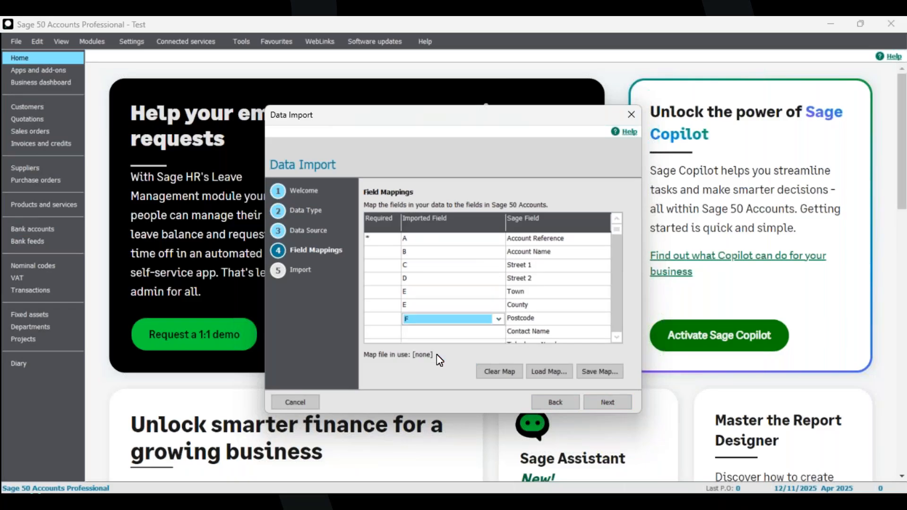
left_click(232, 340)
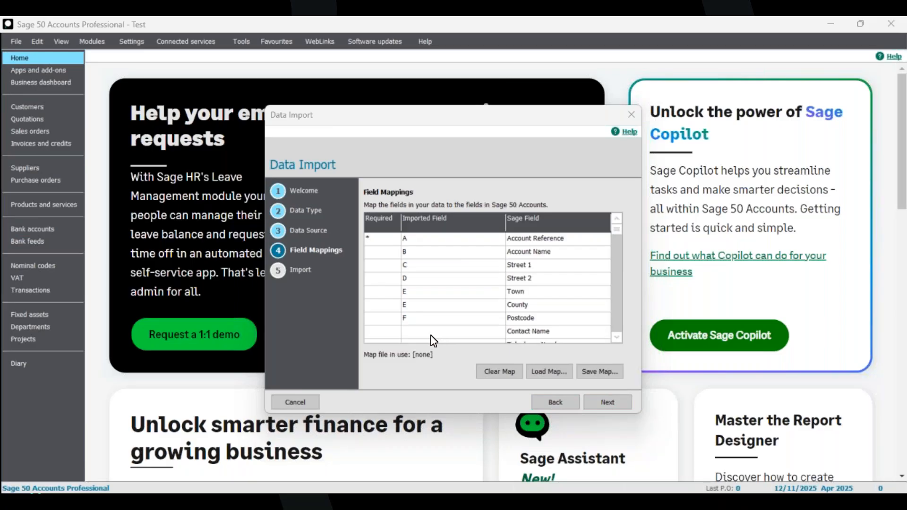
left_click(617, 337)
left_click(616, 337)
left_click(499, 293)
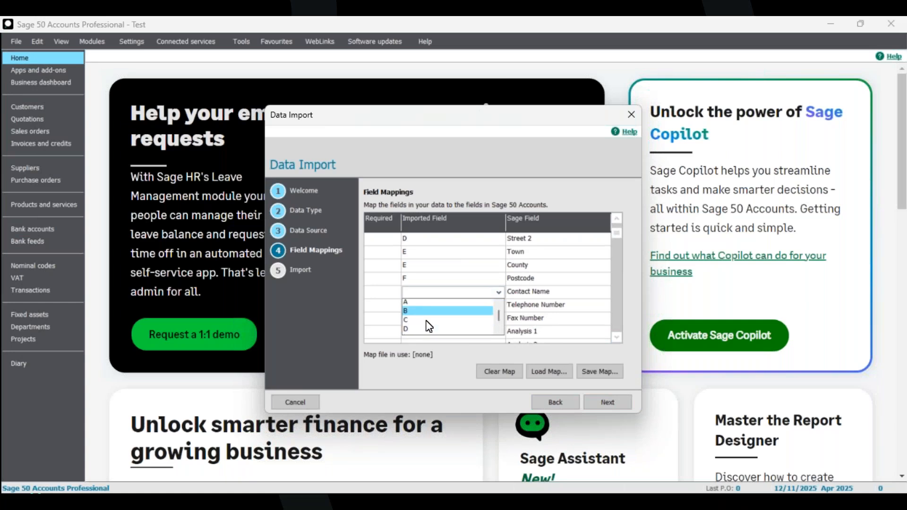
scroll(425, 321, "down", 1)
left_click(425, 327)
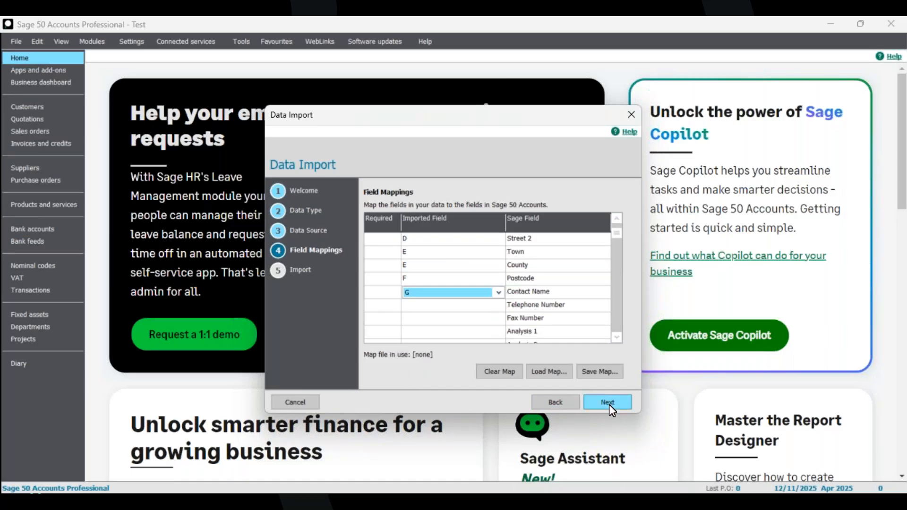
left_click(432, 293)
scroll(432, 302, "up", 3)
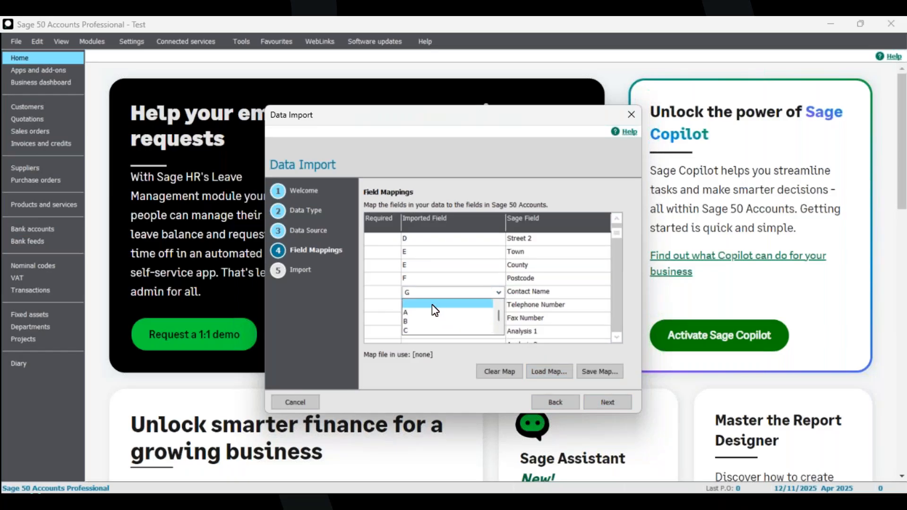
left_click(432, 304)
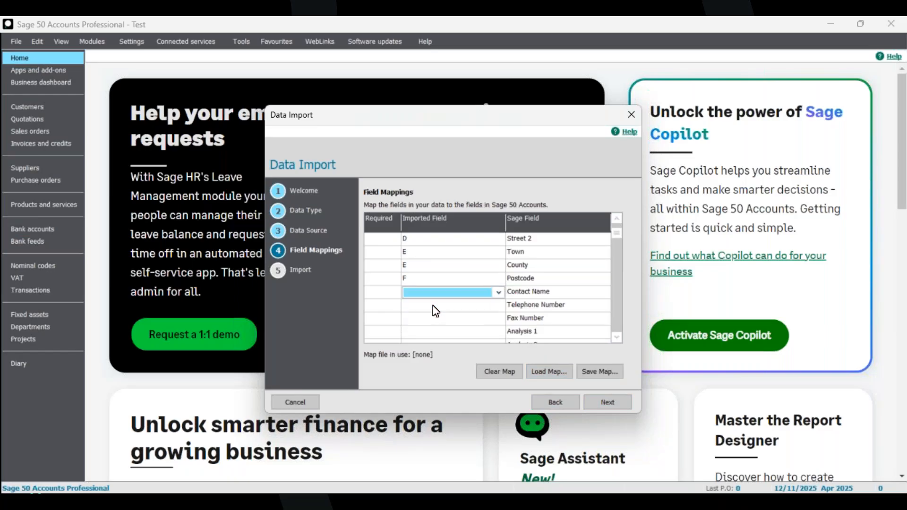
Accept the field mappings for columns A to F and run the import of the customer records.
left_click(617, 222)
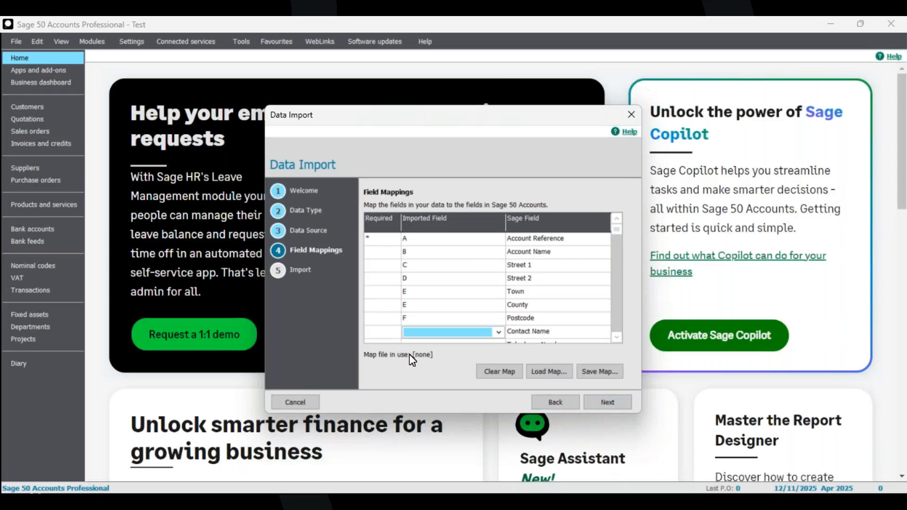
key("alt+Tab")
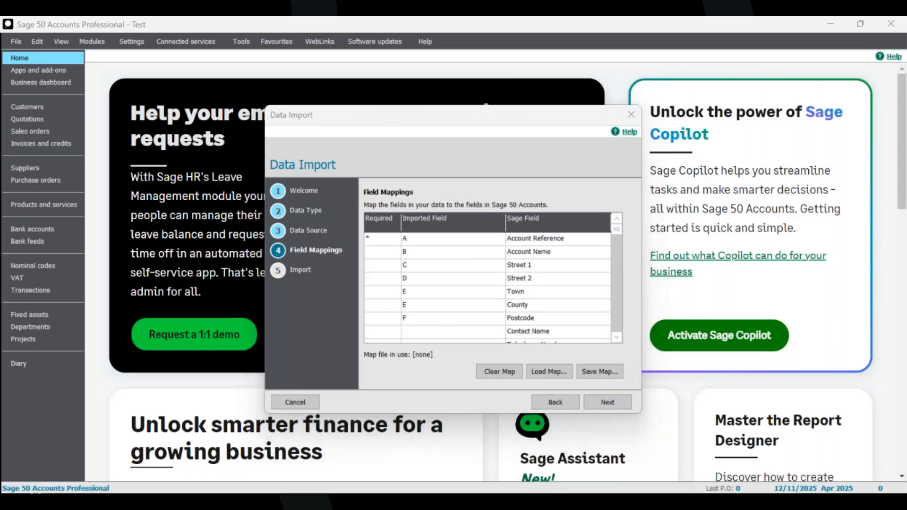
left_click(610, 402)
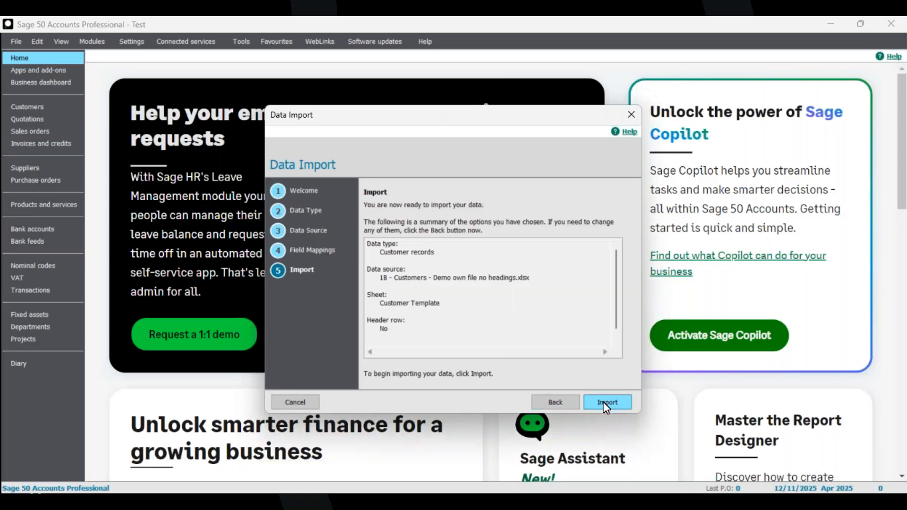
left_click(609, 403)
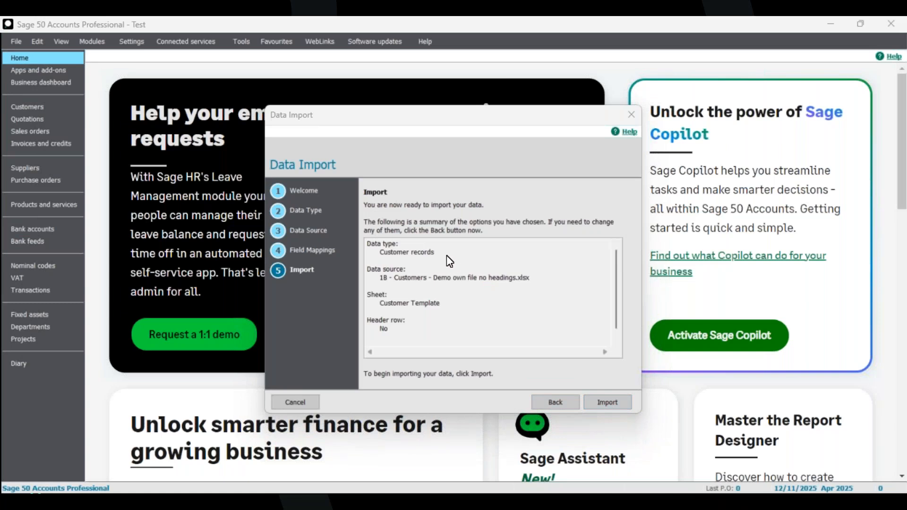
Review the imported and not-imported records, close the import results and examine the customer list.
scroll(324, 181, "down", 1)
scroll(325, 181, "up", 1)
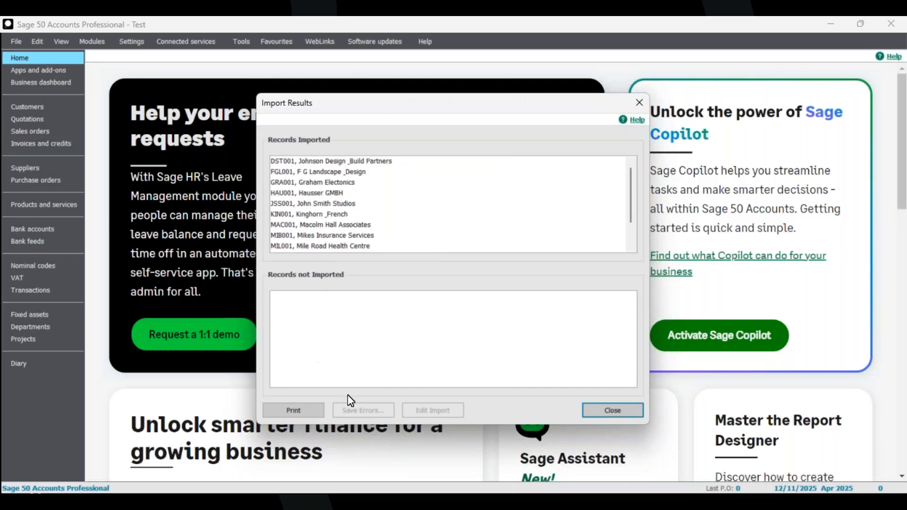
left_click(622, 409)
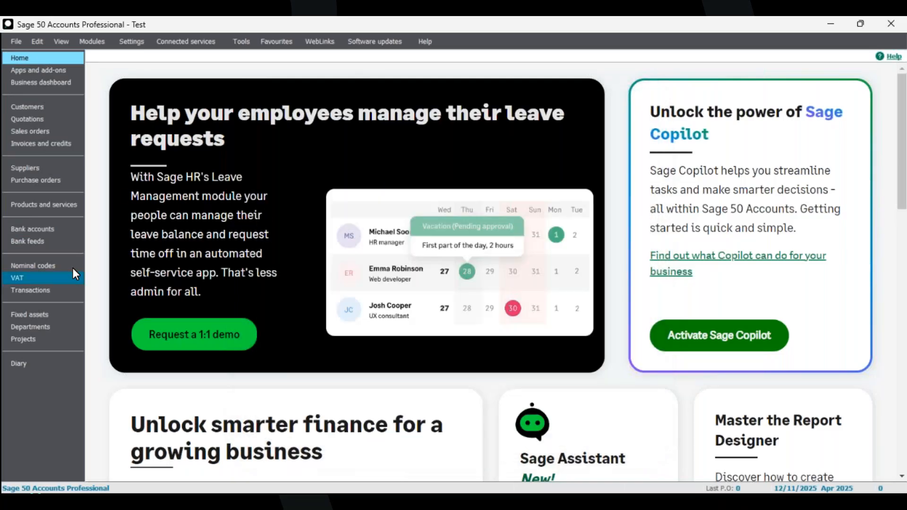
left_click(29, 107)
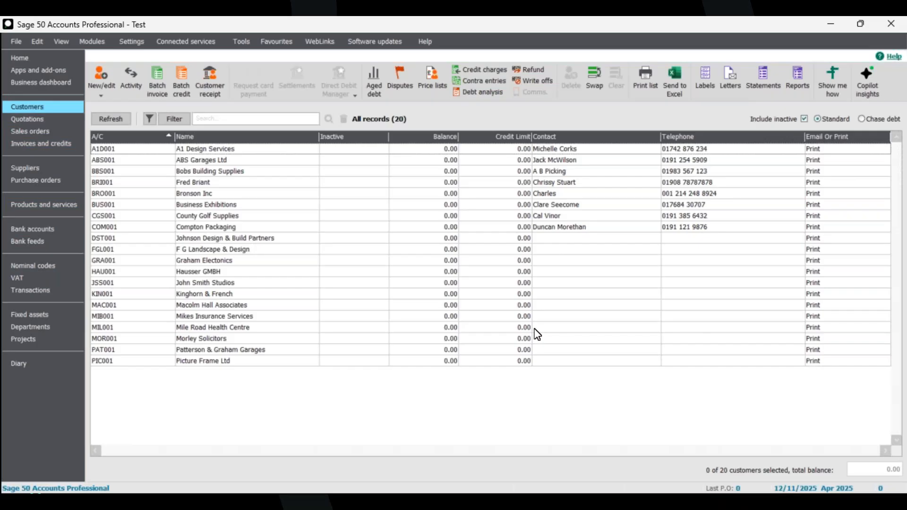
Start another data import, confirm closing open windows, and choose Customer records as the data type.
left_click(17, 42)
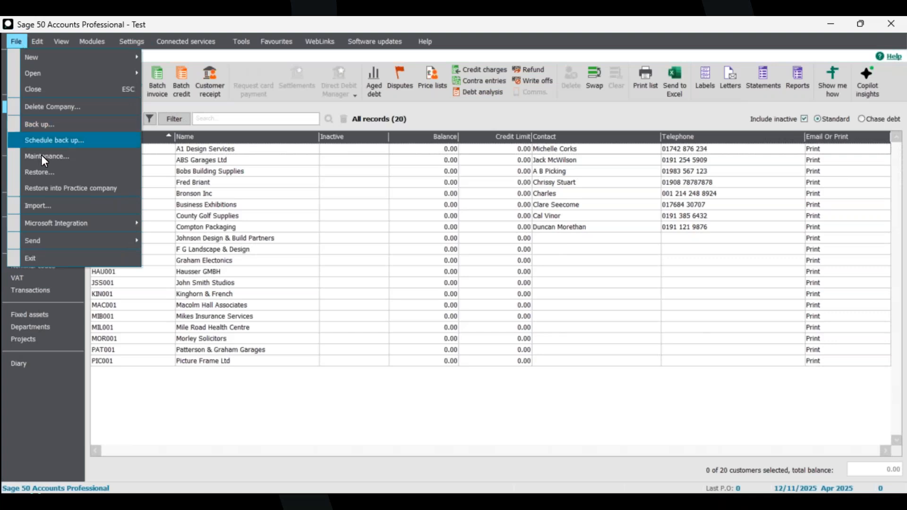
left_click(59, 206)
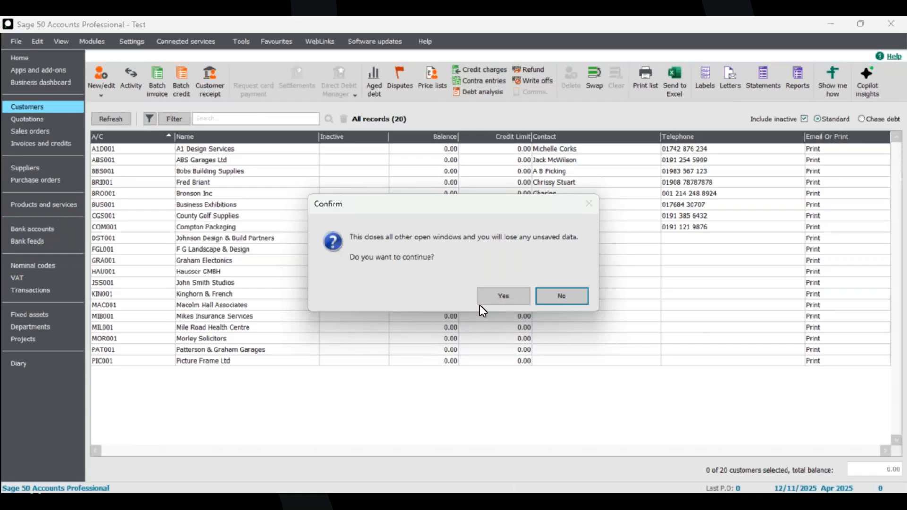
left_click(509, 297)
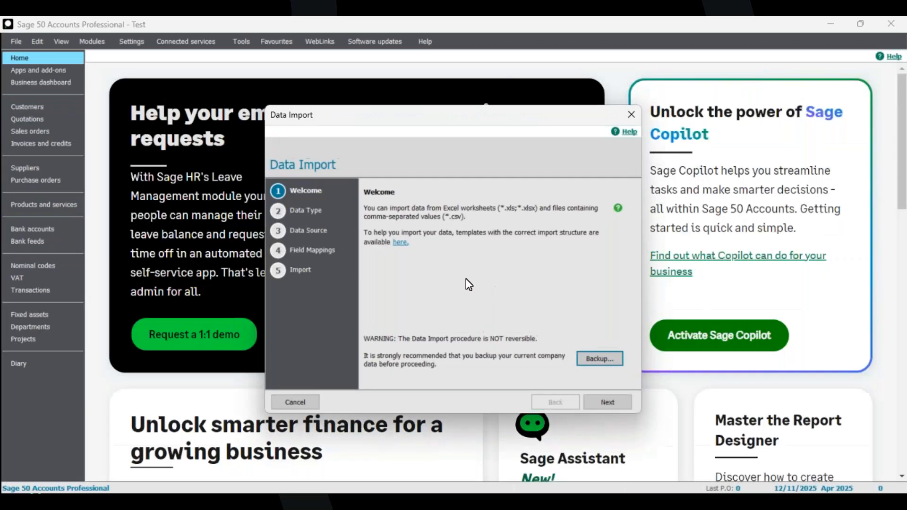
left_click(606, 401)
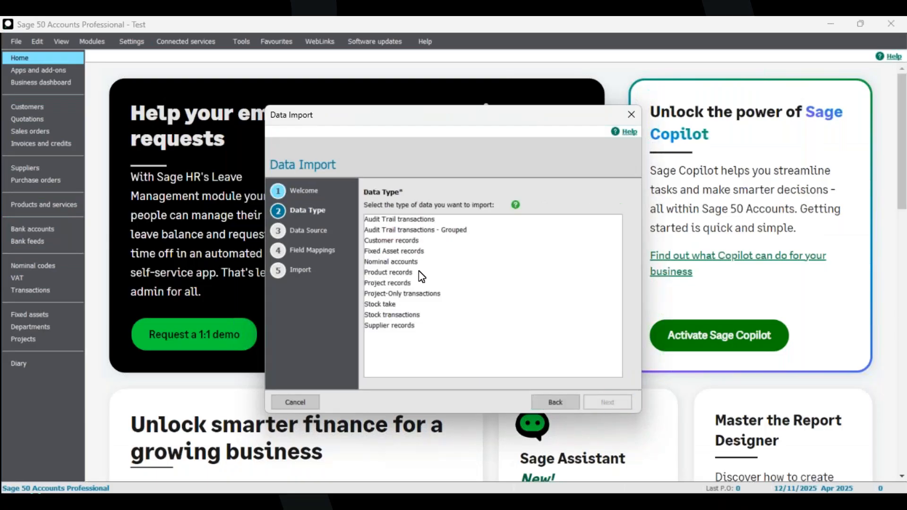
left_click(402, 243)
left_click(610, 403)
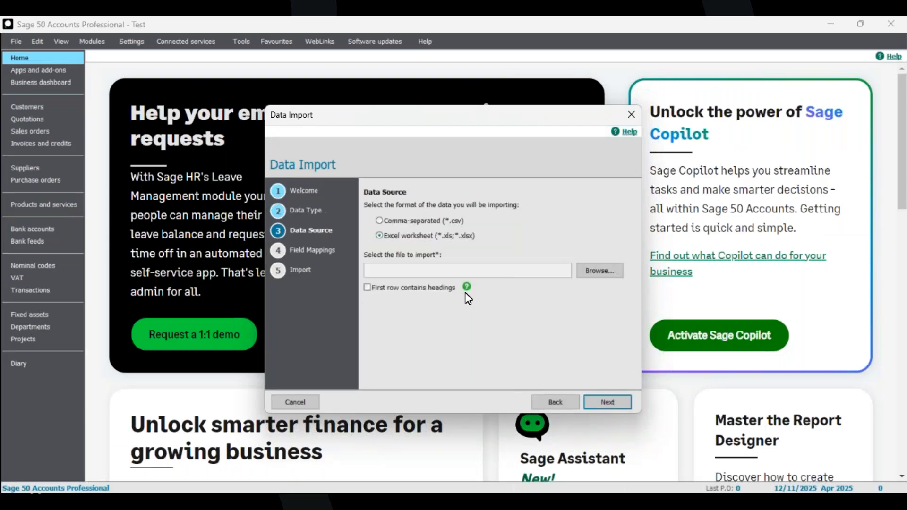
Browse for the import file, open "1C - Customers - Demo Sage Import Template" in Excel, examine its headings and rows, and close the workbook.
left_click(599, 271)
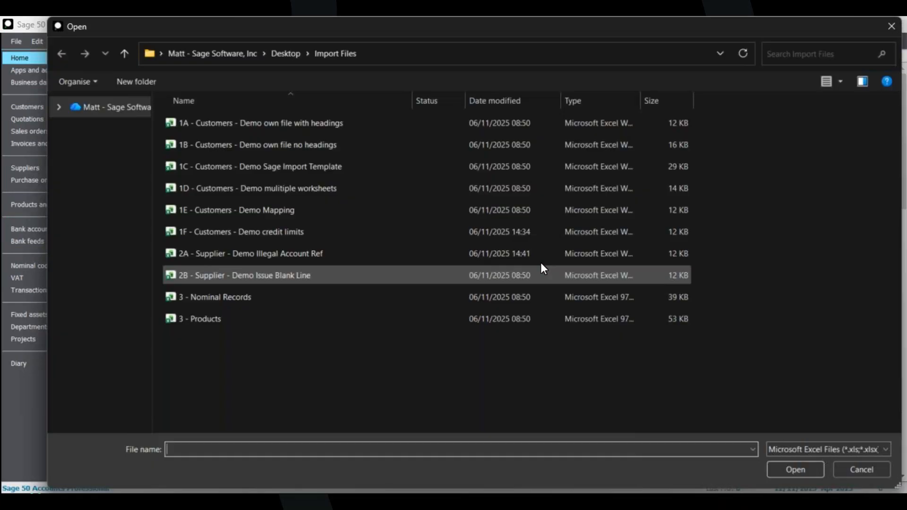
left_click(316, 169)
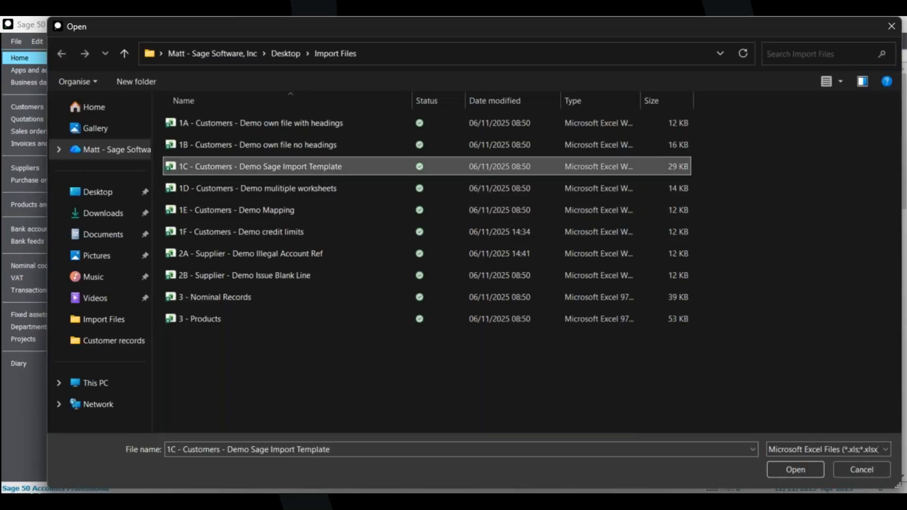
double_click(316, 167)
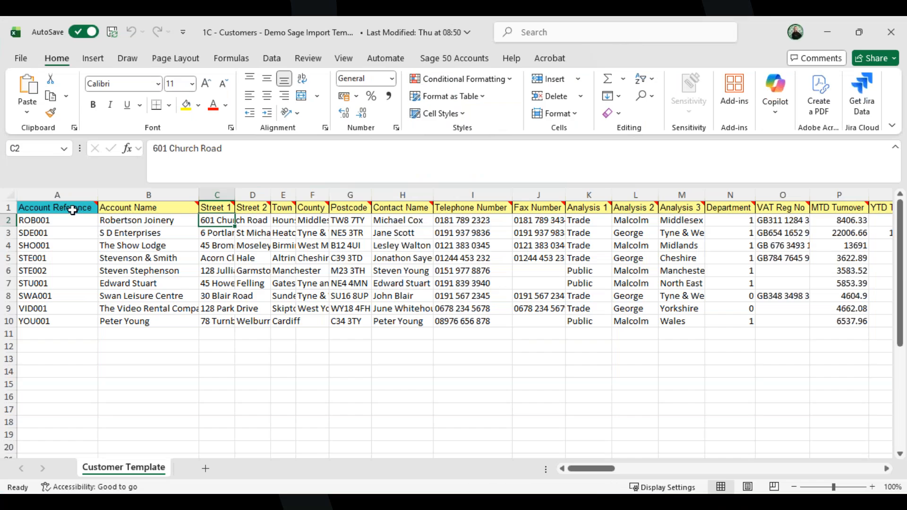
mouse_move(66, 208)
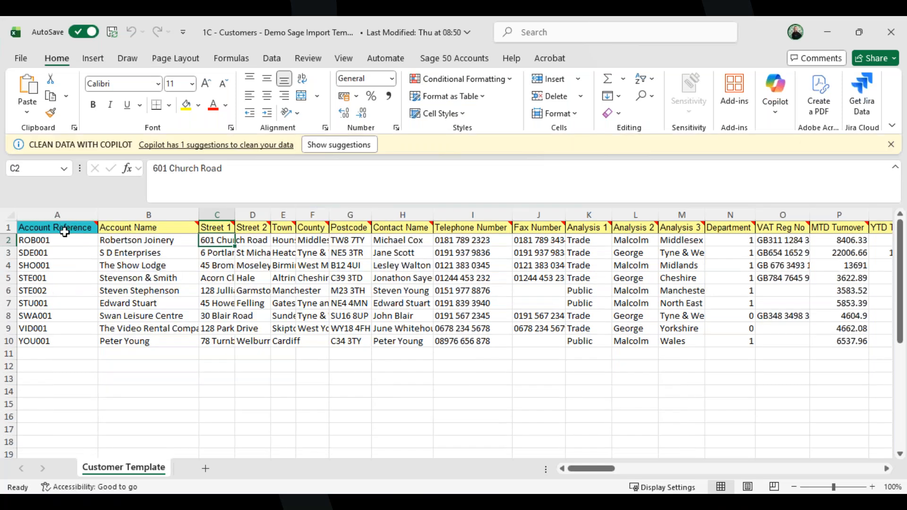
mouse_move(66, 230)
mouse_move(600, 471)
left_mouse_down()
mouse_move(831, 461)
mouse_move(620, 464)
mouse_move(589, 474)
left_mouse_up()
left_click(891, 33)
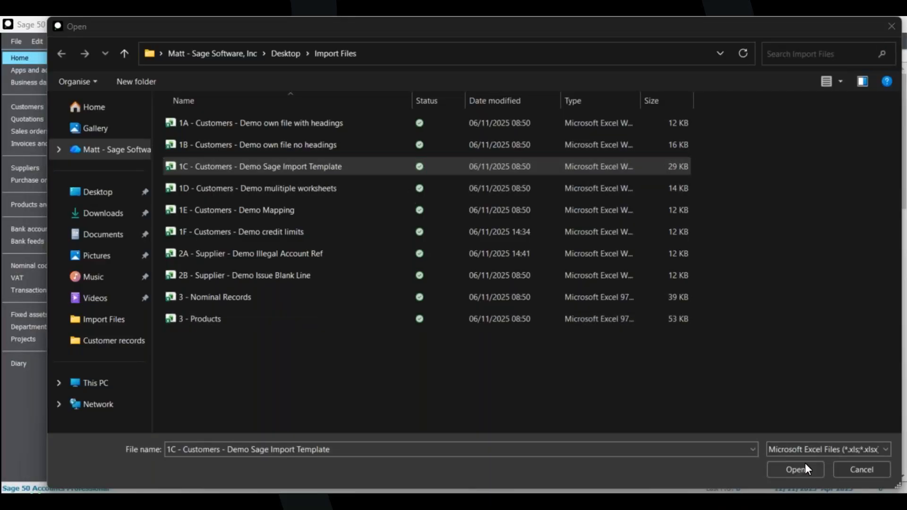
Load "1C - Customers - Demo Sage Import Template" as the import file and specify that its first row contains headings.
left_click(804, 471)
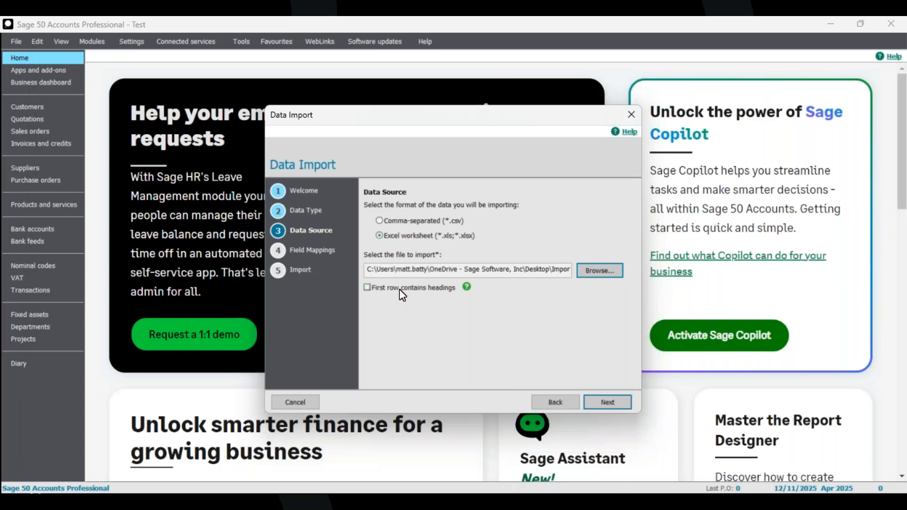
left_click(398, 289)
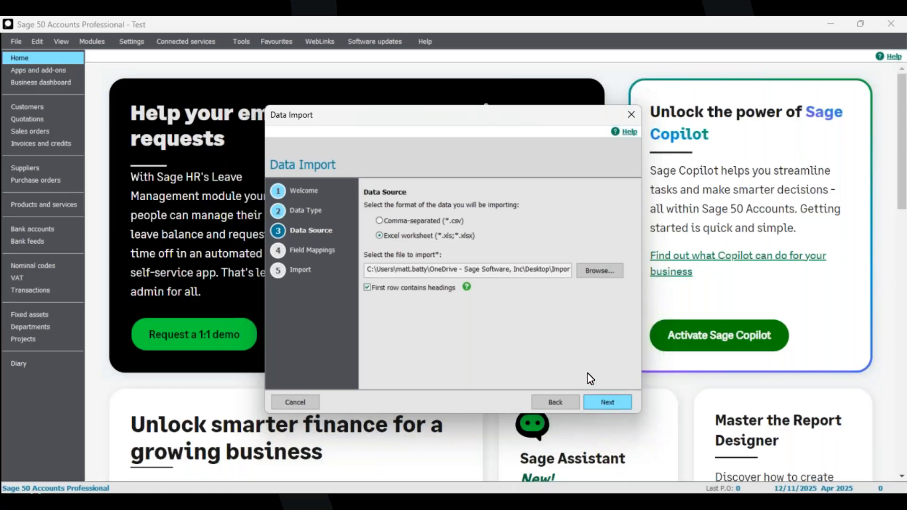
Continue to the field mappings and examine how the template's imported fields are matched to the Sage fields.
key("Return")
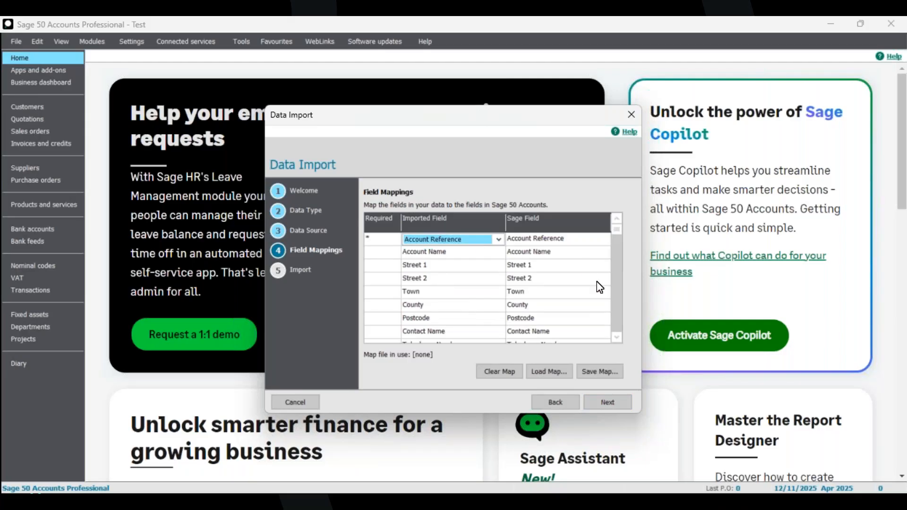
left_click(618, 338)
scroll(619, 339, "down", 3)
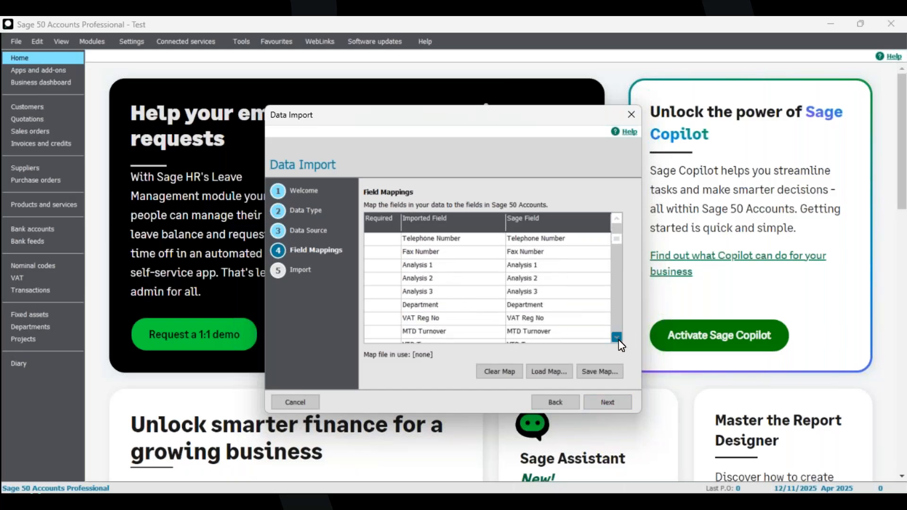
left_click(617, 338)
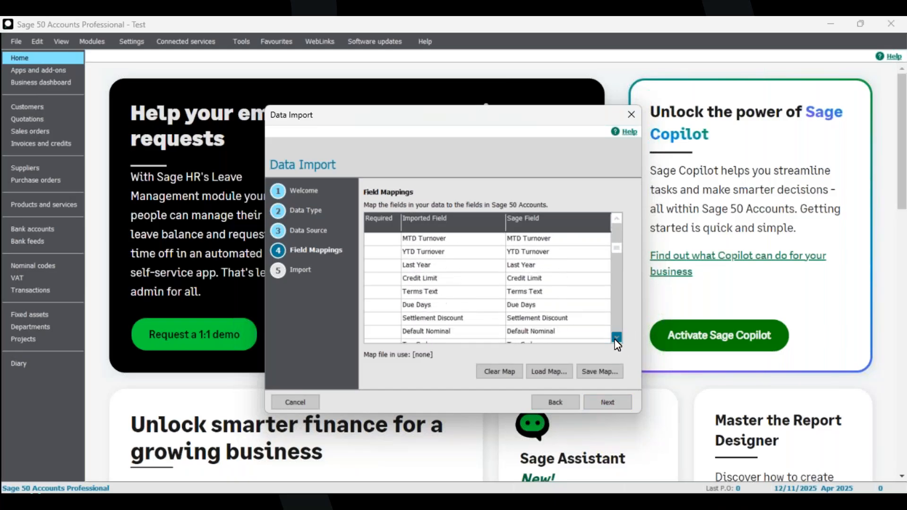
scroll(618, 338, "down", 5)
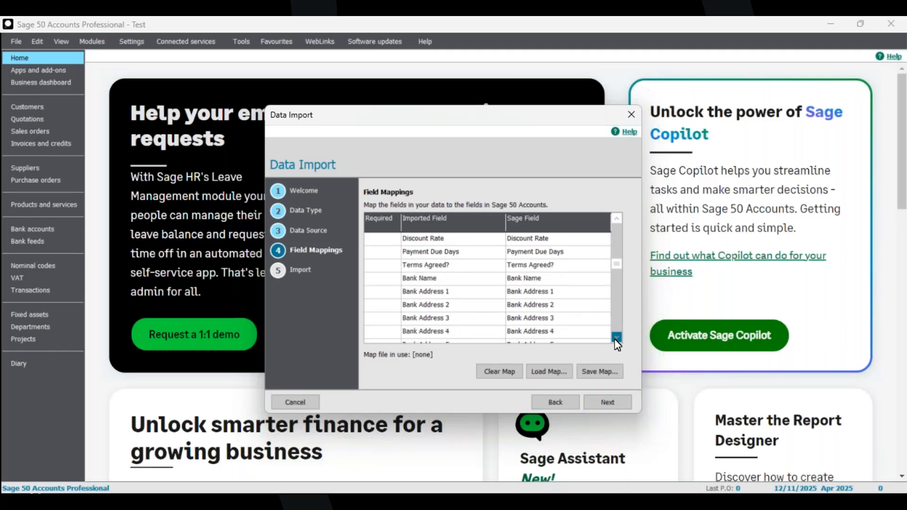
scroll(617, 340, "down", 6)
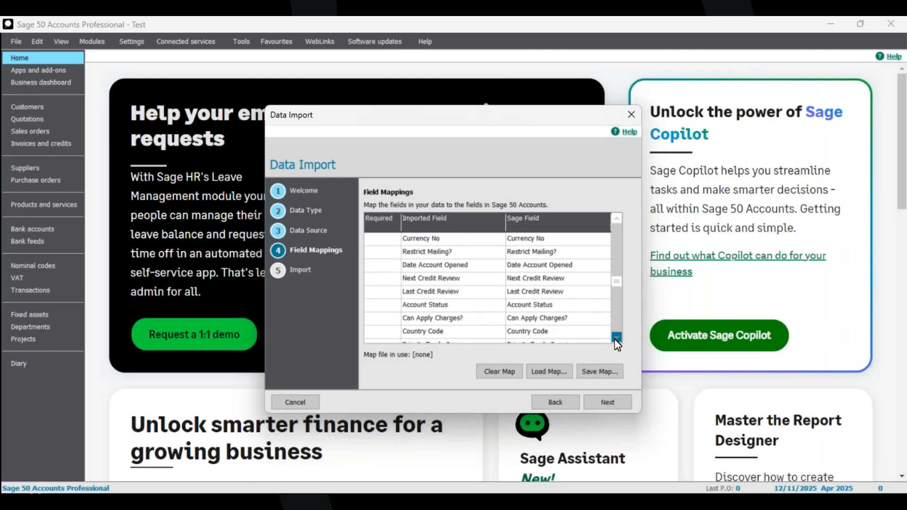
scroll(617, 341, "down", 1)
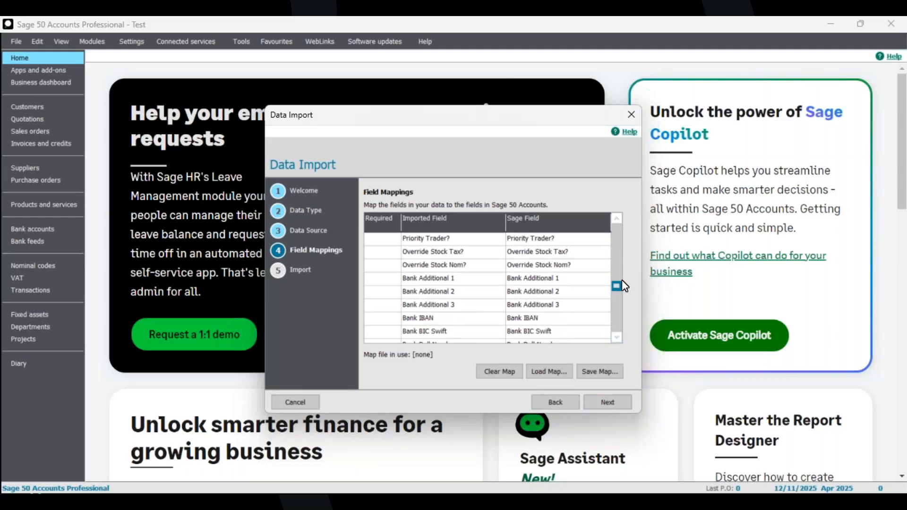
left_click_drag(622, 283, 620, 229)
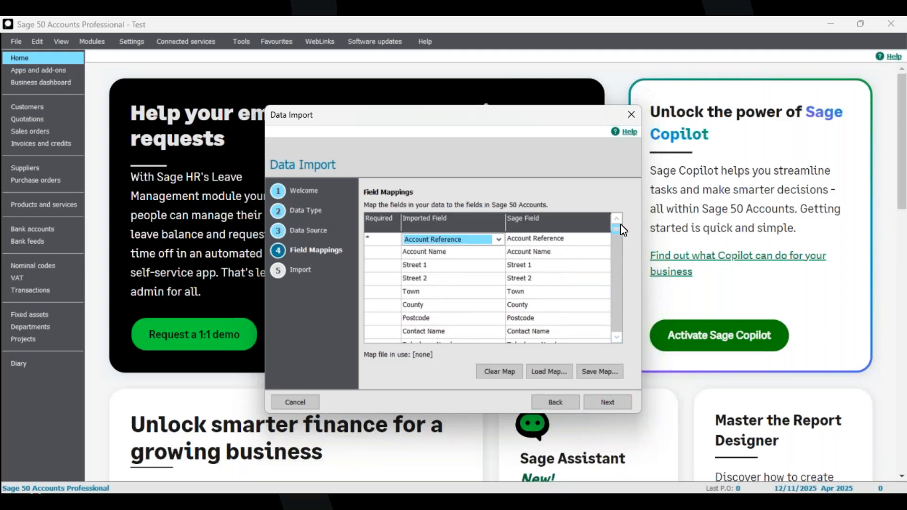
Accept the field mappings, import the customer records from the Sage import template and close the import results.
left_click(604, 403)
scroll(523, 309, "down", 1)
scroll(522, 306, "up", 1)
scroll(522, 306, "down", 1)
scroll(522, 306, "up", 1)
scroll(523, 306, "down", 1)
scroll(522, 306, "up", 1)
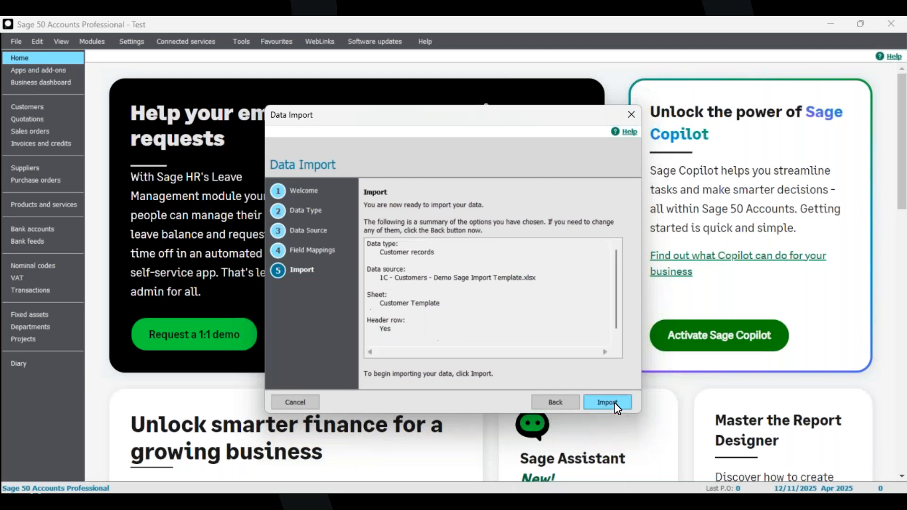
left_click(616, 406)
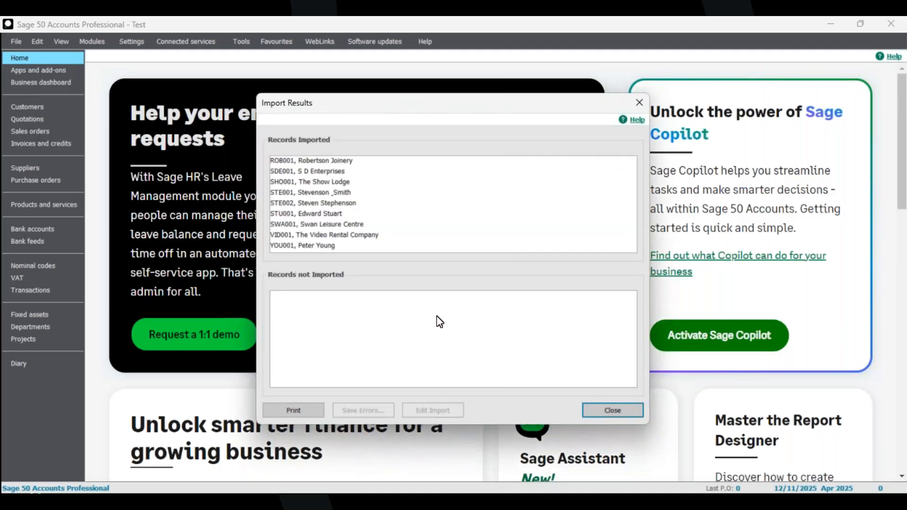
left_click(598, 409)
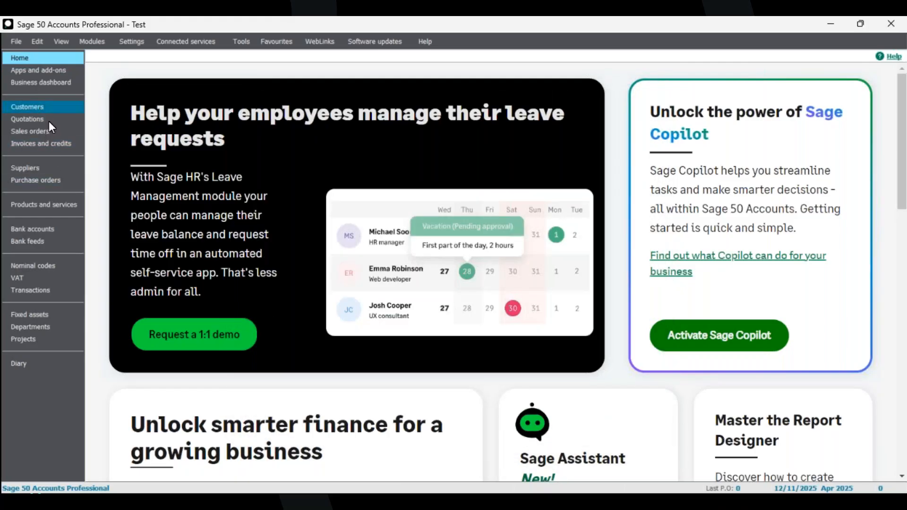
Open the customer list and examine the customer records down to the end of the list.
key("Down")
key("Down")
key("Down")
key("Down")
key("Down")
key("Down")
key("Down")
key("Down")
key("Down")
key("Down")
key("Down")
key("Down")
key("Down")
key("Down")
key("Down")
key("Down")
key("Down")
key("Down")
key("Down")
key("Down")
key("Up")
key("Up")
key("Up")
key("Up")
key("Up")
key("Up")
key("Up")
key("Up")
key("Up")
key("Up")
key("Up")
key("Up")
key("Up")
key("Up")
key("Up")
key("Down")
key("Down")
key("Down")
key("Down")
key("Down")
key("Down")
key("Down")
key("Down")
key("Down")
key("Down")
key("Down")
key("Down")
key("Down")
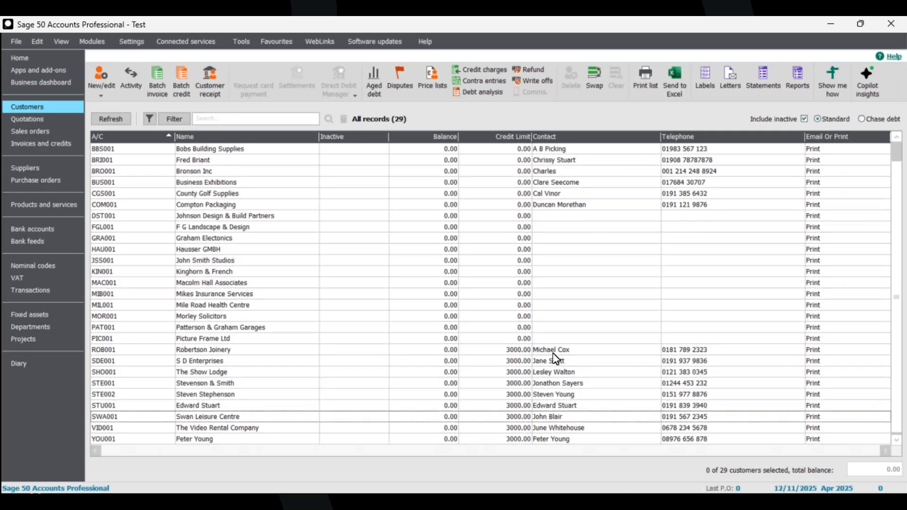
Select the Robertson Joinery record and examine the contact, telephone and credit limit columns back up to the first customers.
left_click(552, 353)
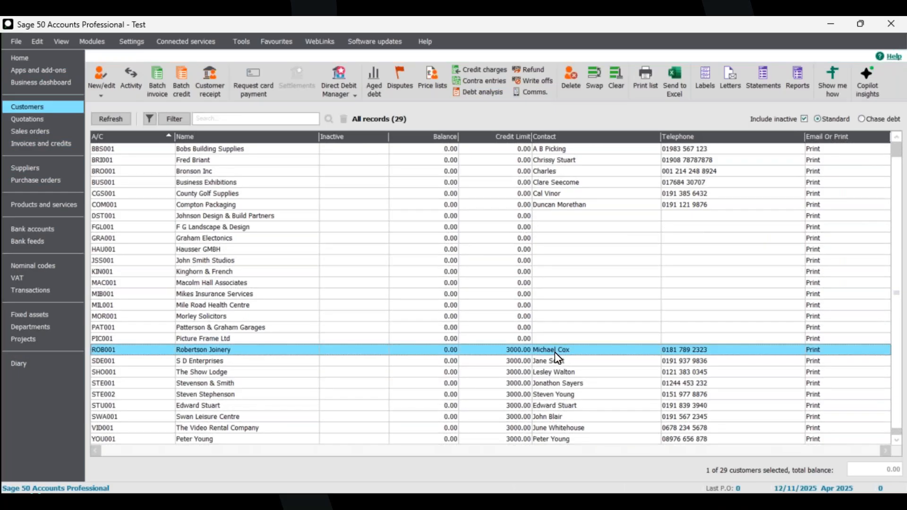
key("Up")
key("Up")
key("Up")
key("Up")
key("Up")
key("Up")
key("Up")
key("Up")
key("Up")
key("Up")
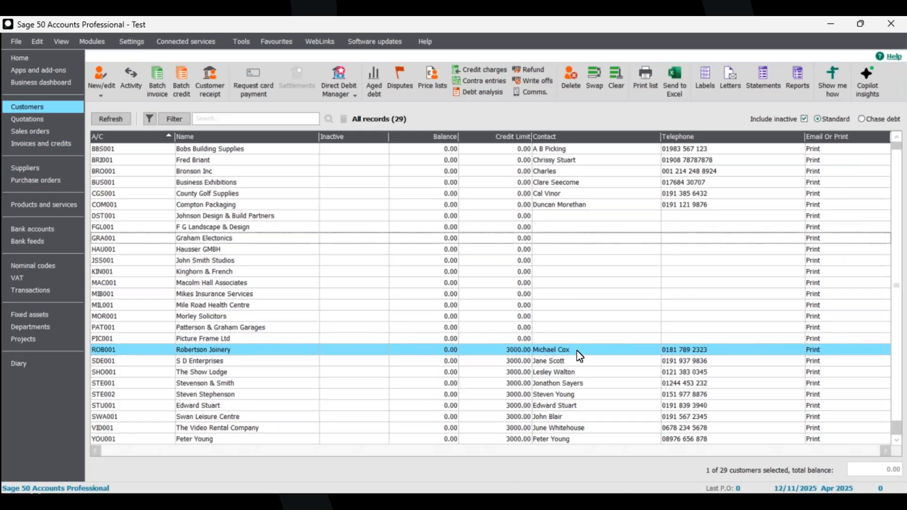
key("Up")
key("Up")
key("Up")
key("Up")
key("Up")
key("Up")
key("Up")
key("Up")
key("Up")
key("Up")
left_click(557, 151)
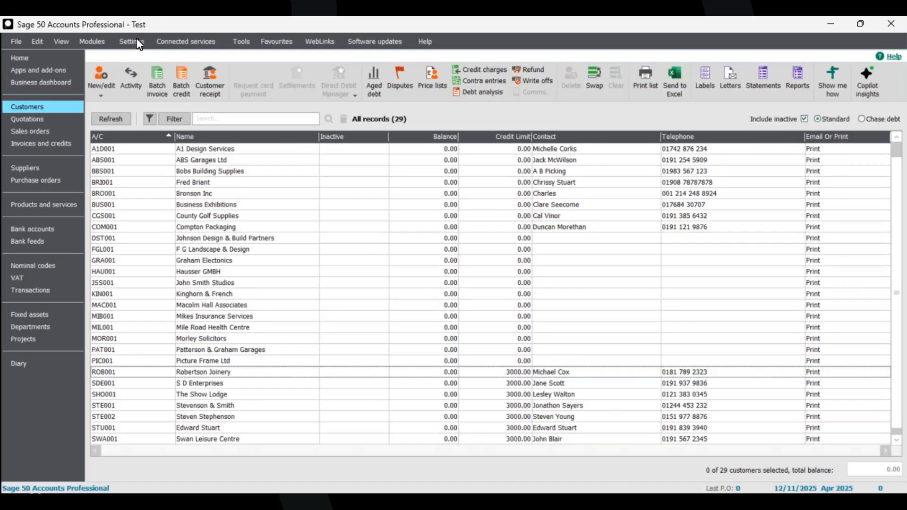
Start another data import, confirm closing open windows, and choose Customer records as the data type.
left_click(18, 42)
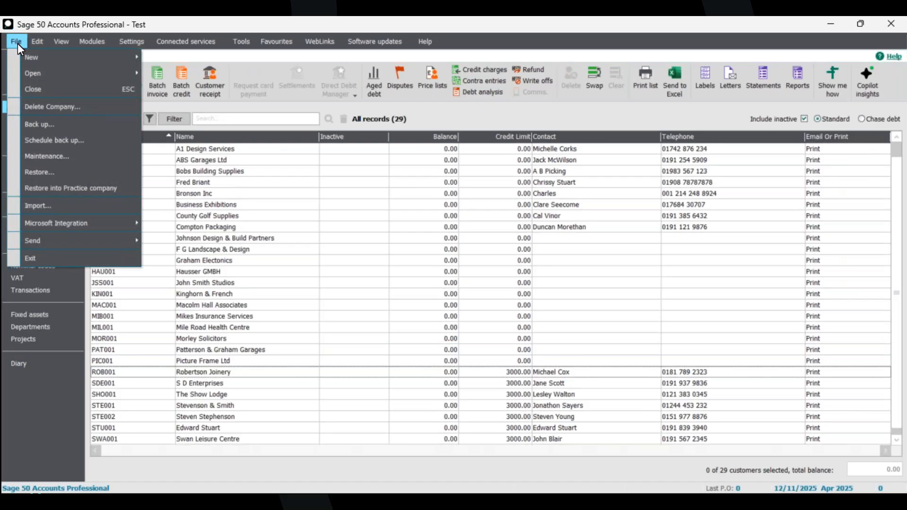
left_click(69, 211)
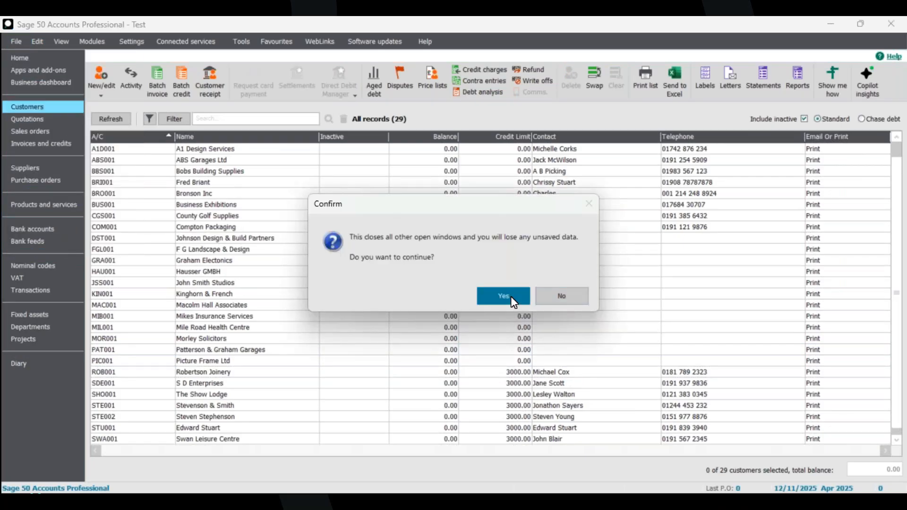
left_click(510, 296)
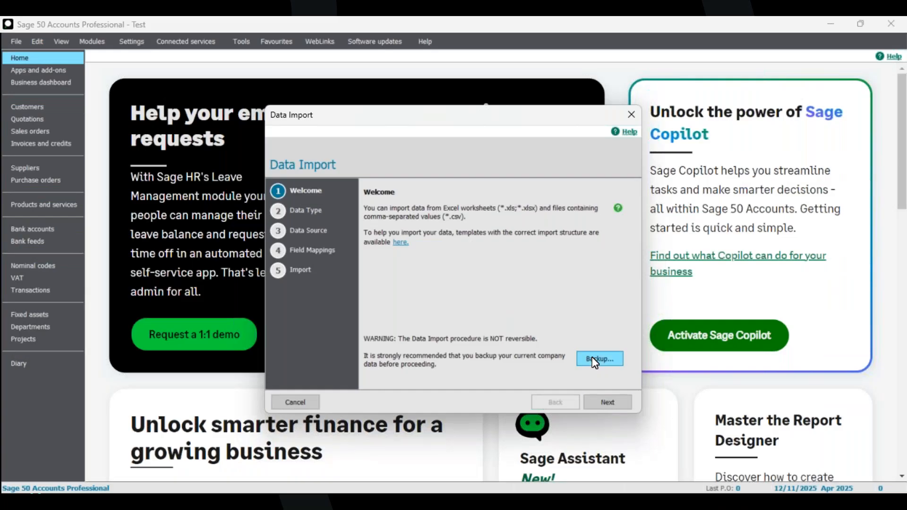
left_click(608, 402)
left_click(405, 241)
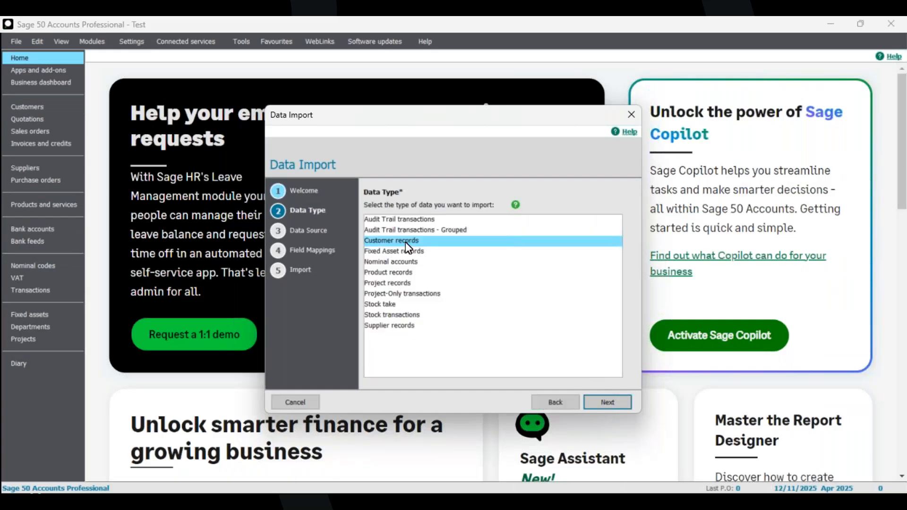
left_click(612, 404)
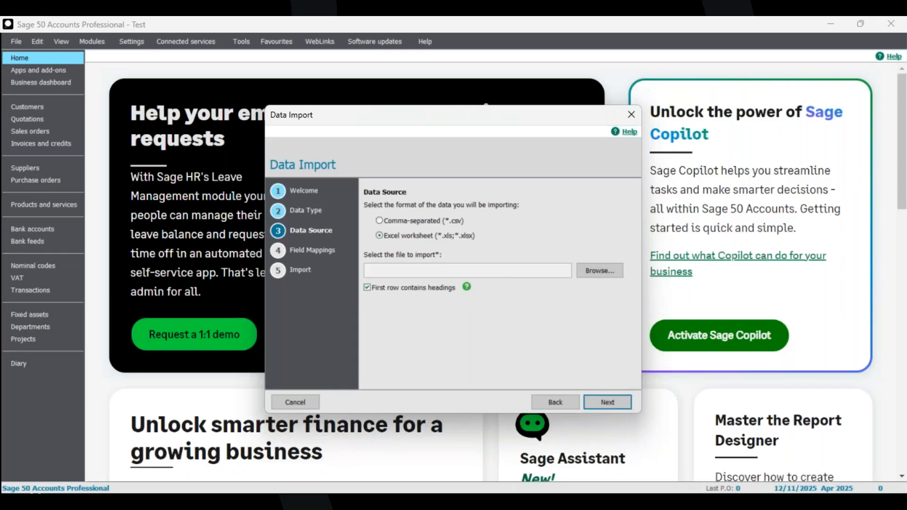
Browse for the multiple-worksheet customer file, examine its Sheet1, Sheet2 and Marketing-Data worksheets in Excel, and close the workbook.
left_click(600, 272)
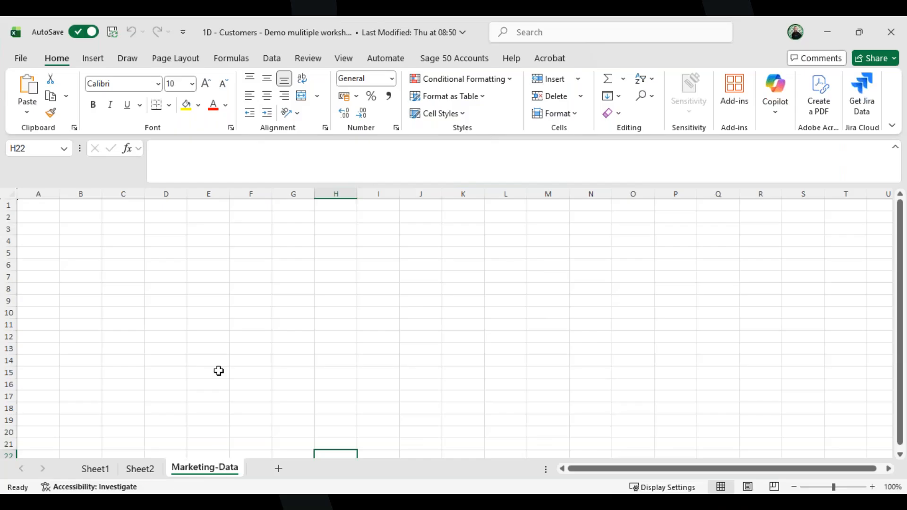
left_click(137, 472)
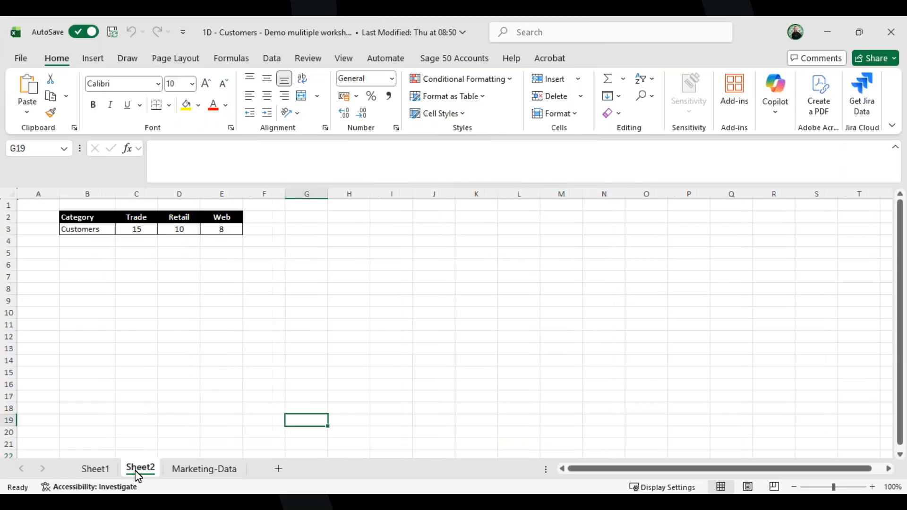
left_click(101, 470)
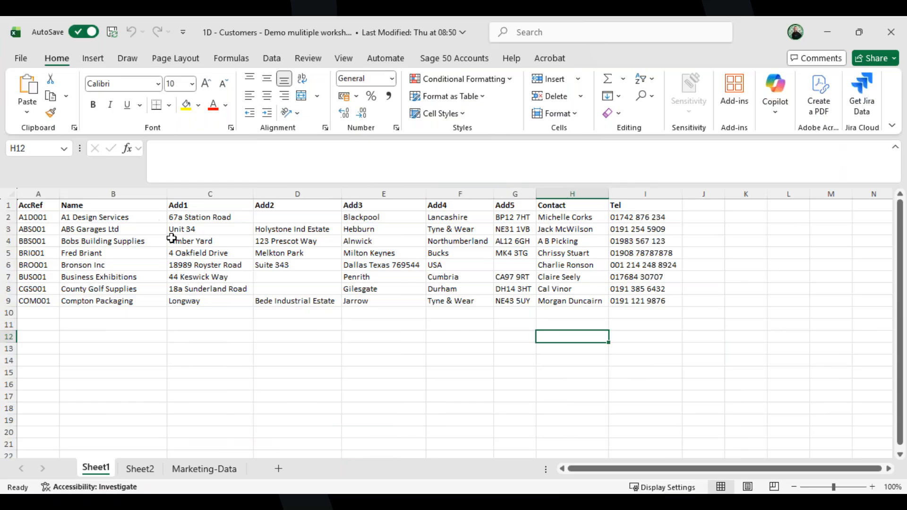
left_click(141, 469)
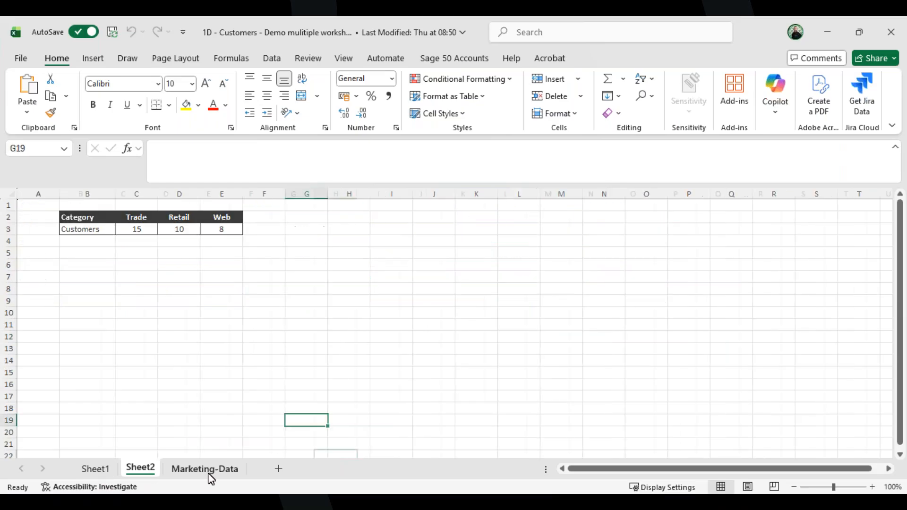
left_click(102, 471)
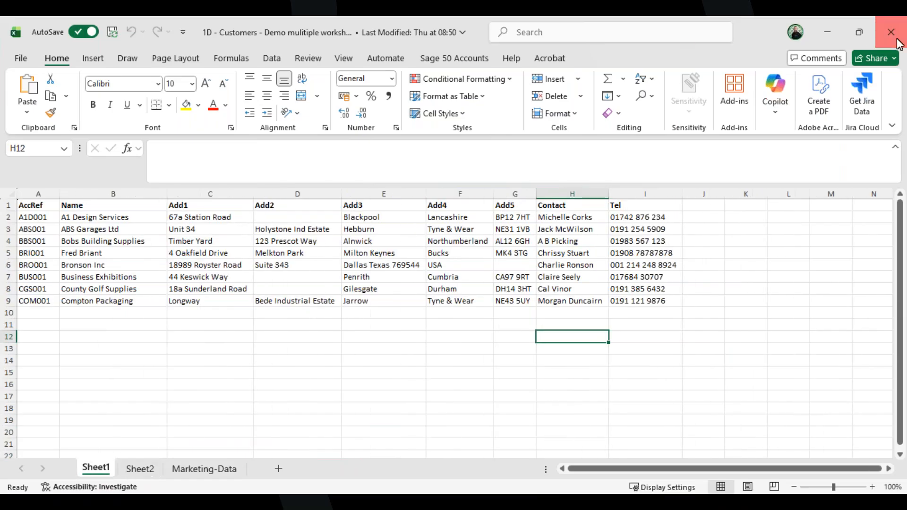
left_click(895, 41)
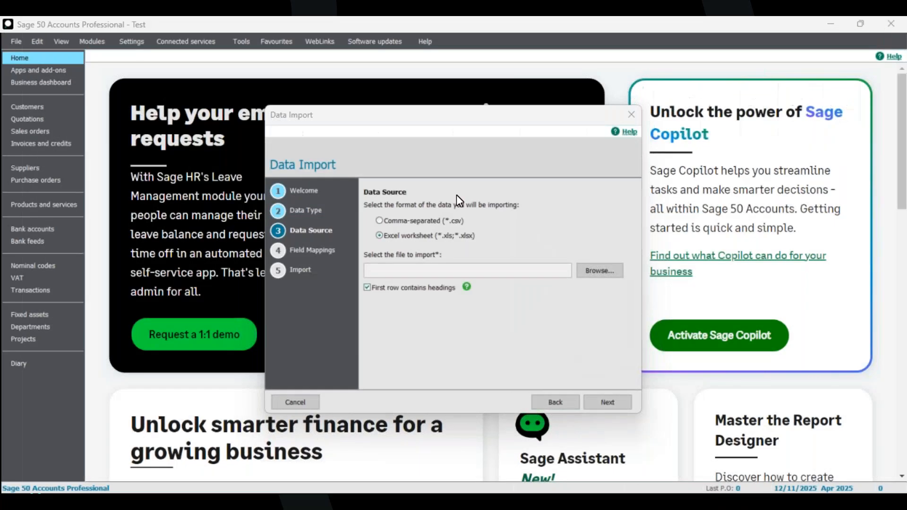
Load "1D - Customers - Demo mulitiple worksheets.xlsx" with headings in the first row and choose Sheet1 as the worksheet to import.
left_click(603, 271)
left_click(262, 191)
left_click(794, 470)
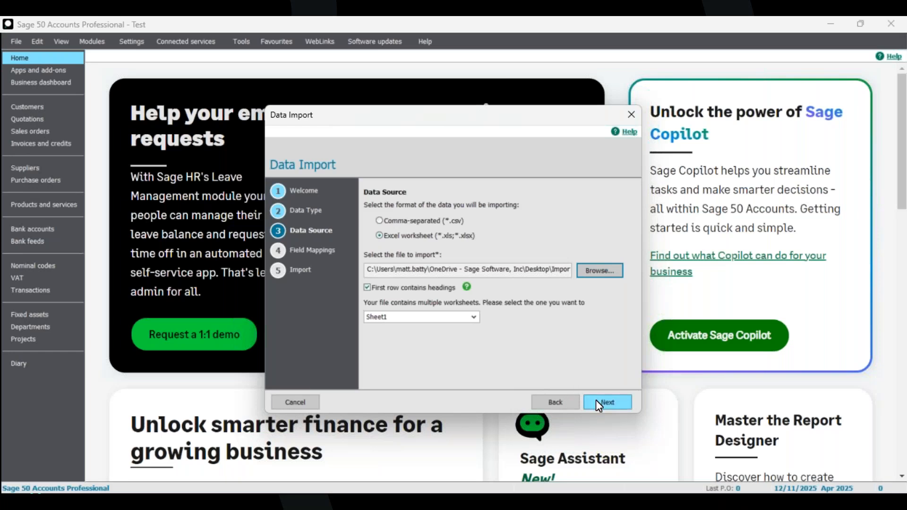
key("Return")
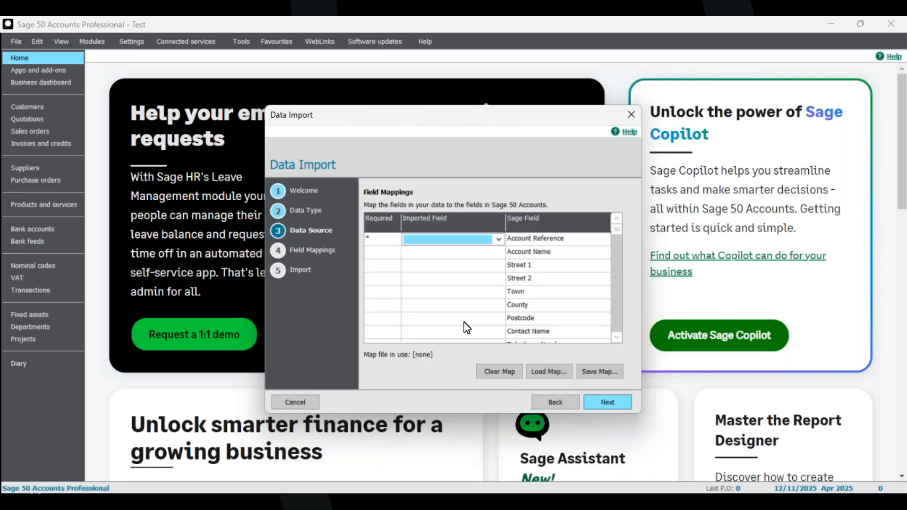
left_click(554, 400)
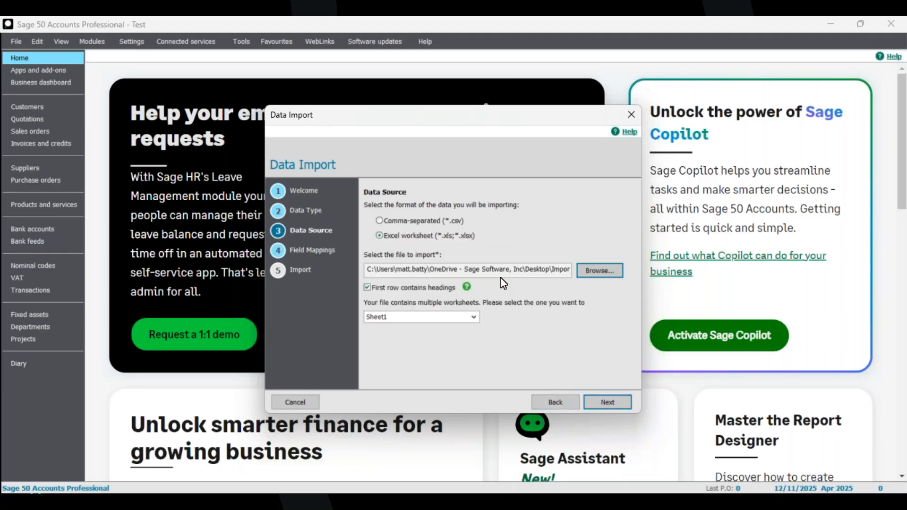
left_click(458, 317)
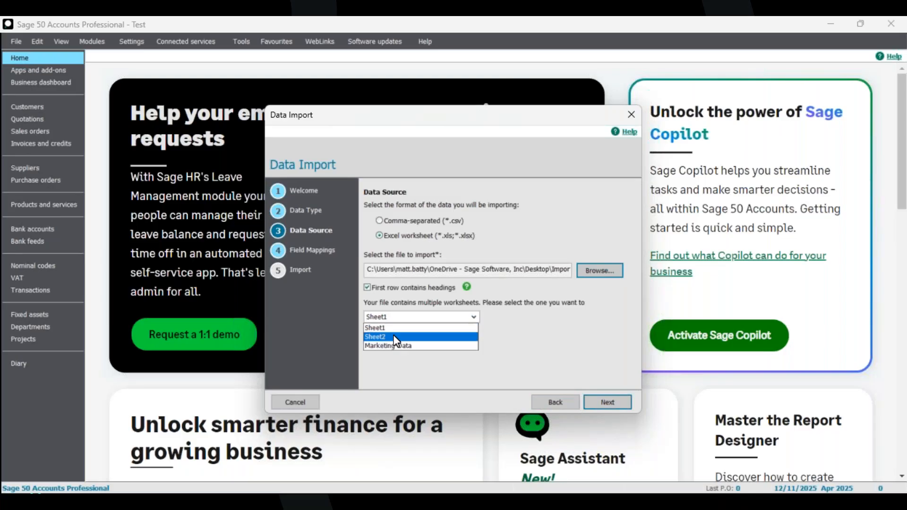
left_click(392, 327)
left_click(608, 402)
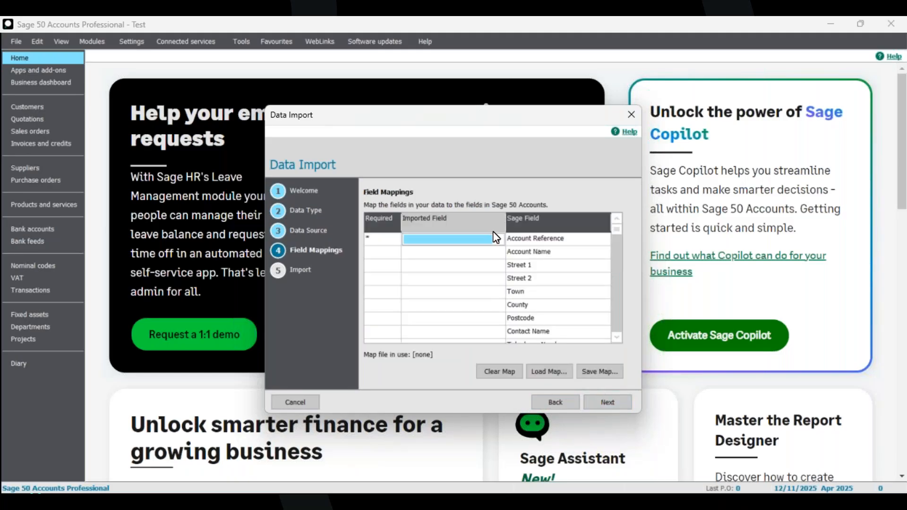
Map AccRef to the Account Reference field and Name to the Account Name field.
left_click(498, 239)
left_click(474, 257)
left_click(496, 254)
left_click(469, 270)
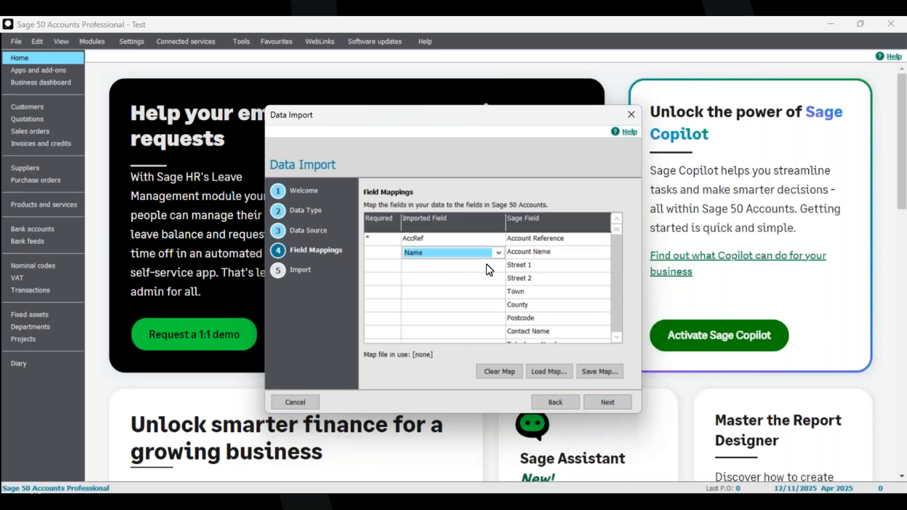
Map Contact to the Contact Name field and Tel to the Telephone Number field.
left_click(482, 333)
left_click(498, 333)
scroll(474, 366, "down", 2)
left_click(461, 370)
left_click(617, 338)
left_click(617, 337)
left_click(493, 306)
left_click(500, 306)
scroll(469, 337, "down", 2)
left_click(460, 344)
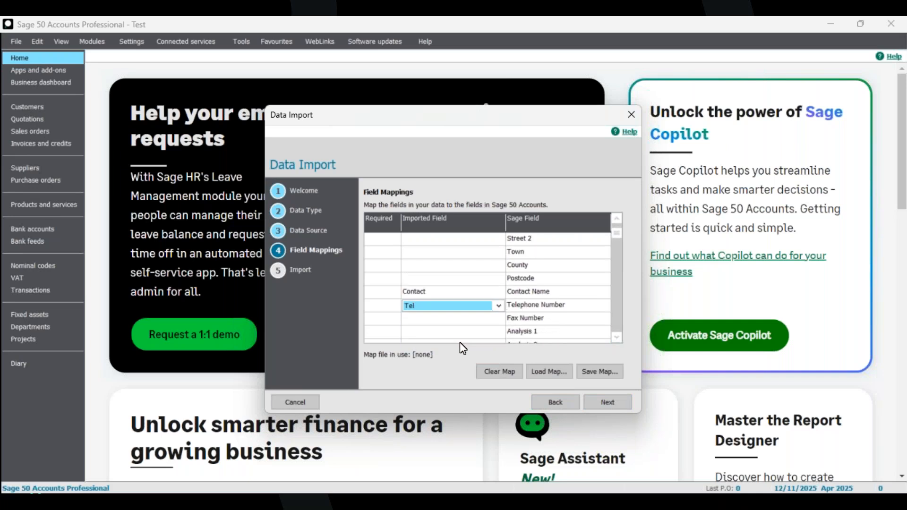
Import the customer records from Sheet1 using these field mappings and close the import results.
left_click(602, 403)
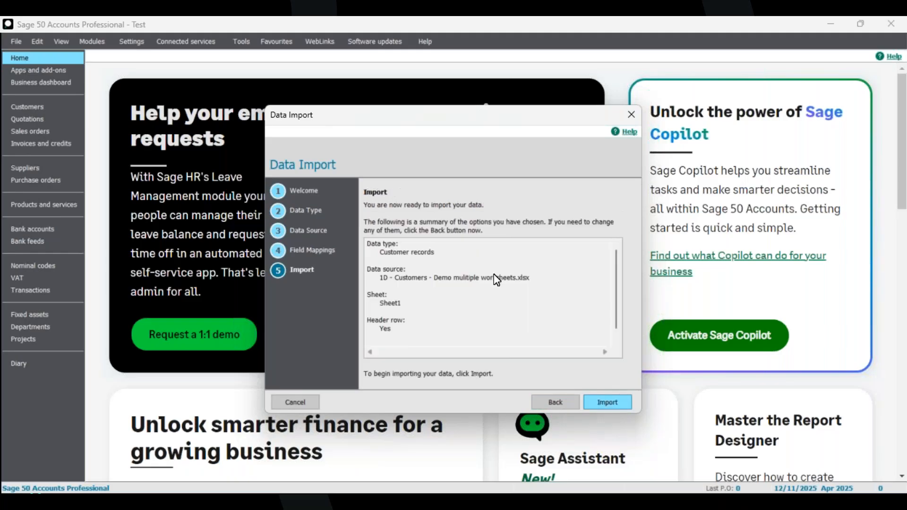
left_click(607, 403)
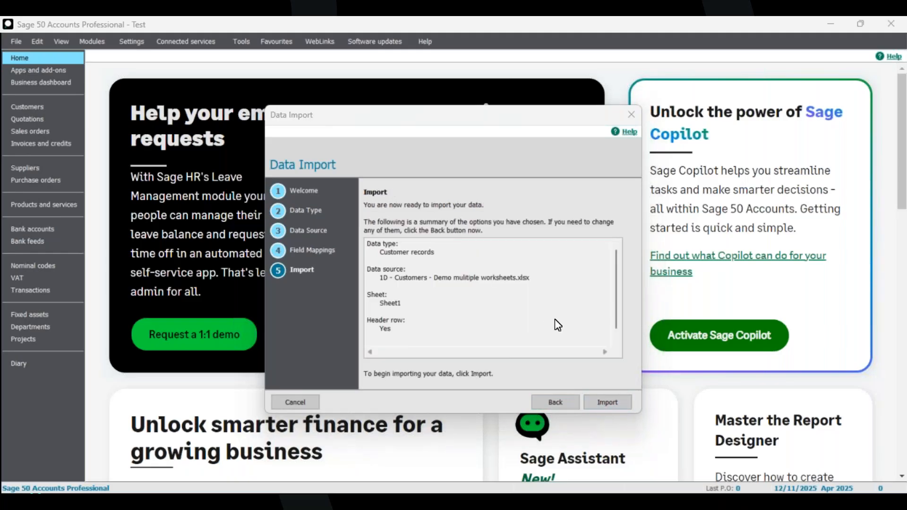
left_click(613, 410)
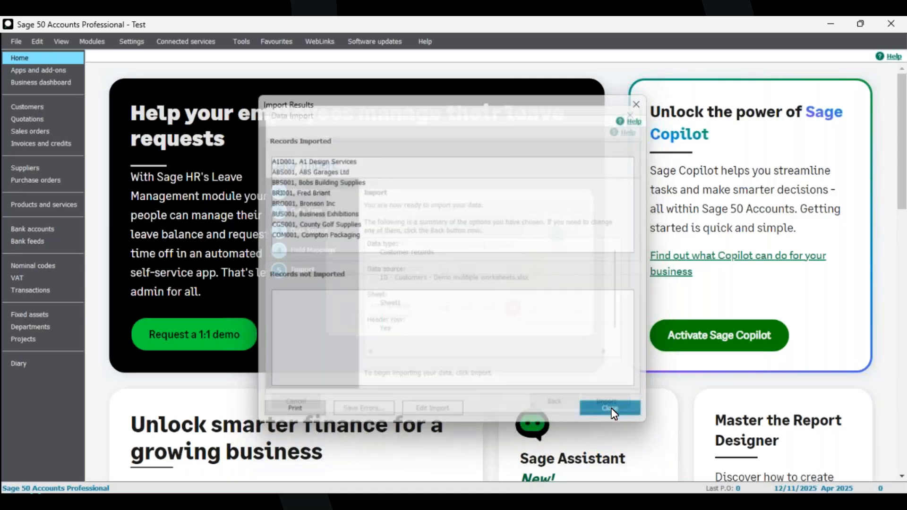
Review the imported accounts in the customer list, including their contacts and telephone numbers, and return to the home page.
left_click(44, 107)
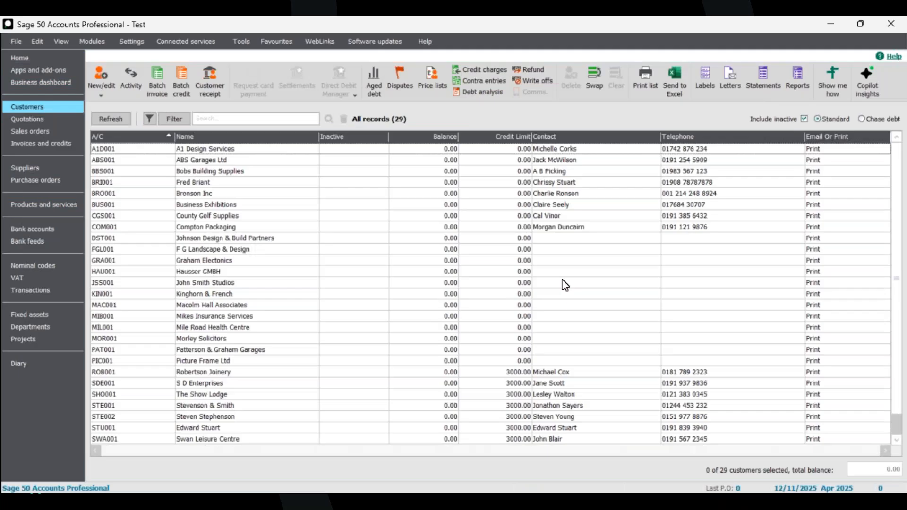
scroll(581, 328, "down", 1)
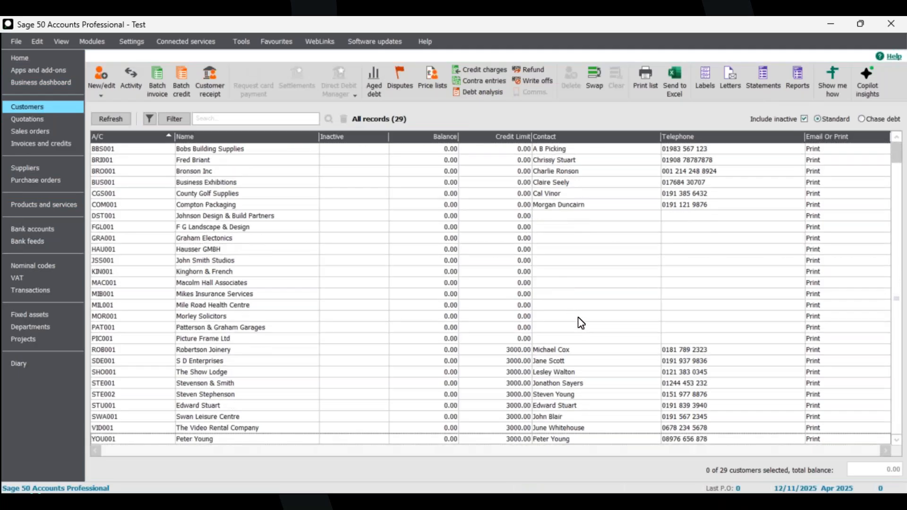
scroll(578, 316, "down", 8)
left_click(53, 58)
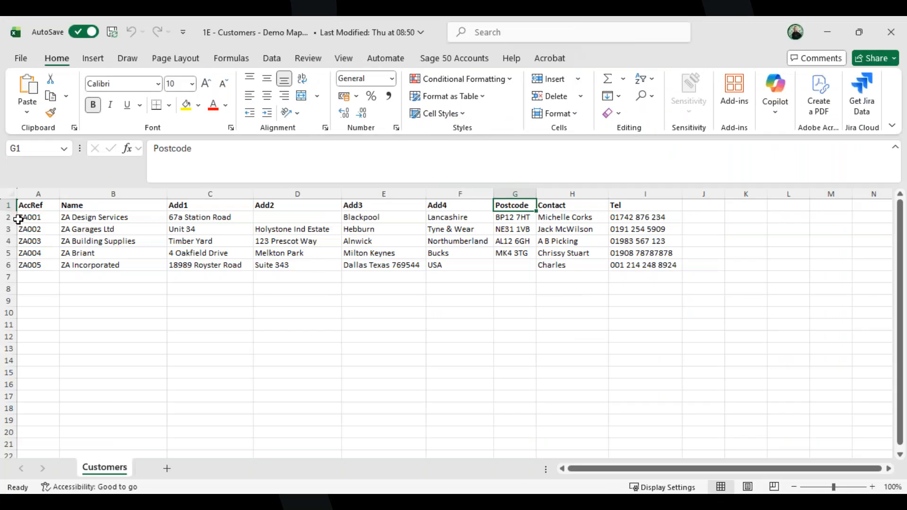
Examine the AccRef, Name and Add1 to Add4 headings in the 1E customer workbook in Excel, and switch back to Sage 50 Accounts.
left_click(47, 206)
left_click(90, 205)
left_click(223, 205)
left_click(332, 206)
left_click(384, 205)
left_click(480, 208)
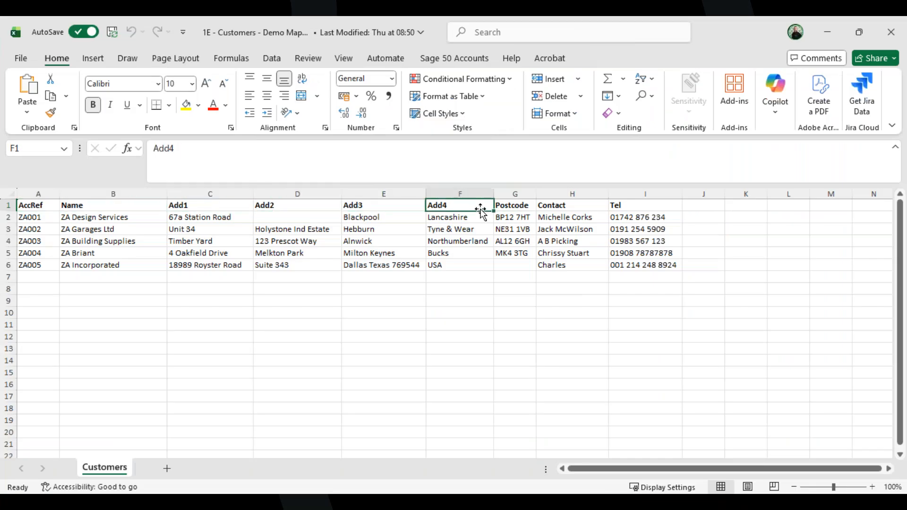
left_click(819, 38)
key("alt+Tab")
left_click(882, 37)
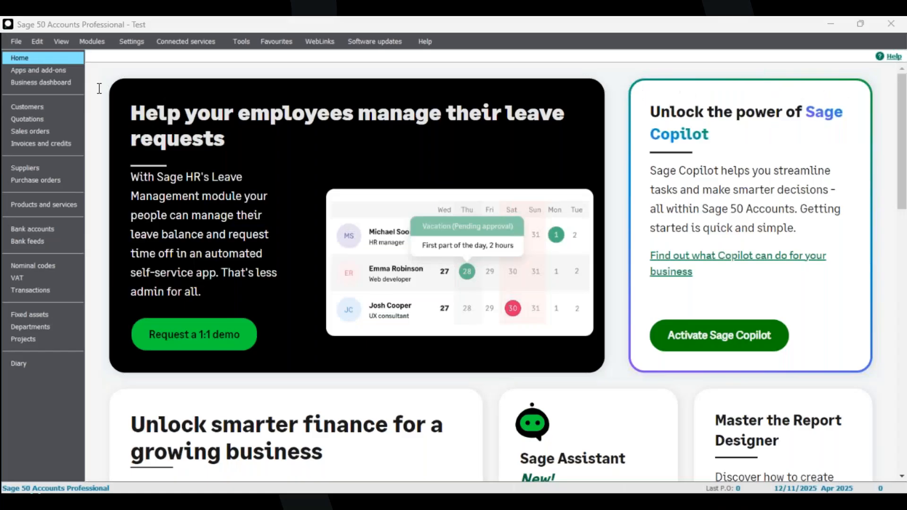
Start a data import and choose Customer records as the data type.
left_click(16, 41)
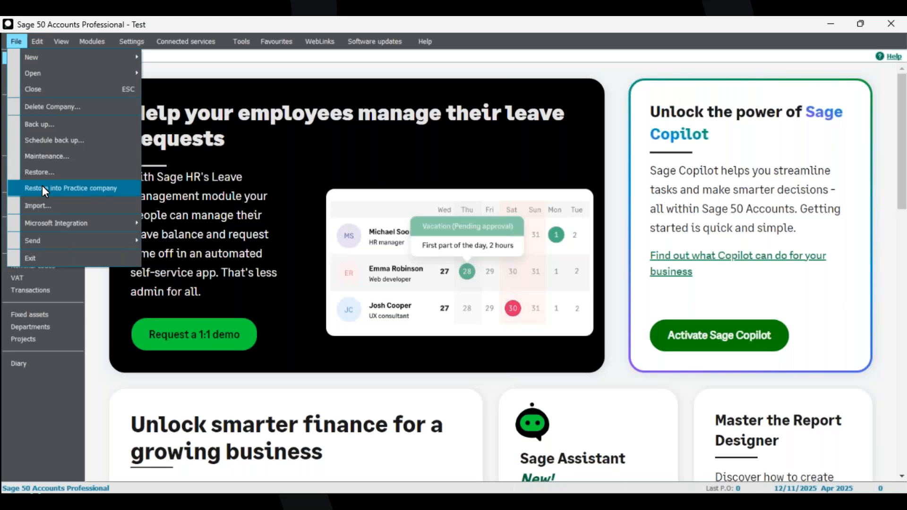
left_click(54, 205)
left_click(508, 294)
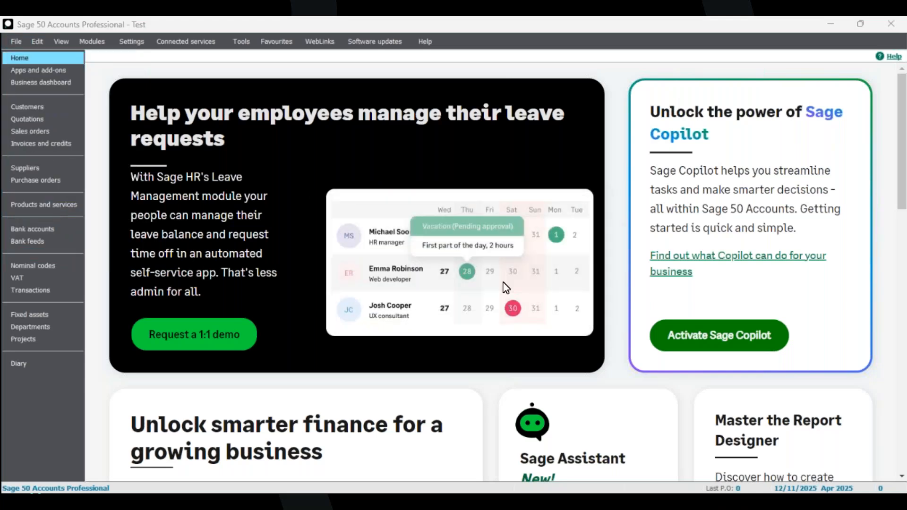
left_click(619, 402)
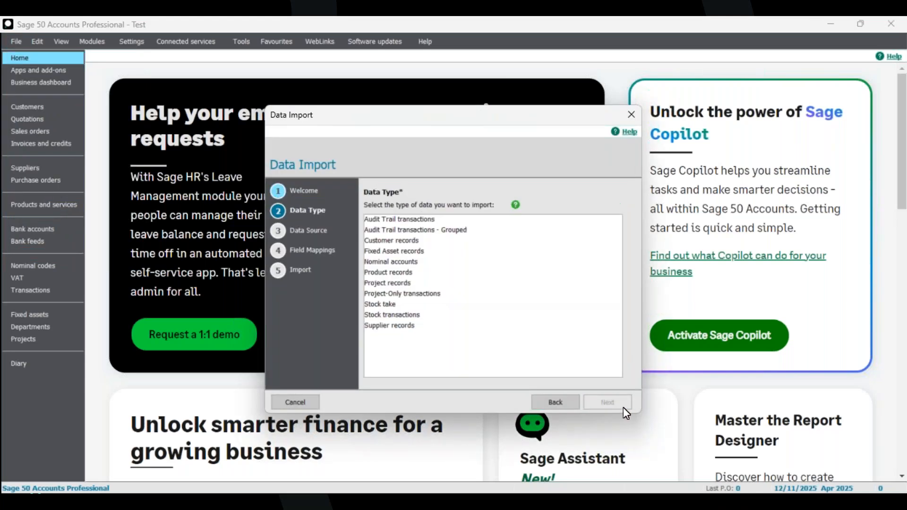
left_click(412, 242)
left_click(603, 404)
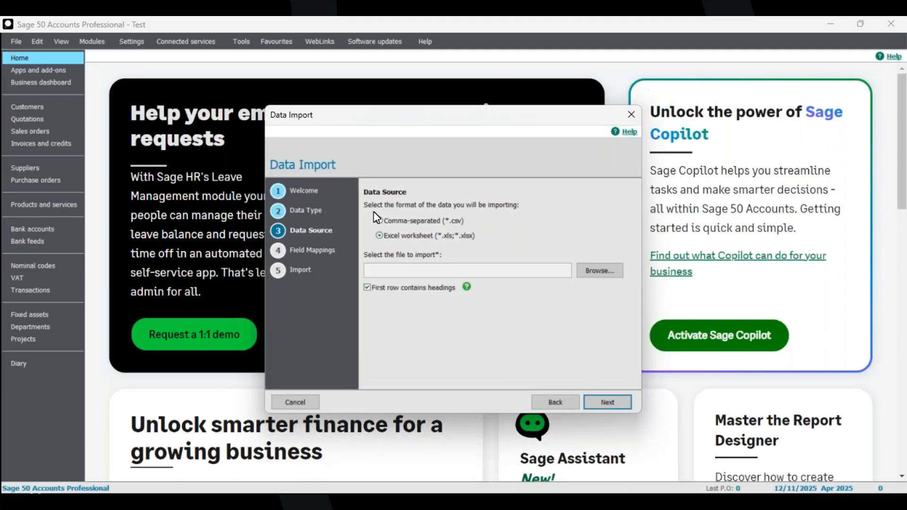
Load the Excel file "1E - Customers - Demo Mapping" with headings in the first row and proceed to the field mappings.
left_click(600, 270)
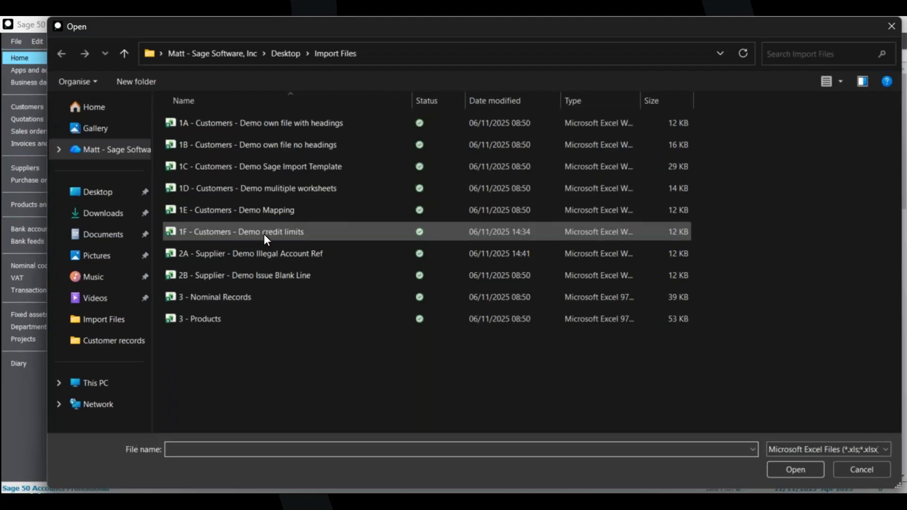
left_click(266, 214)
left_click(800, 469)
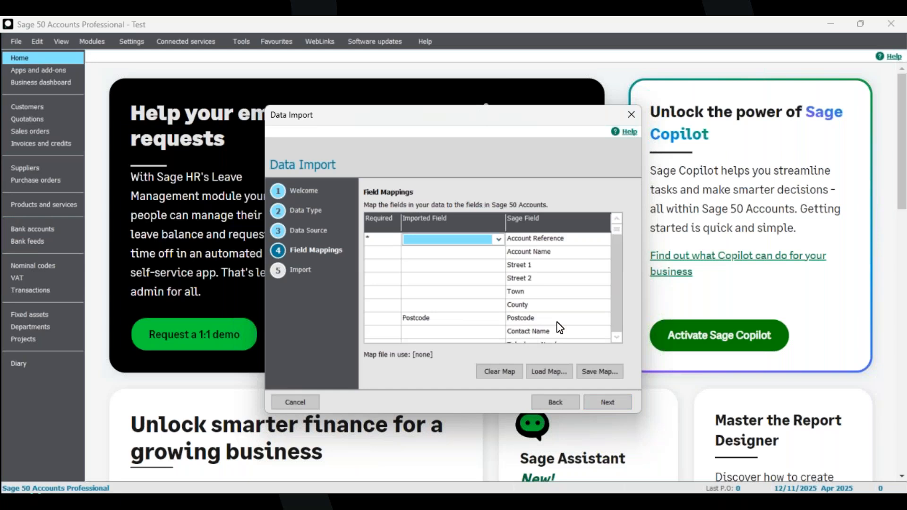
Map AccRef to the Account Reference field and Name to the Account Name field.
left_click(500, 240)
left_click(470, 257)
left_click(499, 255)
left_click(455, 282)
Map Add1 to the Street 1 field and Add2 to the Street 2 field.
left_click(501, 267)
left_click(499, 266)
left_click(446, 303)
left_click(477, 280)
left_click(499, 279)
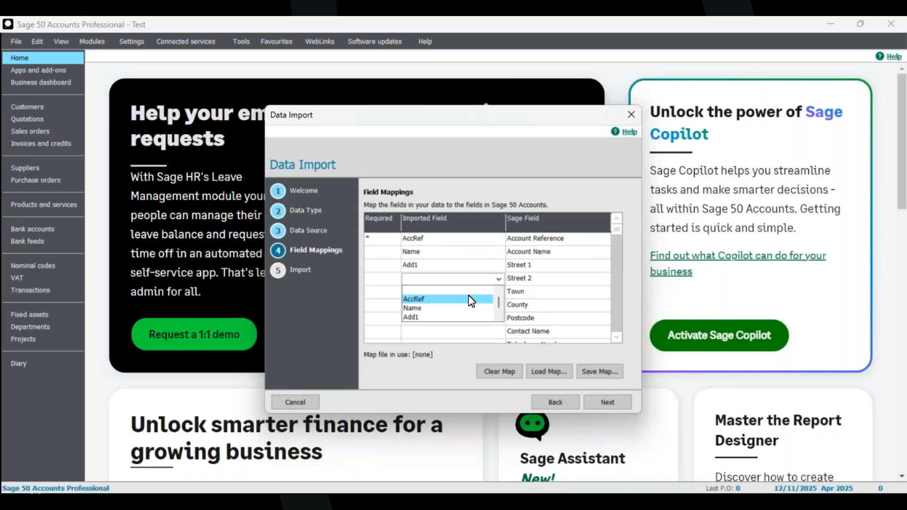
scroll(451, 315, "down", 1)
left_click(431, 299)
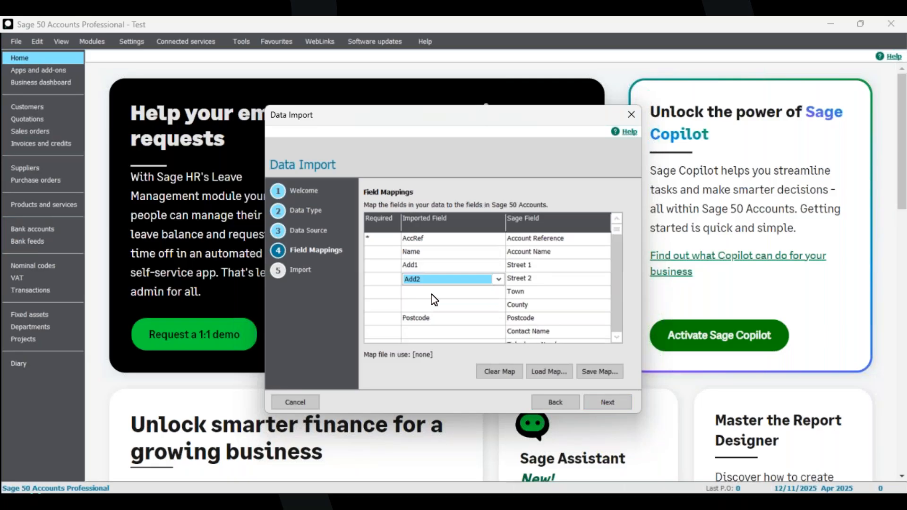
Map Add3 to the Town field and Add4 to the County field.
left_click(431, 294)
left_click(493, 294)
scroll(466, 319, "down", 1)
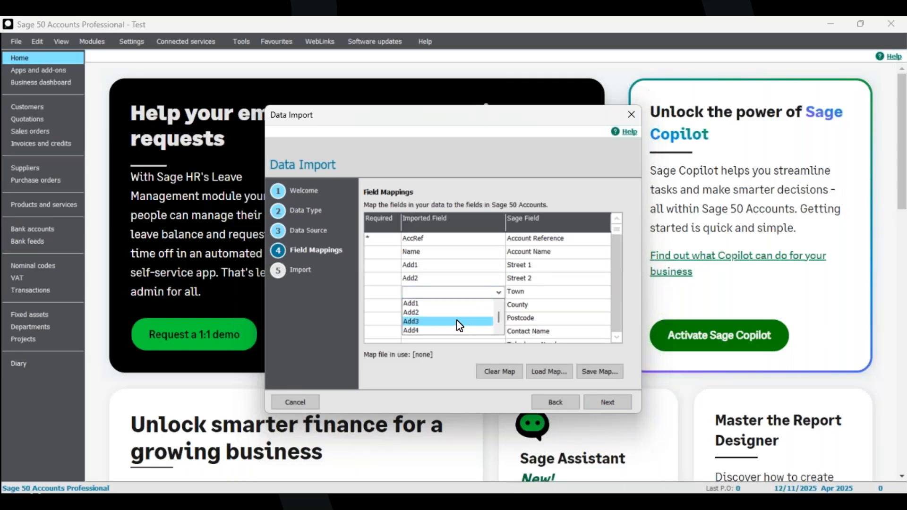
left_click(460, 321)
left_click(458, 308)
left_click(494, 308)
scroll(475, 327, "down", 2)
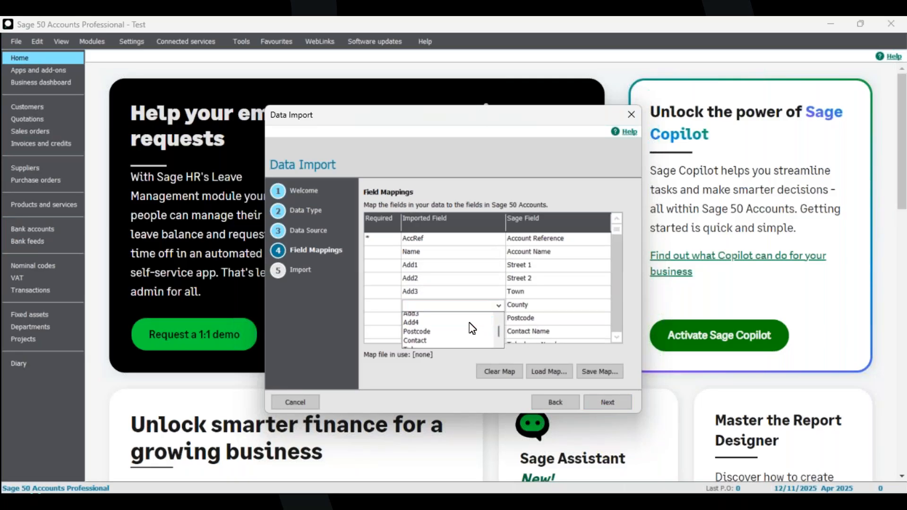
left_click(475, 326)
Map Contact to the Contact Name field and Tel to the Telephone Number field.
left_click(474, 333)
left_click(499, 332)
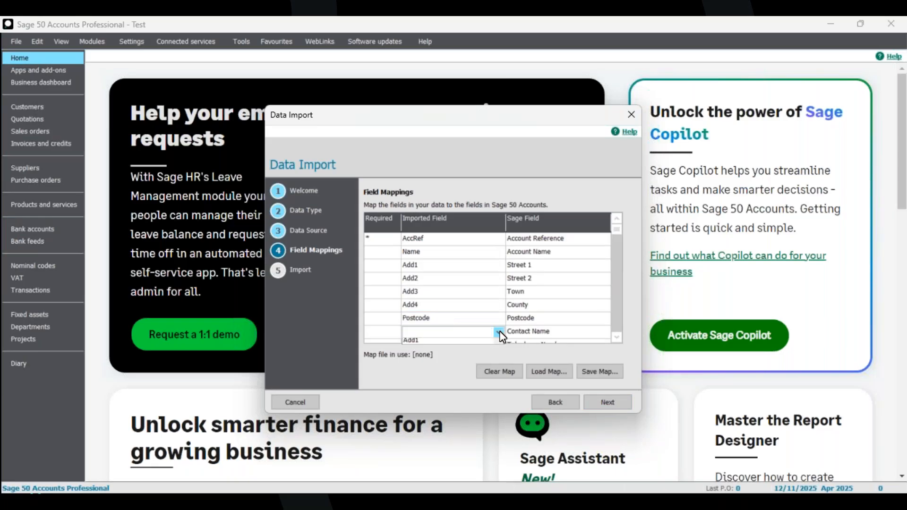
scroll(464, 359, "down", 2)
left_click(447, 362)
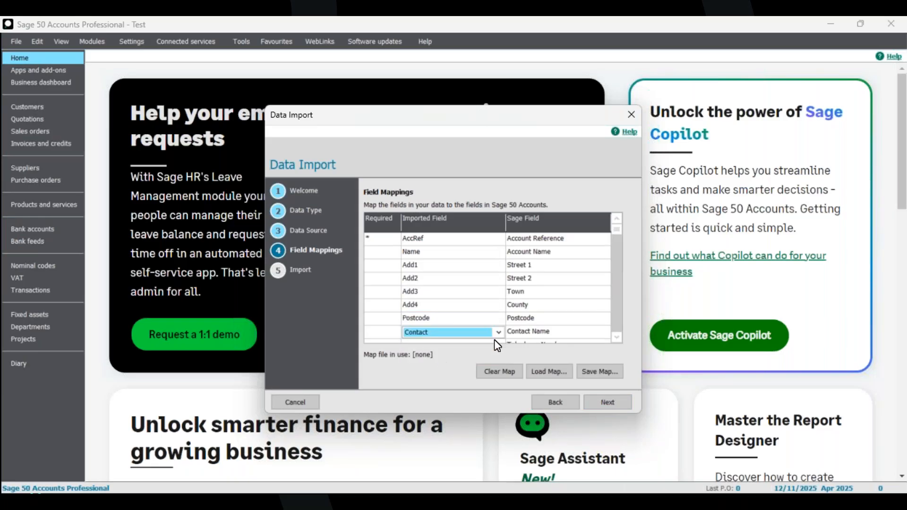
left_click(617, 337)
left_click(617, 337)
left_click(492, 306)
left_click(499, 306)
scroll(444, 338, "down", 3)
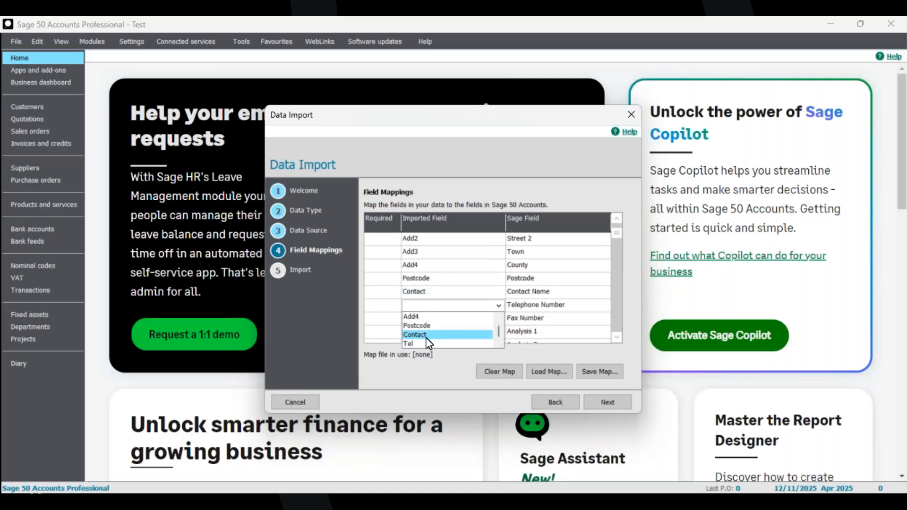
left_click(429, 344)
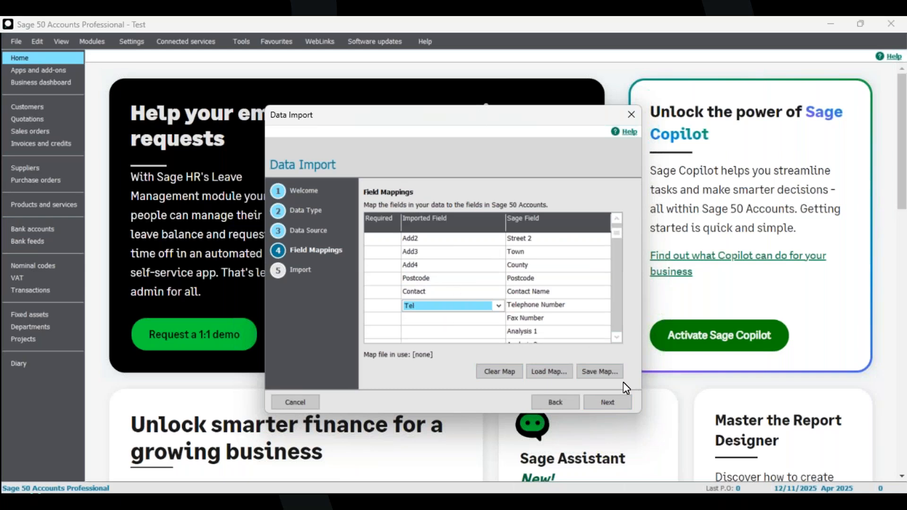
Save the field mappings as a map file named "Customer records Personal" in the Downloads folder.
left_click(614, 372)
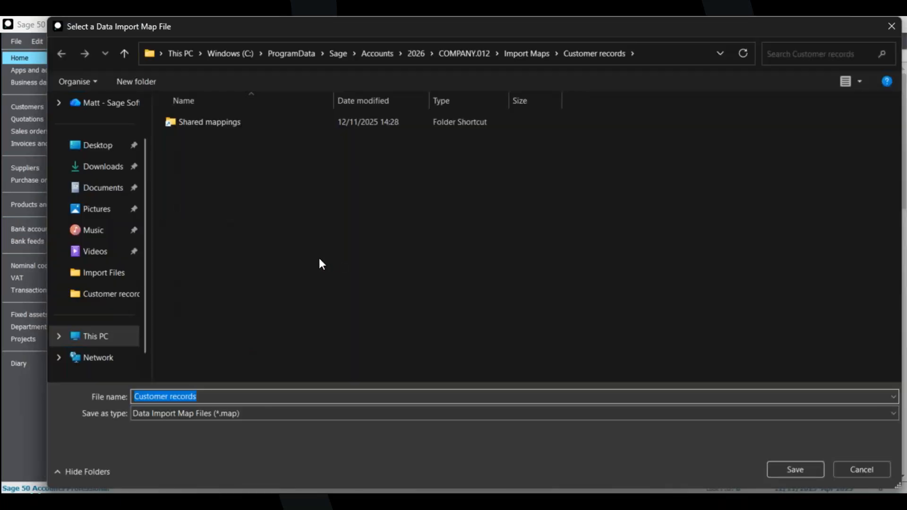
left_click(220, 395)
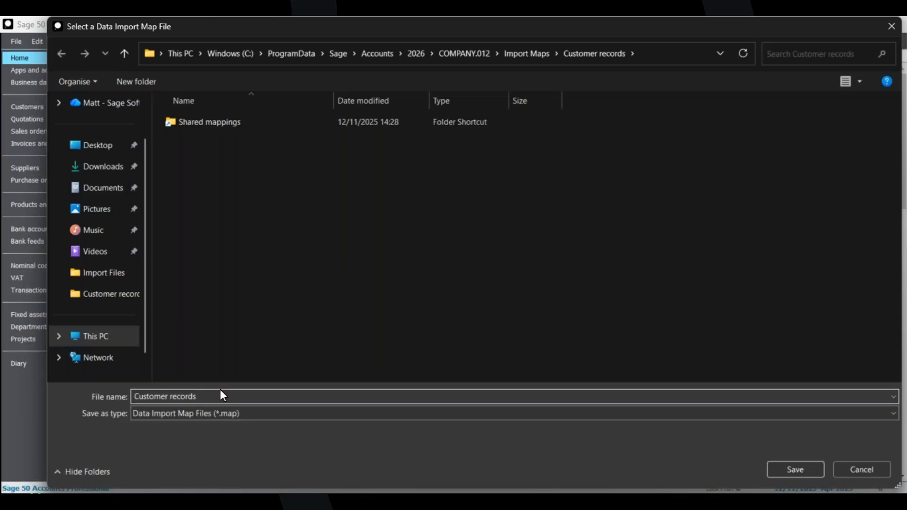
type("Personal")
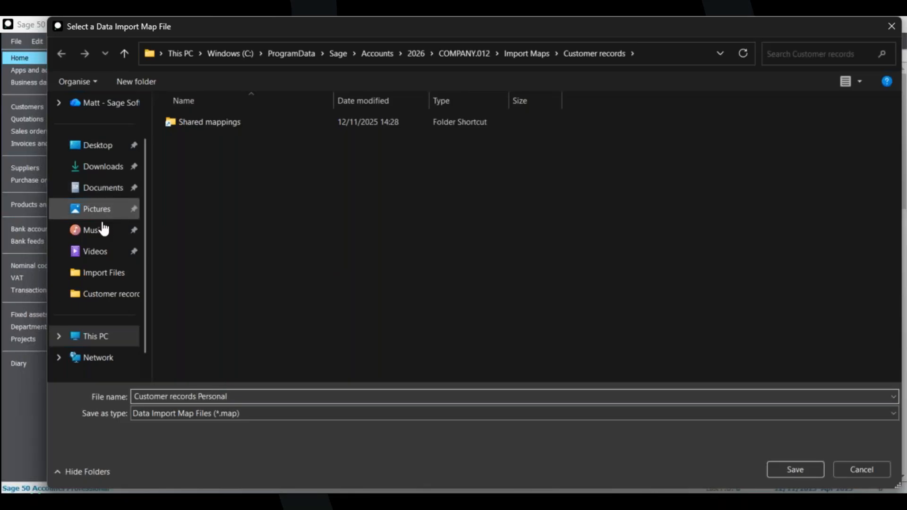
left_click(103, 170)
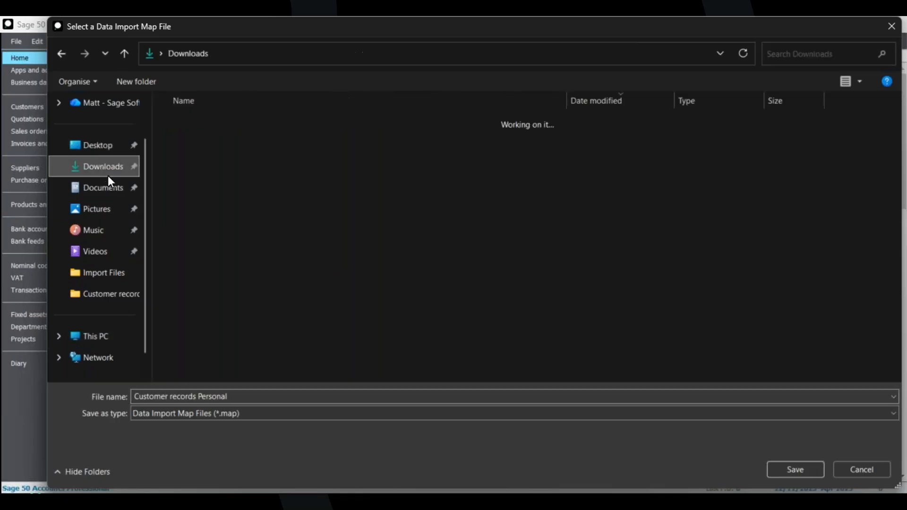
left_click(794, 471)
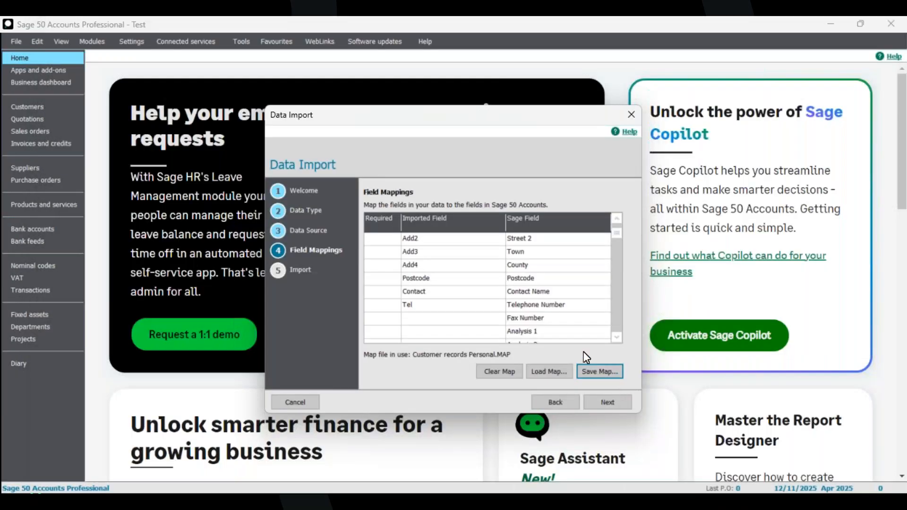
Revisit the data source page, return to the field mappings and exit the data import without importing.
left_click(556, 403)
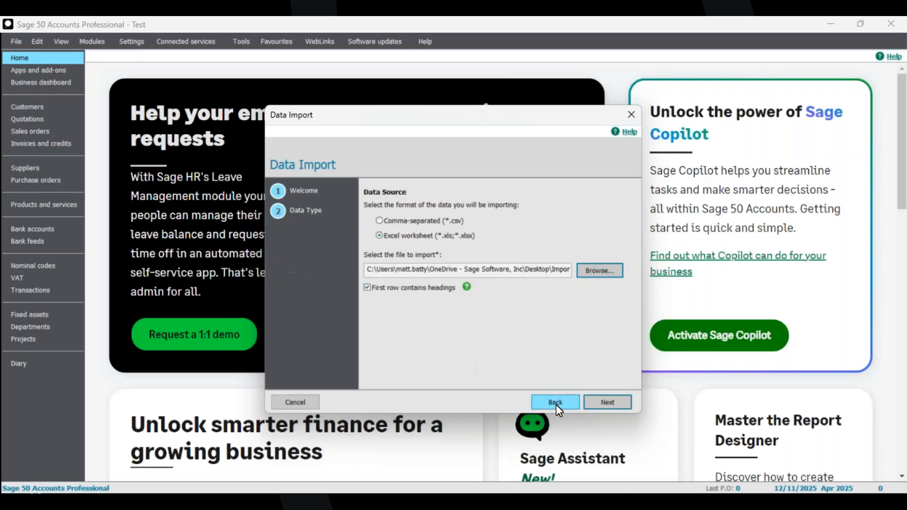
left_click(607, 403)
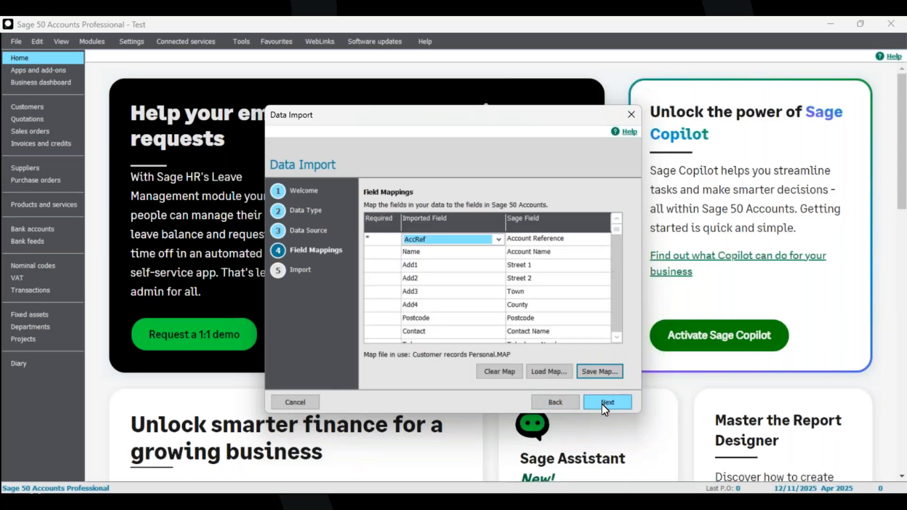
left_click(274, 407)
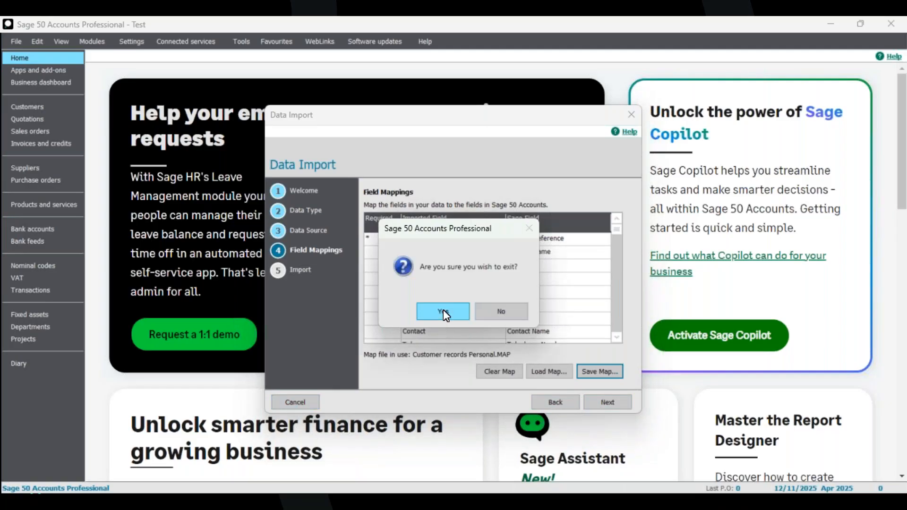
left_click(443, 310)
Start a new data import with Customer records as the data type and proceed to the data source.
left_click(19, 43)
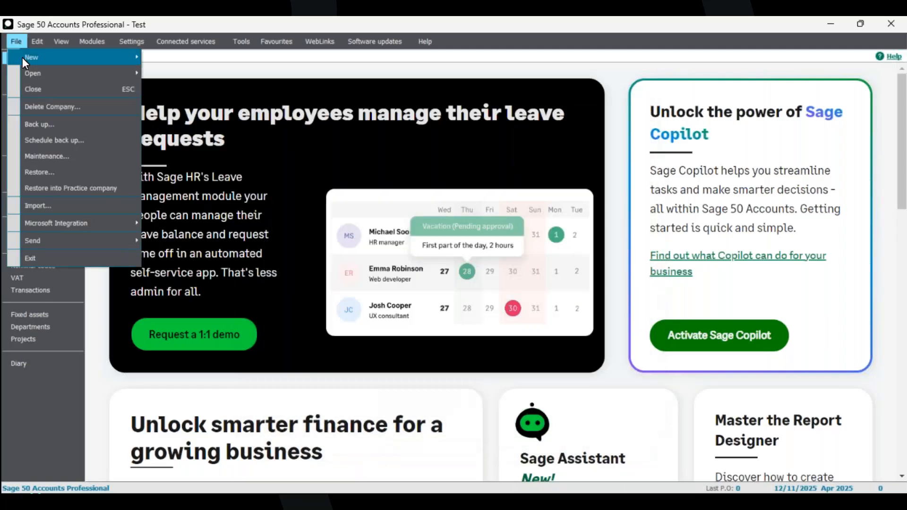
left_click(70, 204)
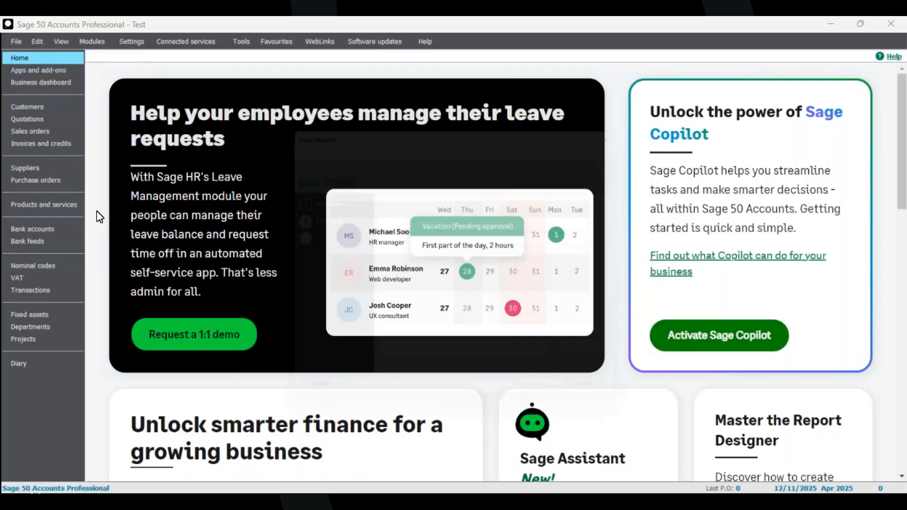
left_click(614, 404)
left_click(409, 240)
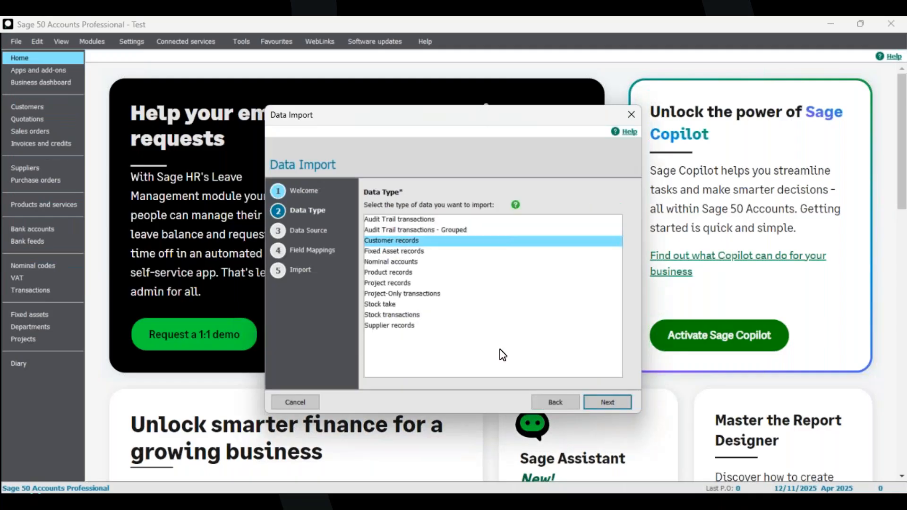
left_click(608, 403)
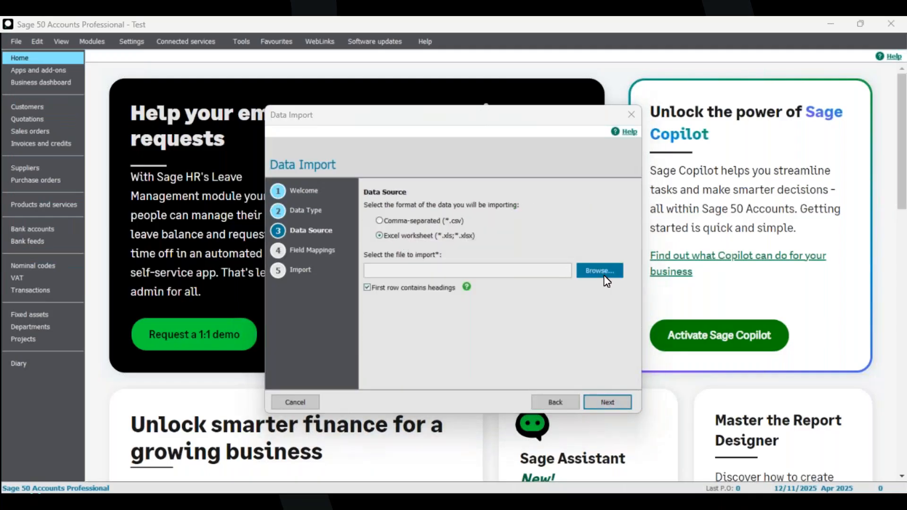
Load "1E - Customers - Demo Mapping" from the Import Files folder with headings in the first row and proceed to the field mappings.
left_click(600, 271)
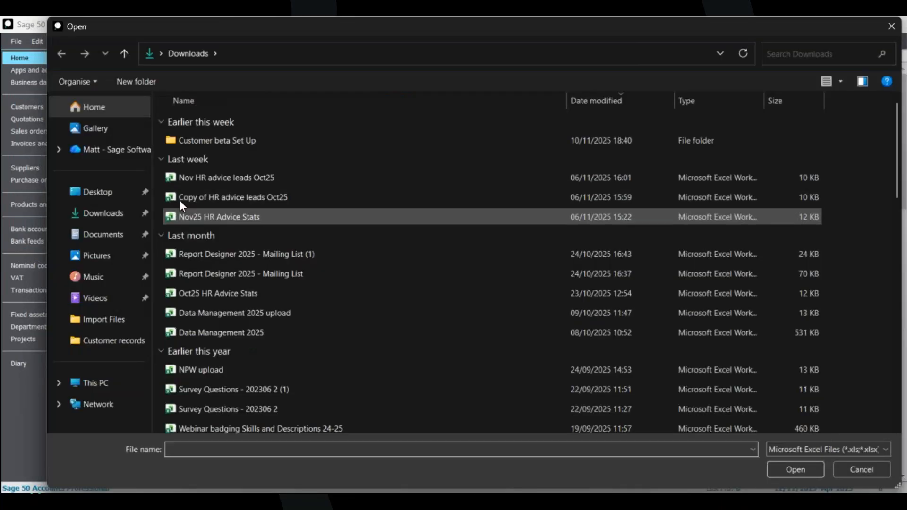
left_click(109, 321)
left_click(277, 217)
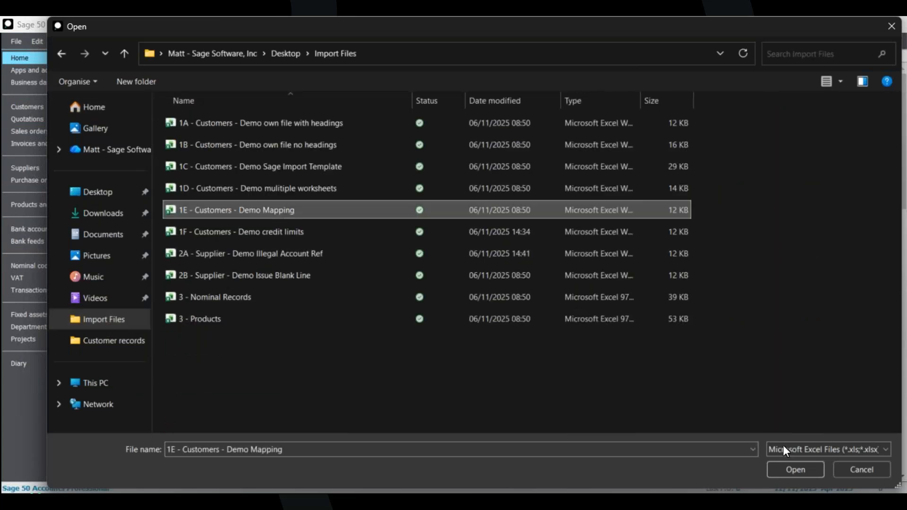
left_click(798, 466)
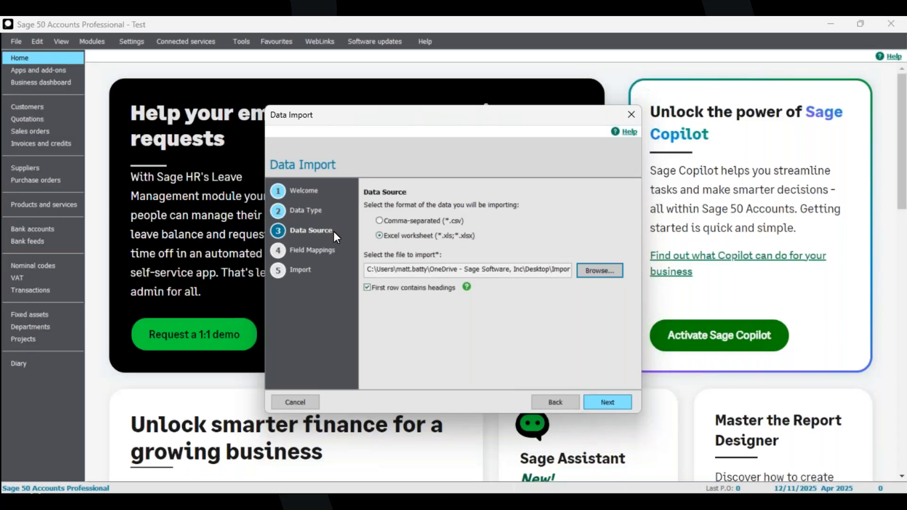
key("Return")
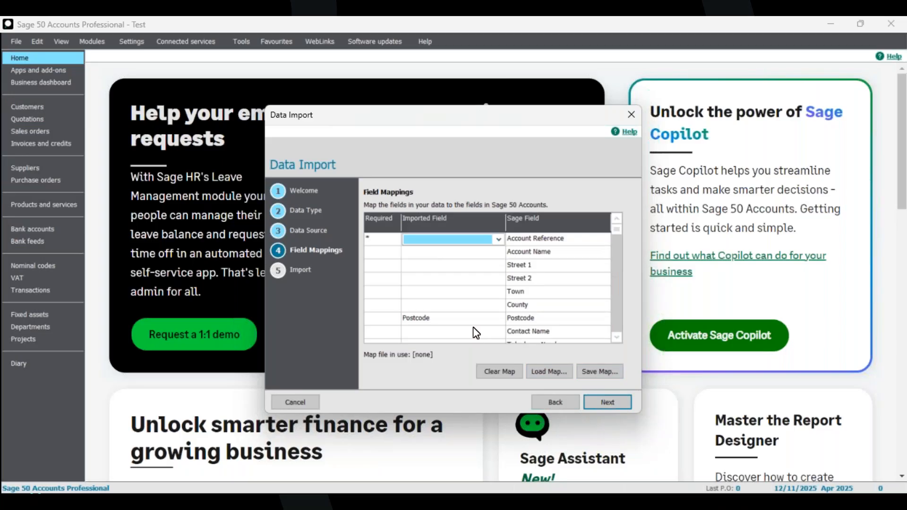
Map the imported fields AccRef to Account Reference, Name to Account Name and Add1 to Street 1.
left_click(553, 372)
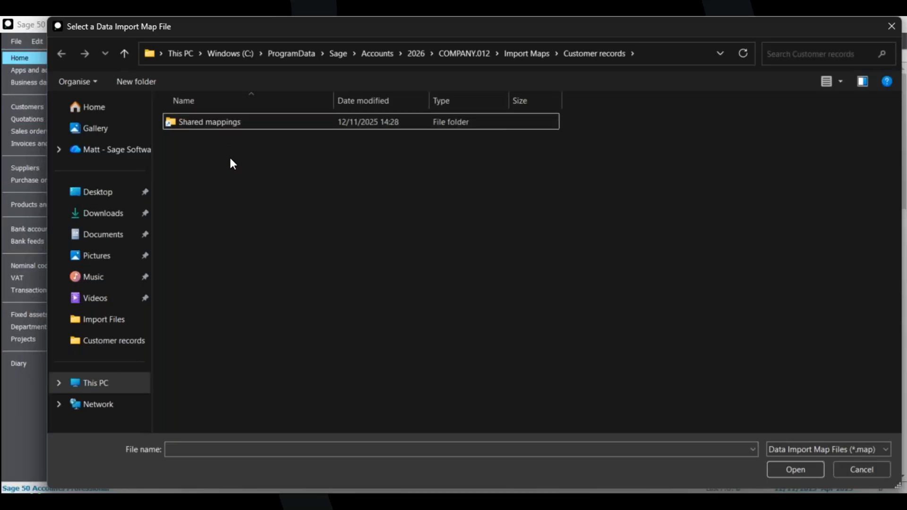
left_click(849, 470)
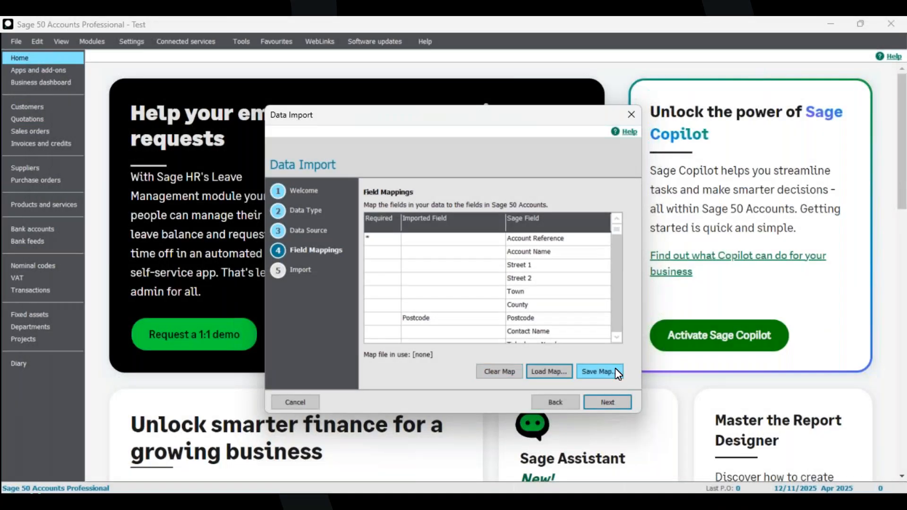
left_click(446, 240)
left_click(498, 239)
left_click(453, 259)
left_click(496, 252)
left_click(499, 254)
left_click(444, 282)
left_click(497, 267)
left_click(498, 266)
left_click(454, 303)
Map the imported field Contact to Contact Name and Tel to Telephone Number.
left_click(499, 333)
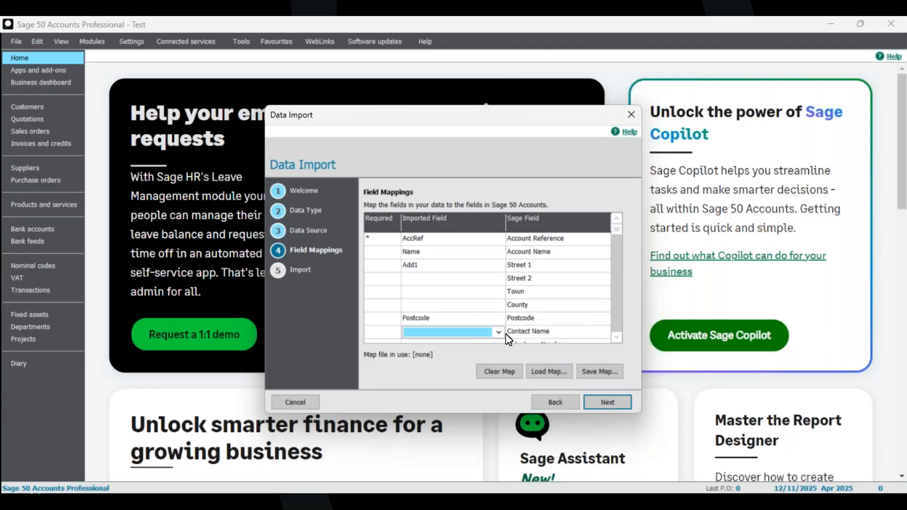
left_click(500, 332)
left_click(472, 362)
left_click(617, 337)
left_click(502, 318)
left_click(499, 319)
scroll(453, 349, "down", 1)
scroll(451, 344, "down", 1)
left_click(437, 354)
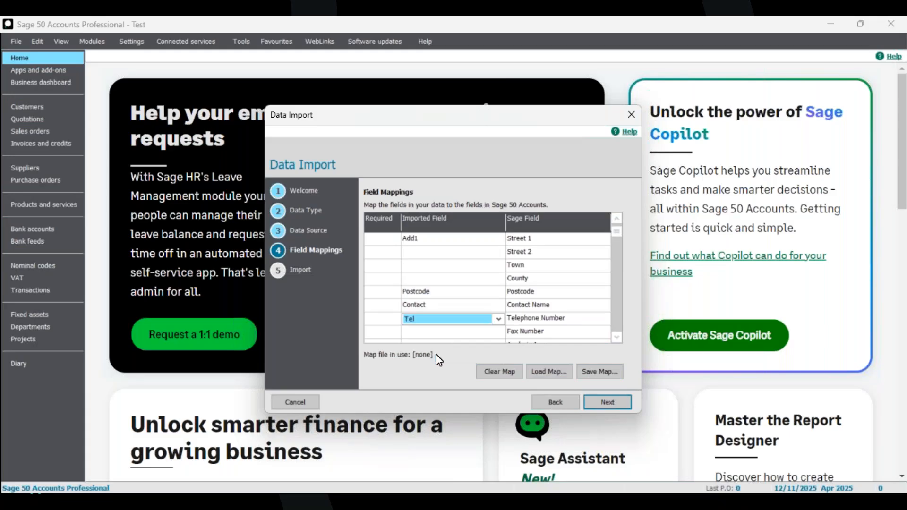
Save the field mappings as a map file named "Customer records Personal" in the company's Customer records import maps folder.
left_click(593, 373)
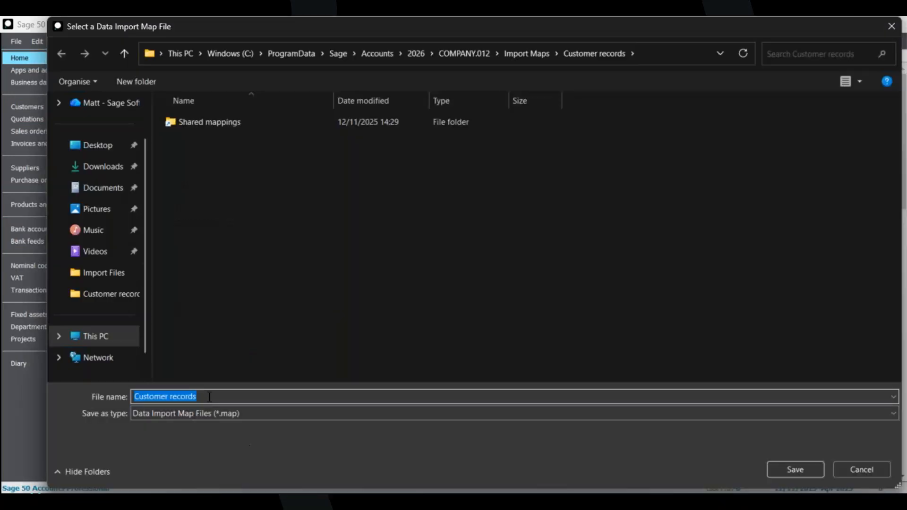
left_click(210, 397)
type("Personal")
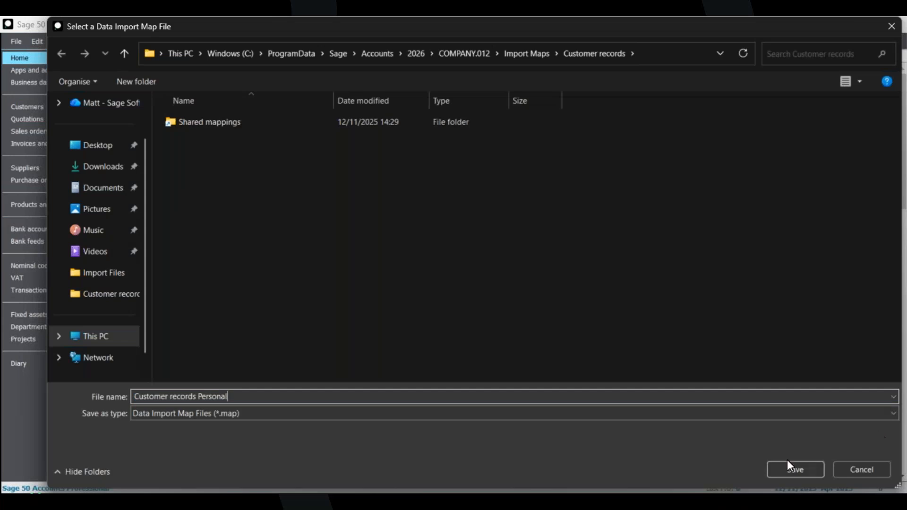
left_click(789, 463)
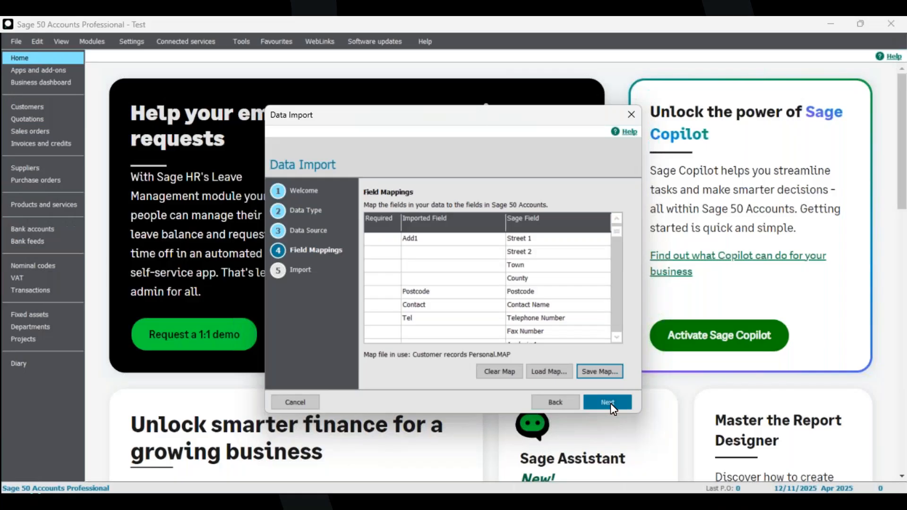
Run the import of the mapped customer records and close the import results.
left_click(608, 402)
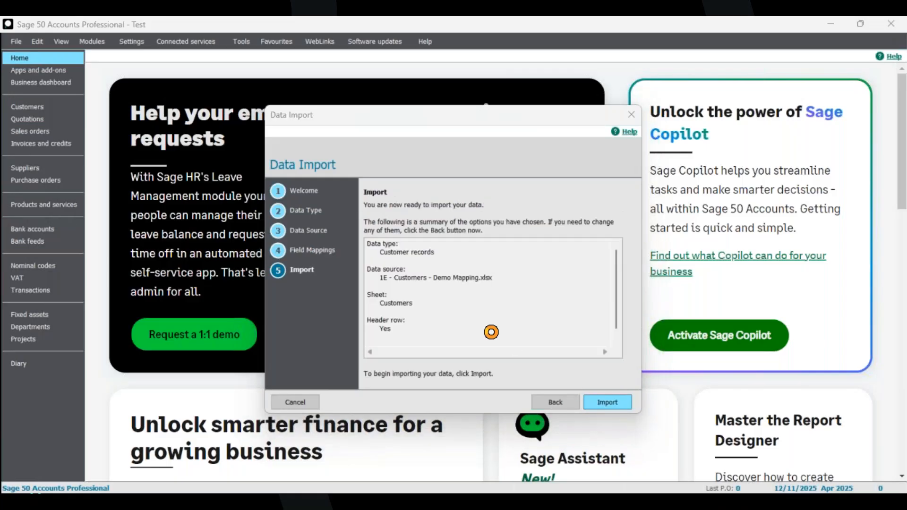
left_click(612, 406)
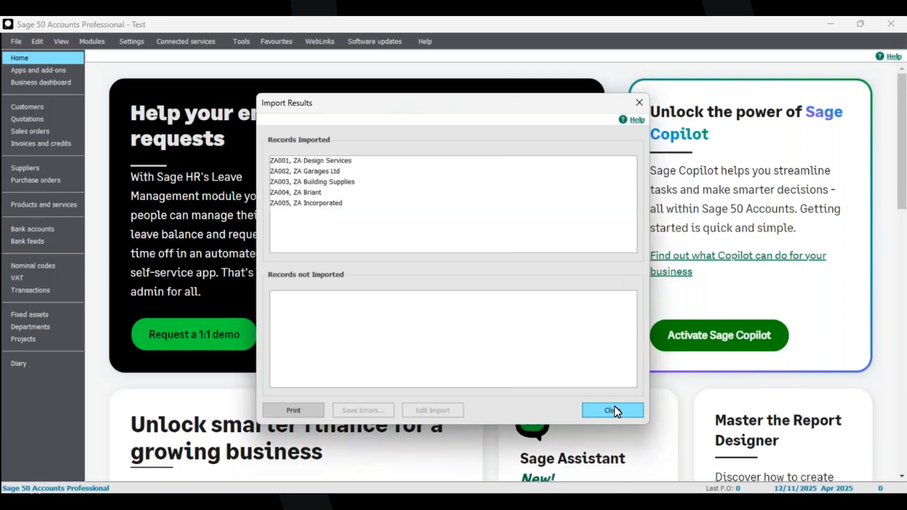
left_click(610, 403)
Start another data import with Customer records as the data type and proceed to the data source.
left_click(17, 42)
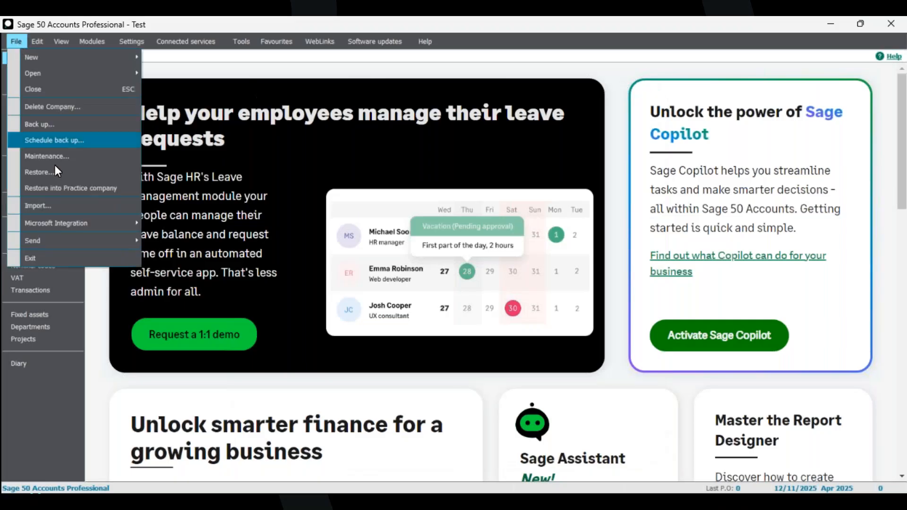
left_click(61, 204)
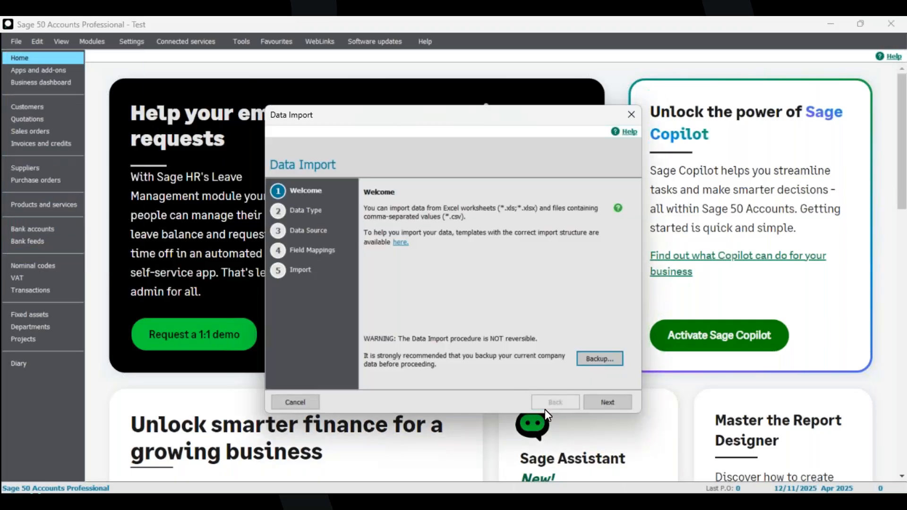
left_click(608, 401)
left_click(405, 241)
left_click(608, 402)
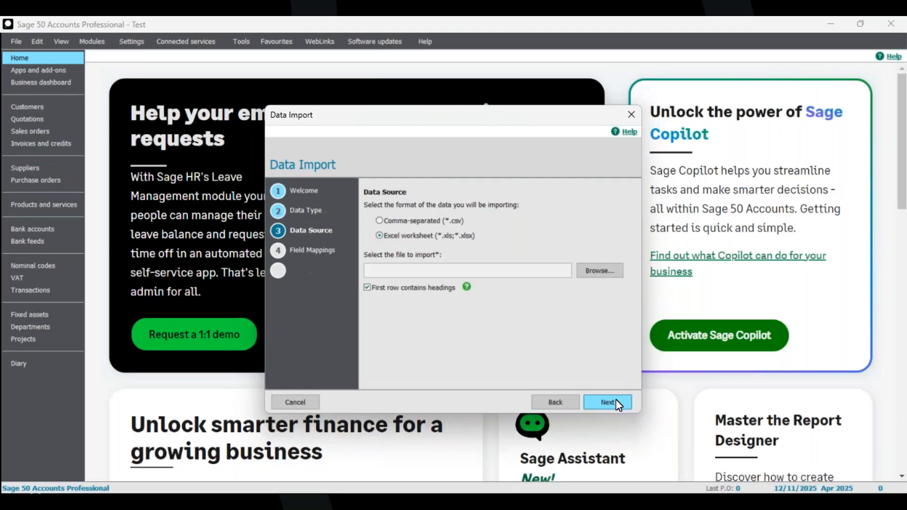
Choose "1E - Customers - Demo Mapping" from the Import Files folder as the data source and proceed to the field mappings.
left_click(591, 273)
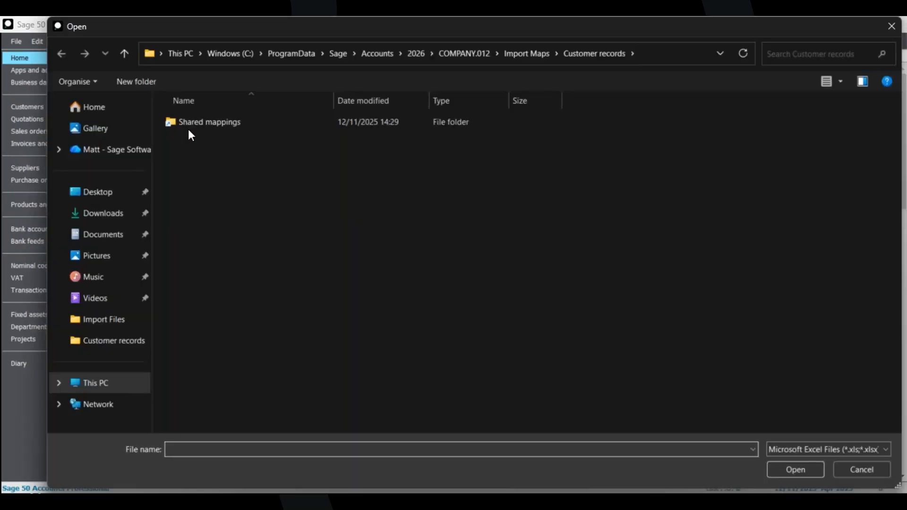
left_click(108, 322)
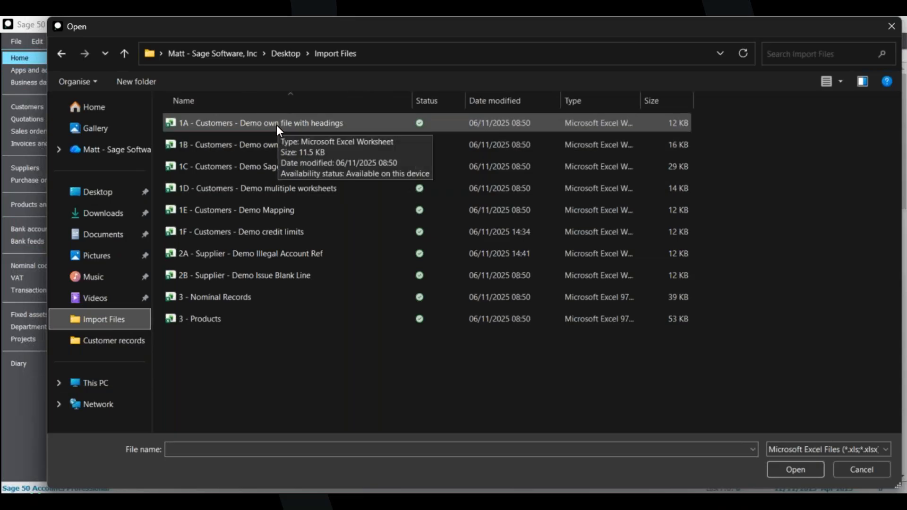
left_click(280, 211)
left_click(807, 470)
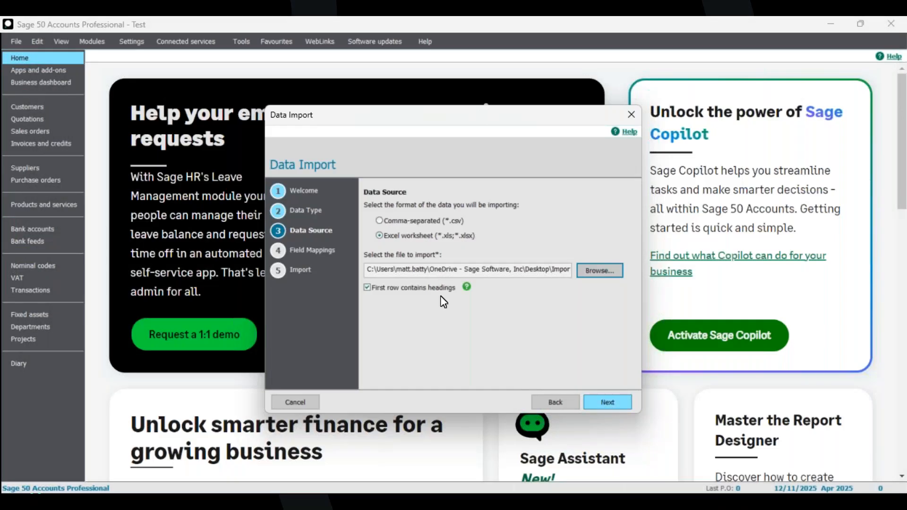
key("Return")
Load "Customer records Personal.MAP" from the company's Customer records import maps folder and review the resulting field mappings.
left_click(547, 373)
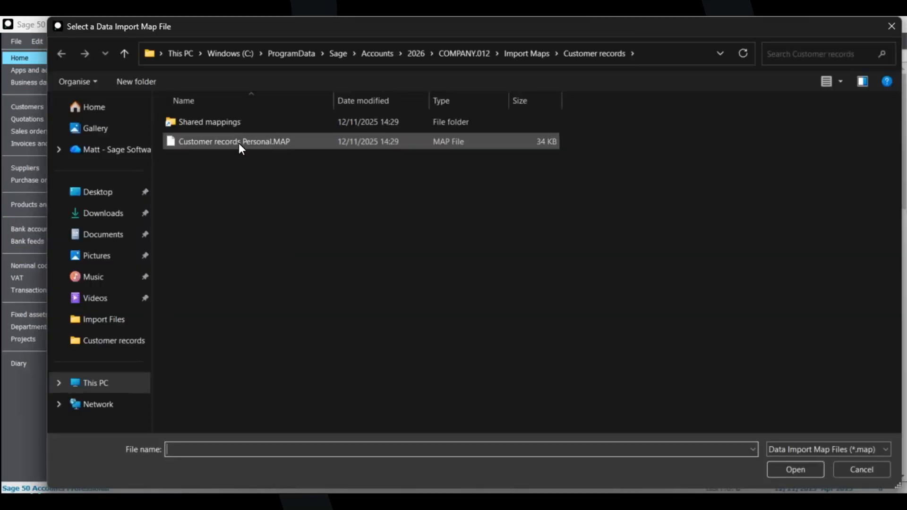
left_click(239, 143)
left_click(797, 470)
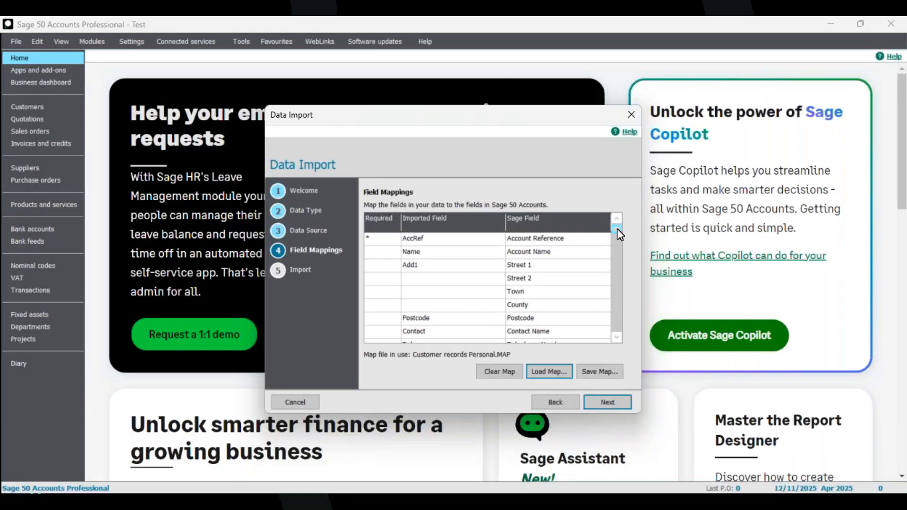
left_click(617, 337)
left_click(617, 337)
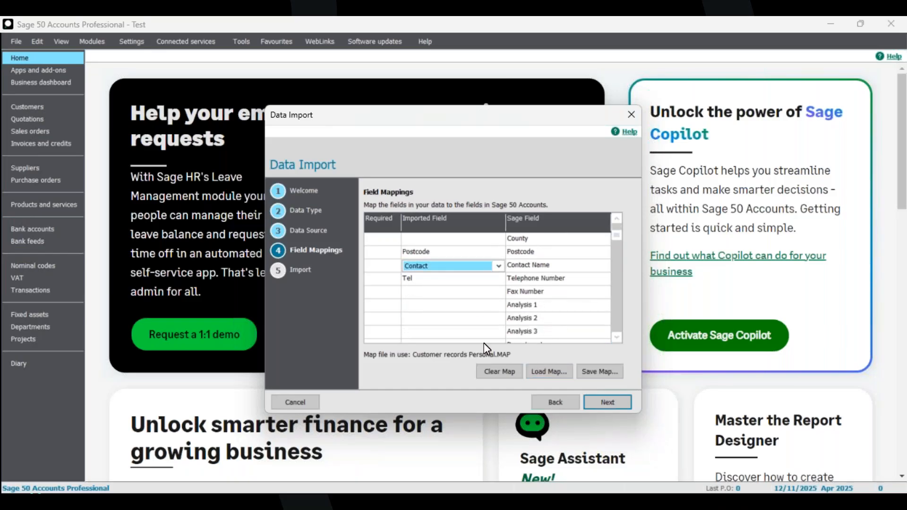
scroll(476, 330, "up", 3)
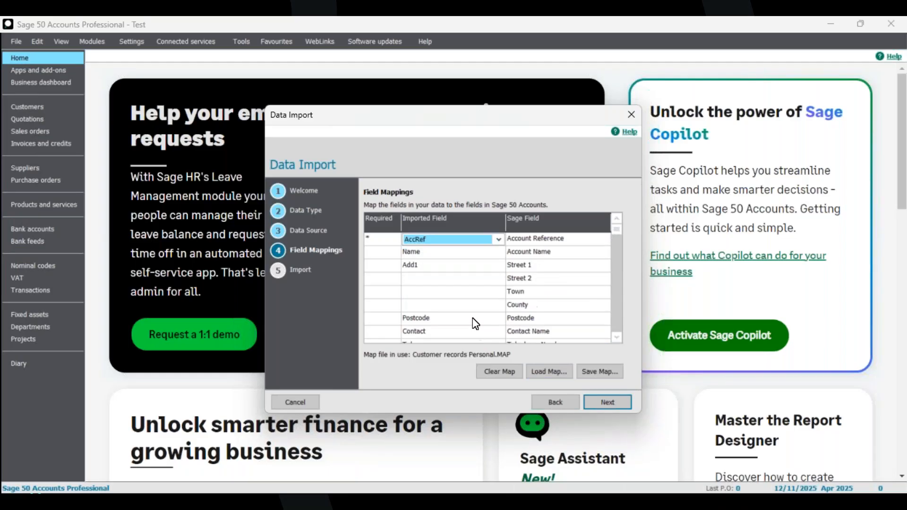
scroll(475, 324, "down", 1)
Load the "Customer records Personal.MAP" map file from the Downloads folder instead.
left_click(555, 373)
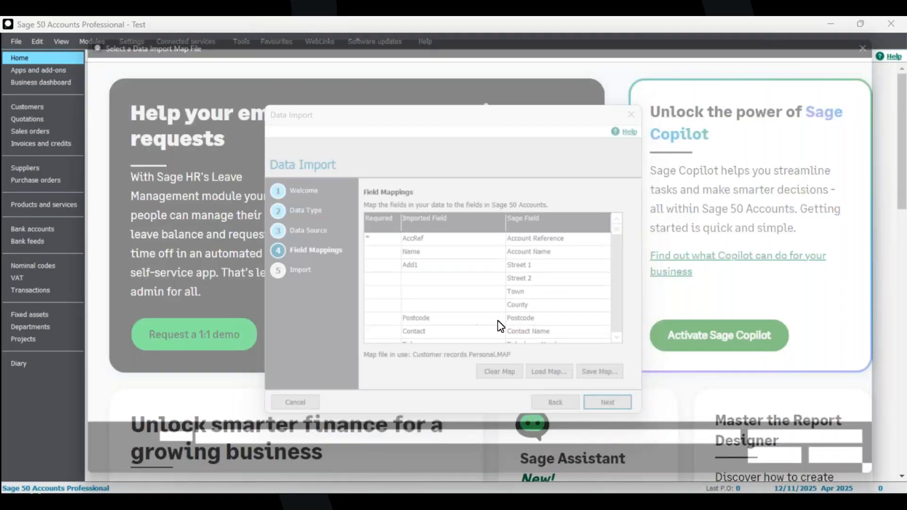
left_click(101, 193)
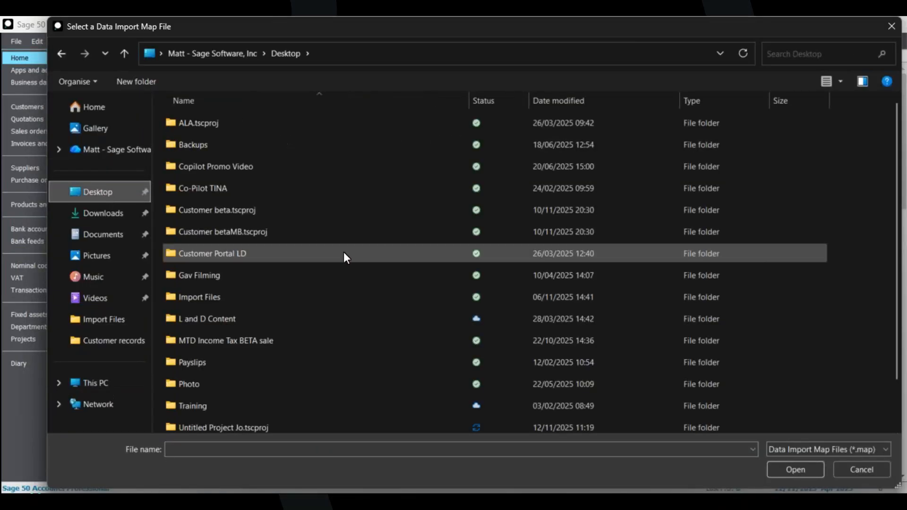
scroll(344, 251, "down", 1)
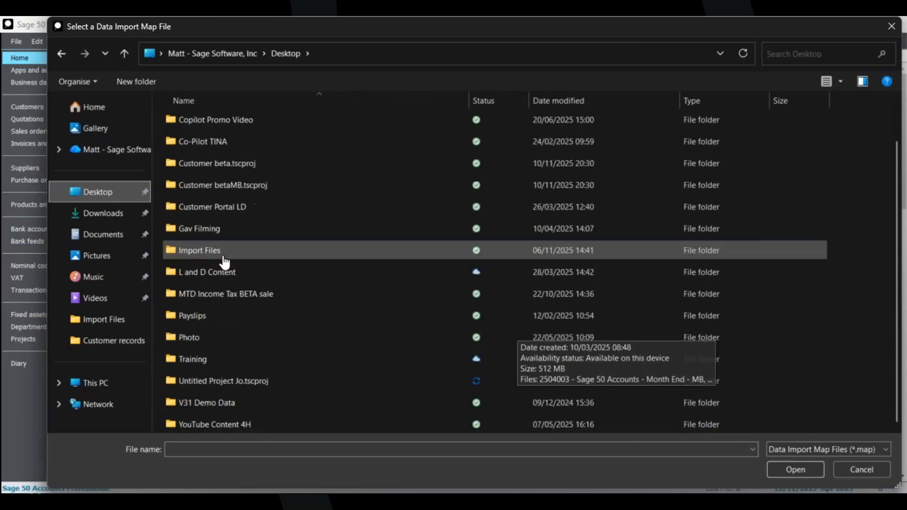
left_click(107, 213)
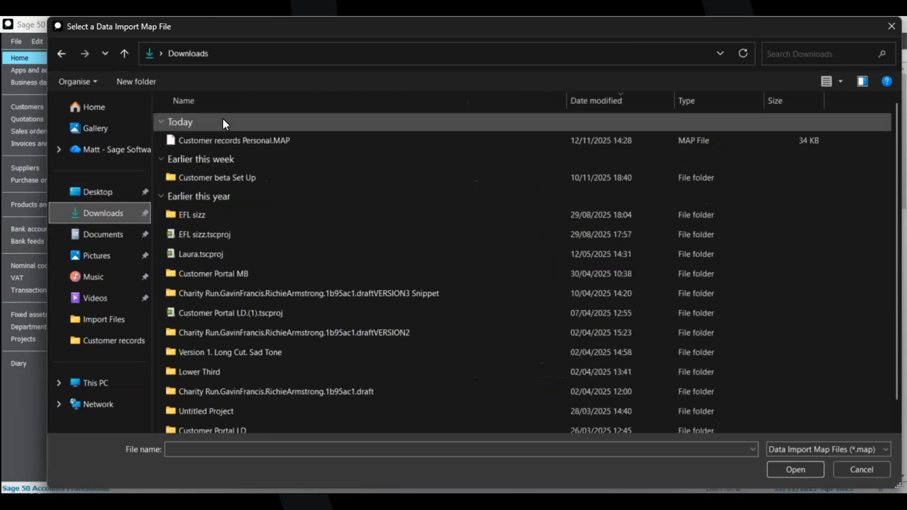
left_click(228, 143)
left_click(793, 470)
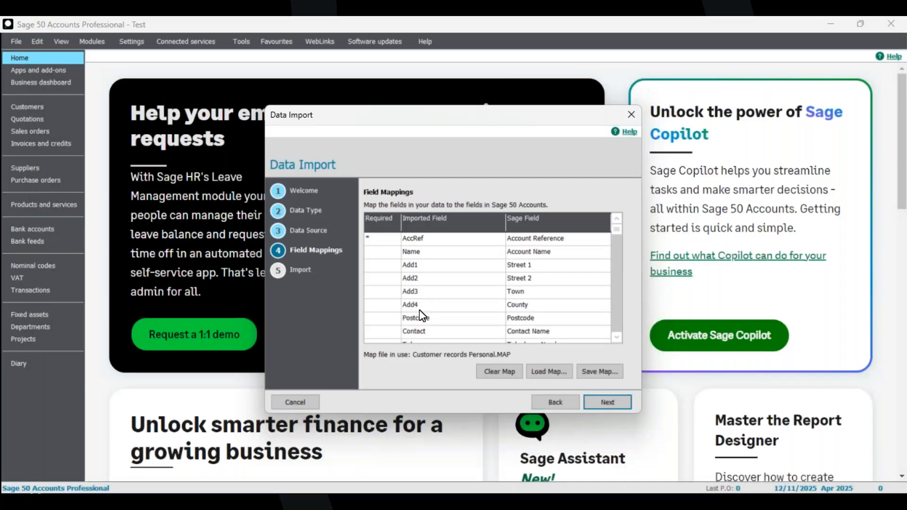
Change the data source to "1A - Customers - Demo own file with headings" and return to the field mappings.
left_click(562, 403)
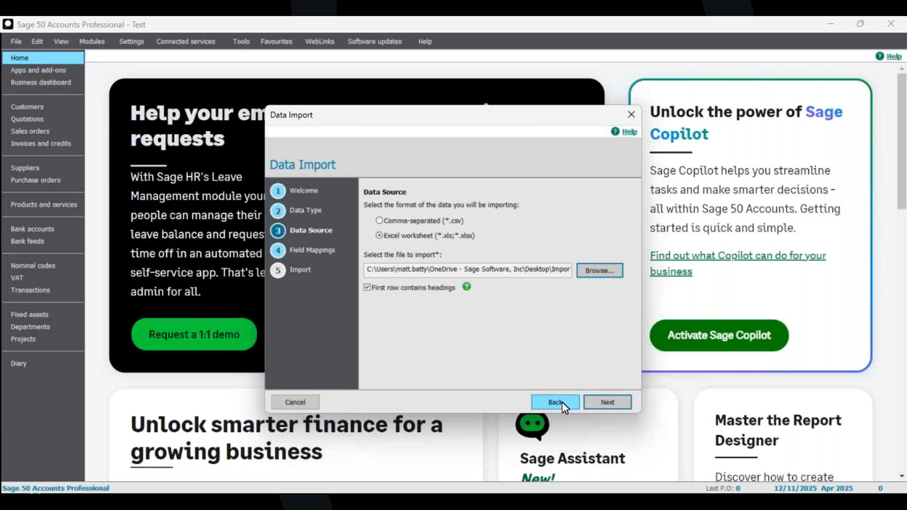
left_click(591, 271)
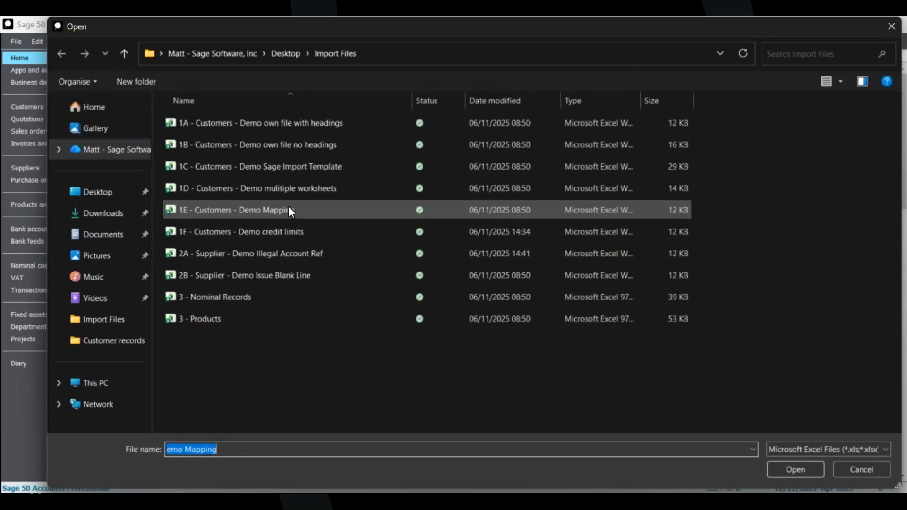
left_click(268, 125)
left_click(793, 470)
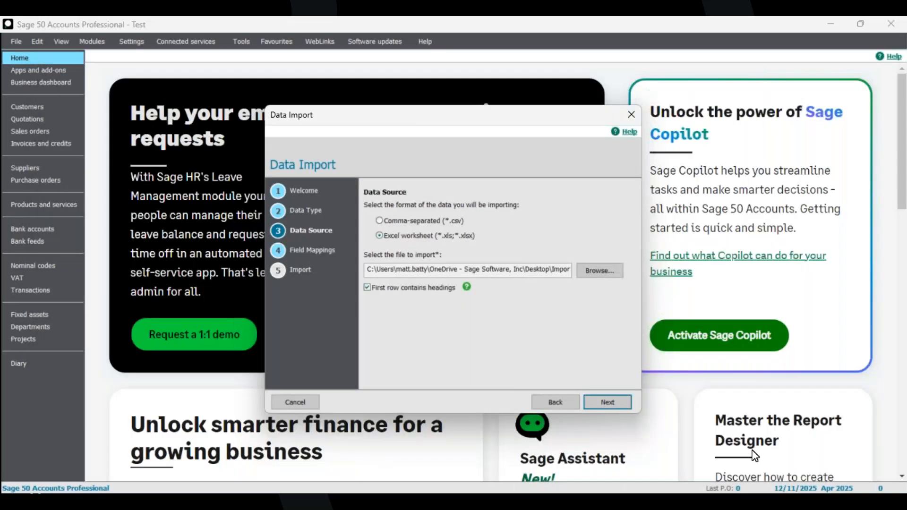
left_click(604, 403)
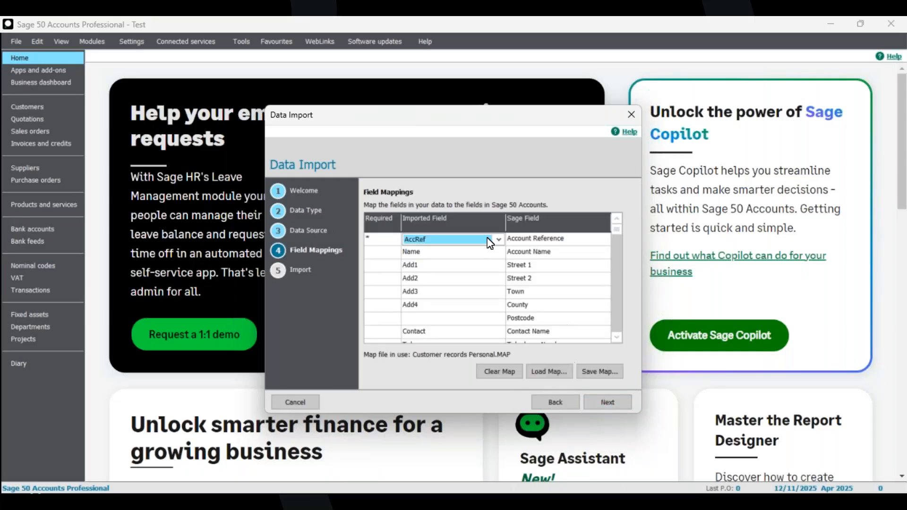
Clear the map, reload "Customer records Personal.MAP" from the Downloads folder and exit the data import without importing.
left_click(499, 371)
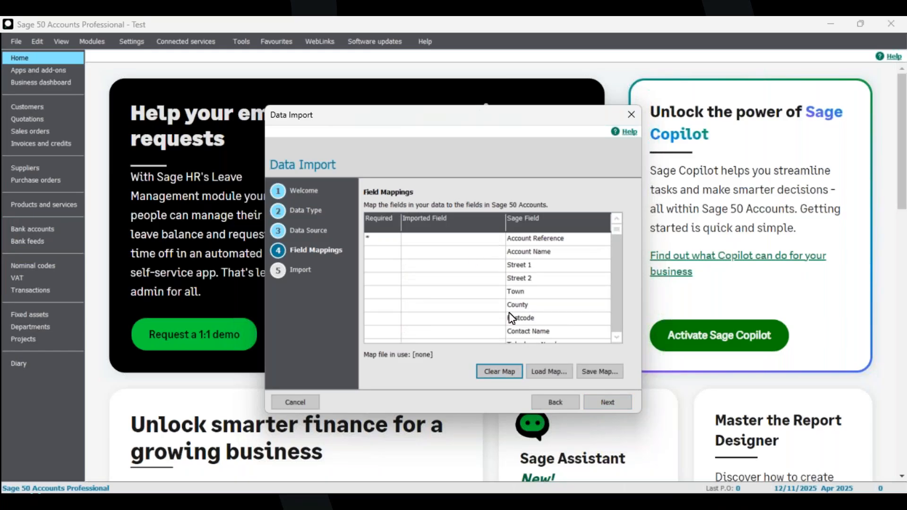
left_click(548, 372)
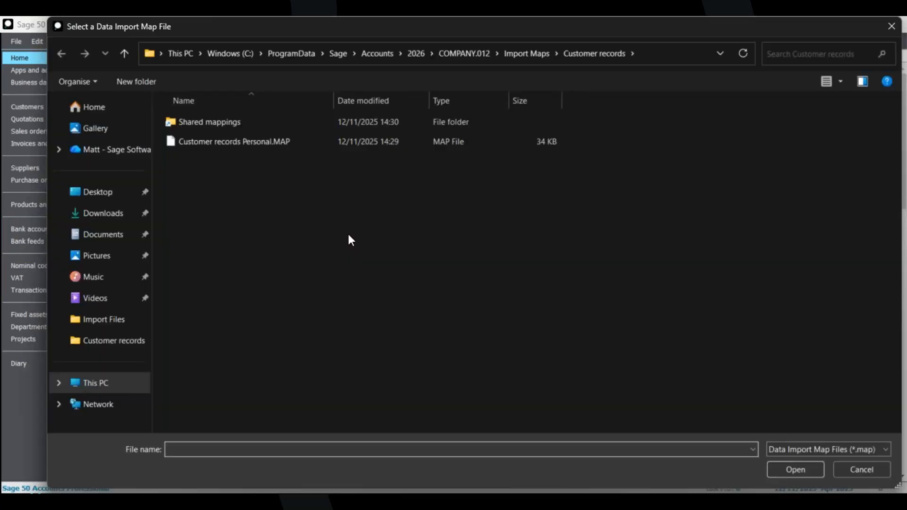
left_click(96, 194)
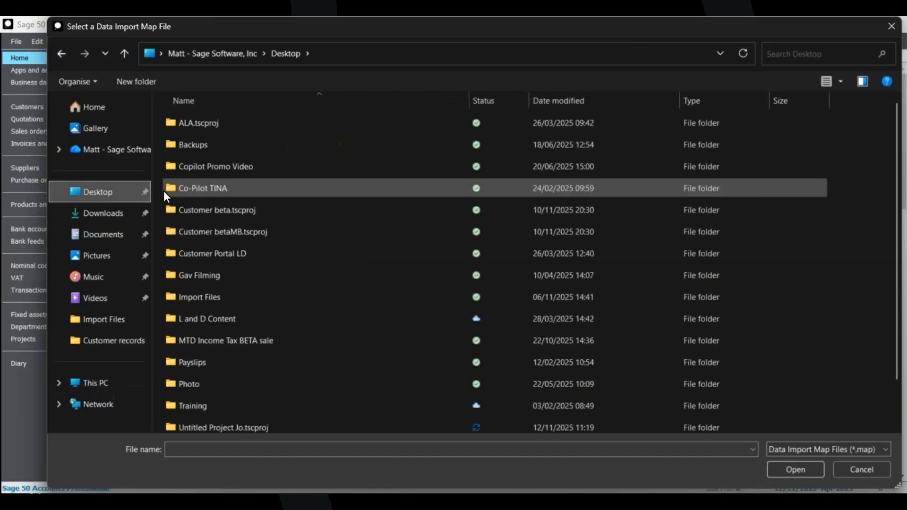
left_click(112, 214)
left_click(186, 139)
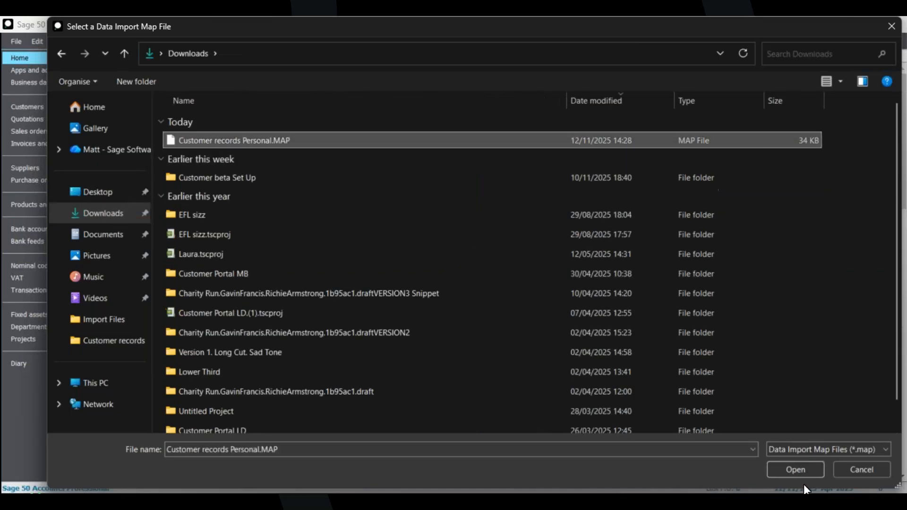
left_click(796, 470)
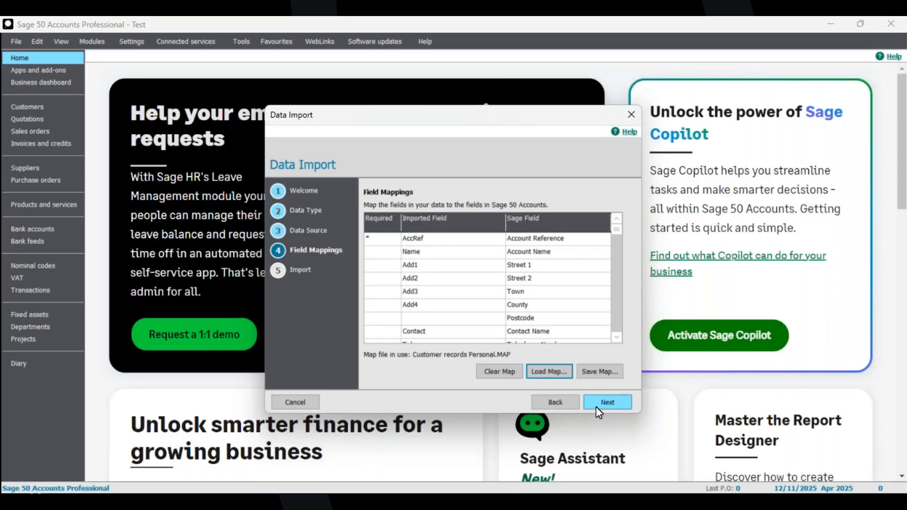
left_click(631, 116)
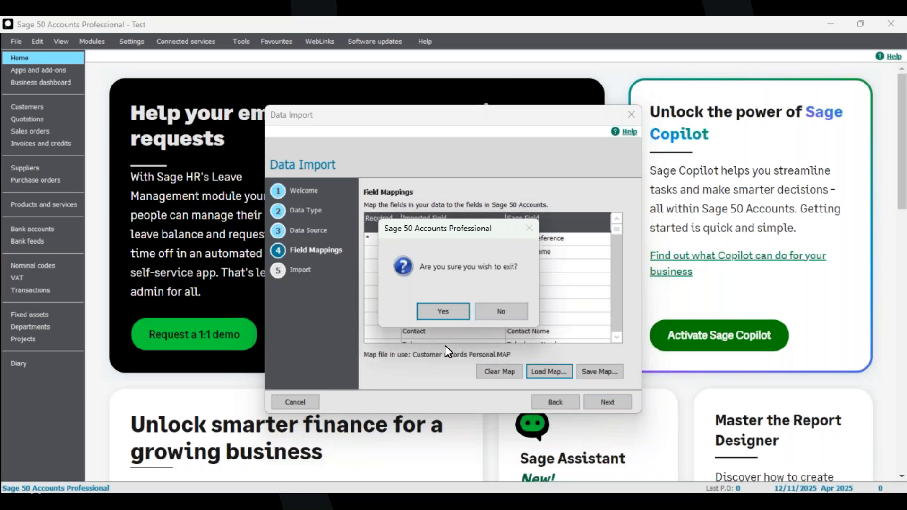
left_click(452, 312)
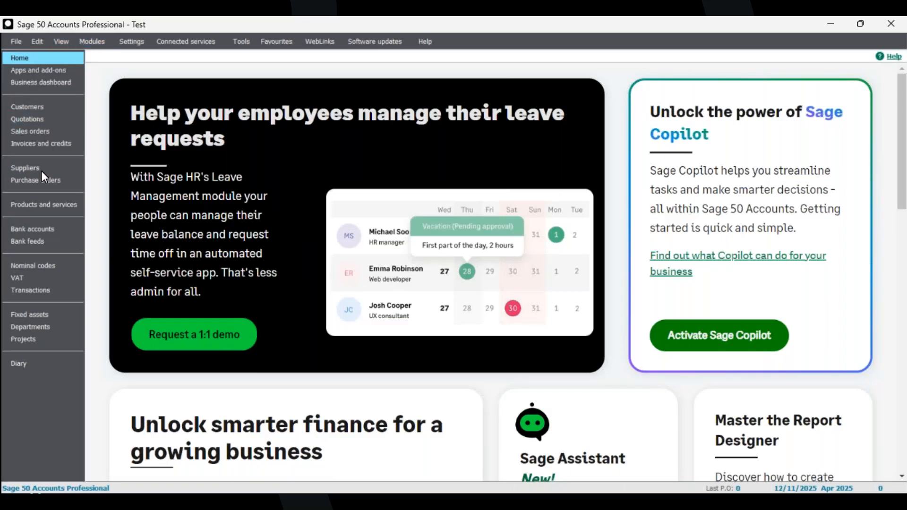
Open the Customers list, select all visible records with no credit limit from A1D001 to PIC001, and clear the selection.
left_click(38, 106)
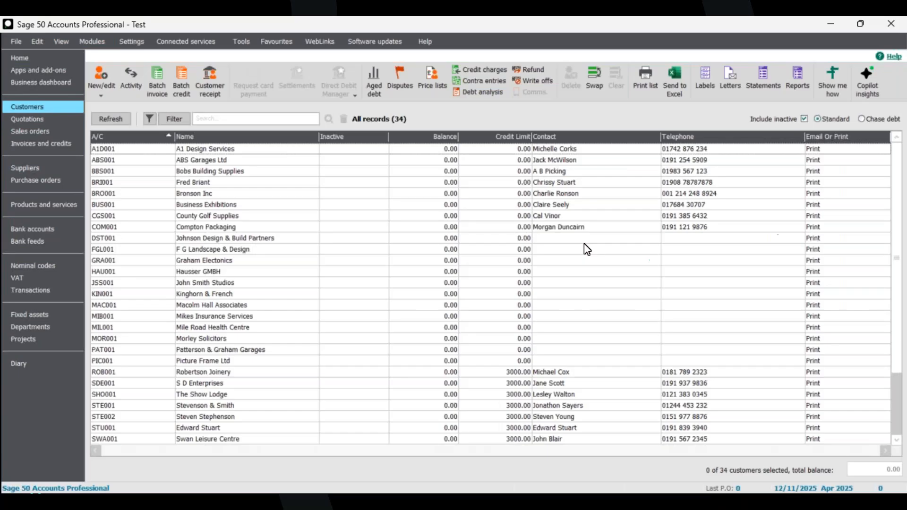
left_click(518, 149)
left_click(523, 360)
left_click(521, 161)
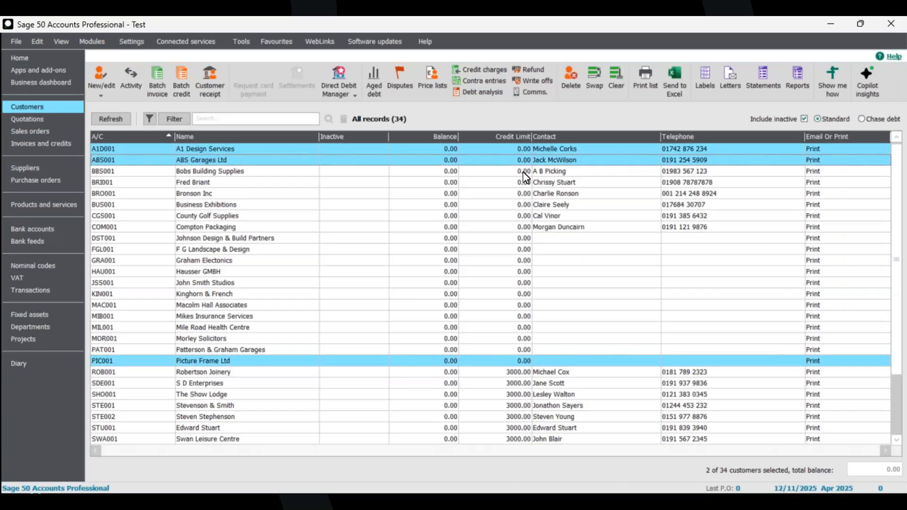
left_click_drag(526, 350, 516, 142)
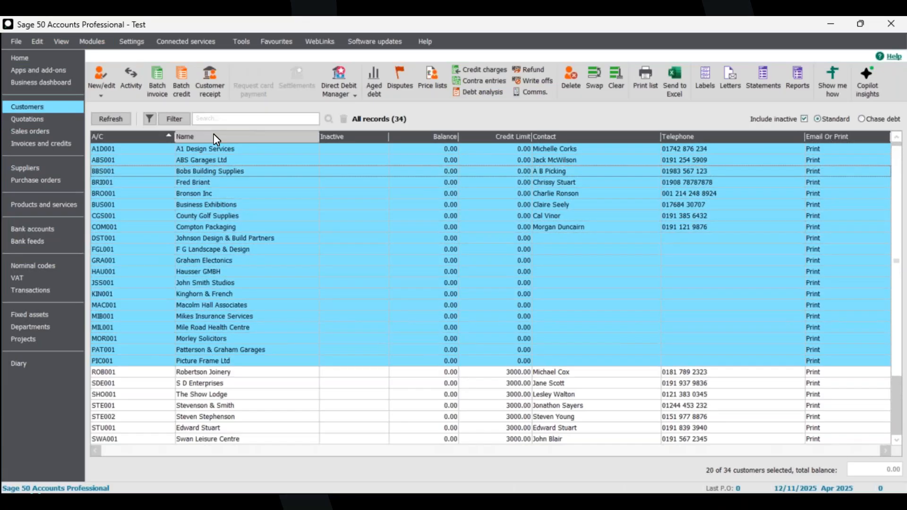
left_click(616, 80)
left_click(594, 80)
left_click(622, 89)
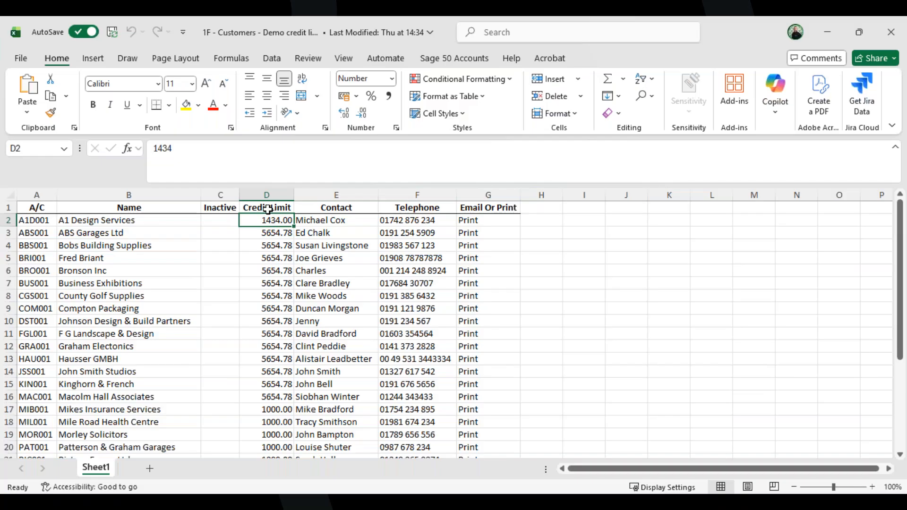
In the Excel workbook "1F - Customers - Demo credit limits", set A1 Design Services' credit limit to 1431, save and close it.
scroll(268, 209, "down", 6)
scroll(280, 270, "up", 5)
scroll(280, 270, "up", 1)
double_click(279, 221)
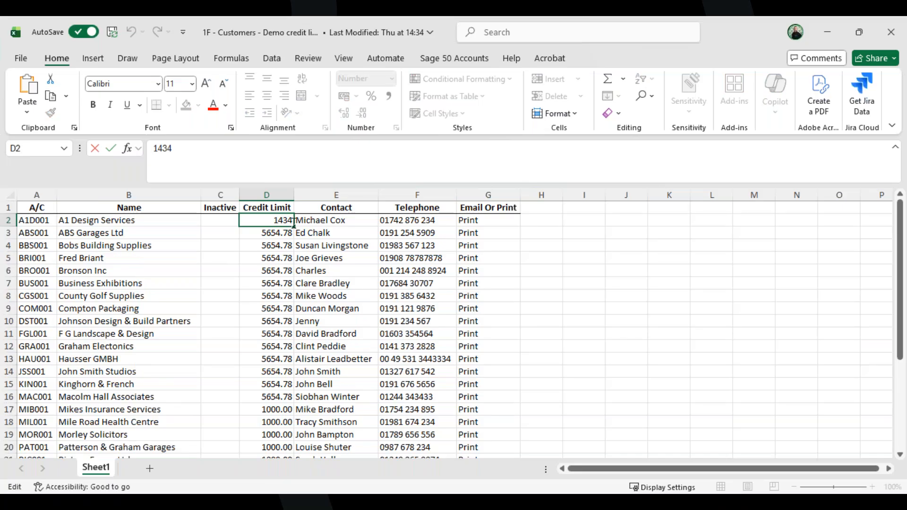
key("BackSpace")
type("1")
left_click(529, 232)
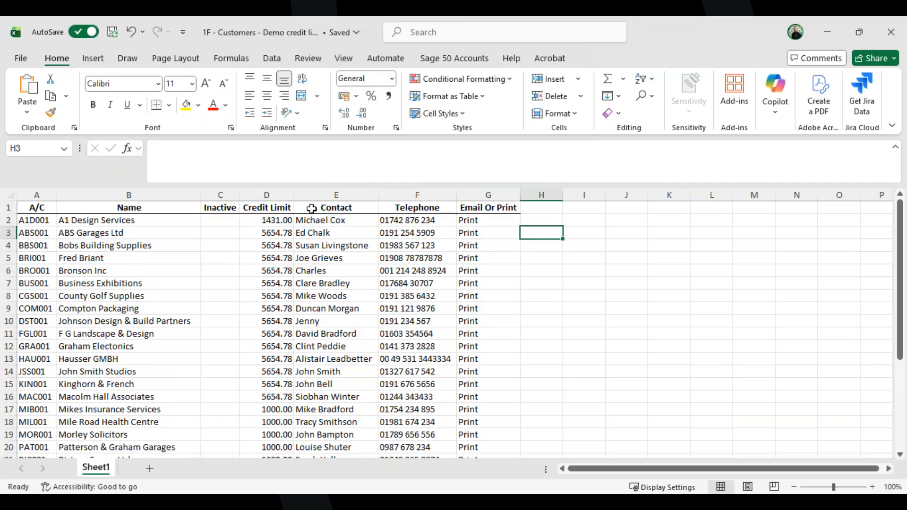
left_click(114, 33)
left_click(893, 32)
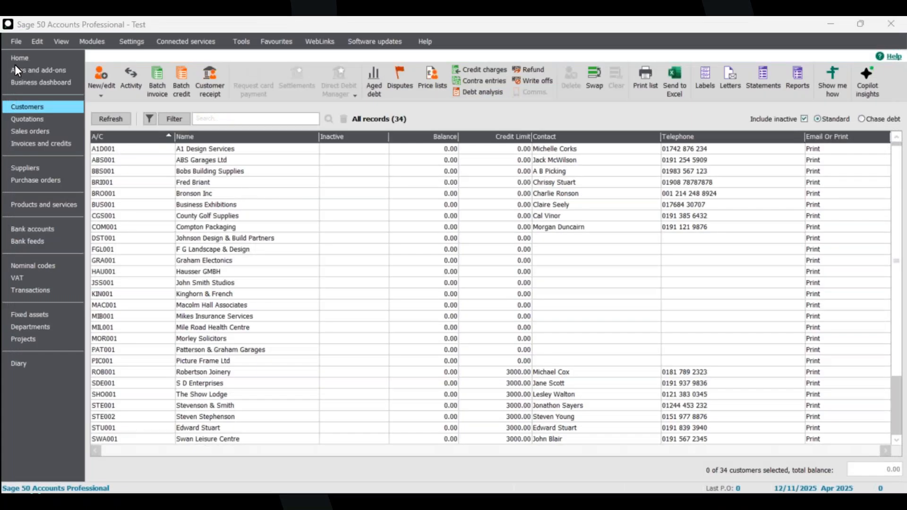
Start a new data import in Sage 50 Accounts, accepting closure of other windows, and choose Customer records as the data type.
left_click(16, 42)
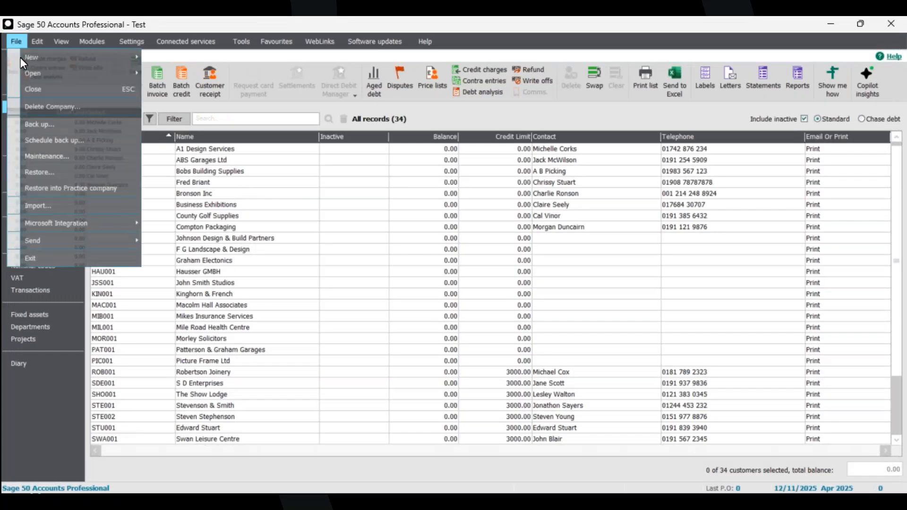
left_click(66, 206)
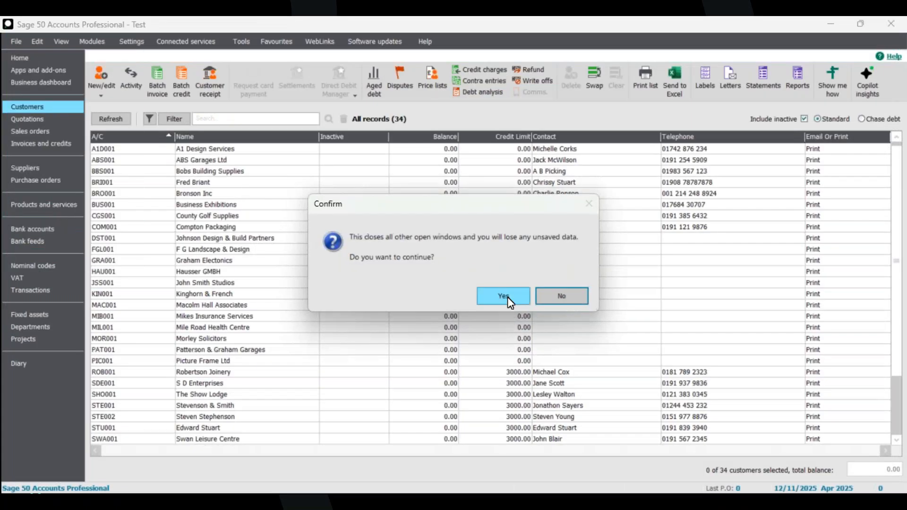
left_click(504, 296)
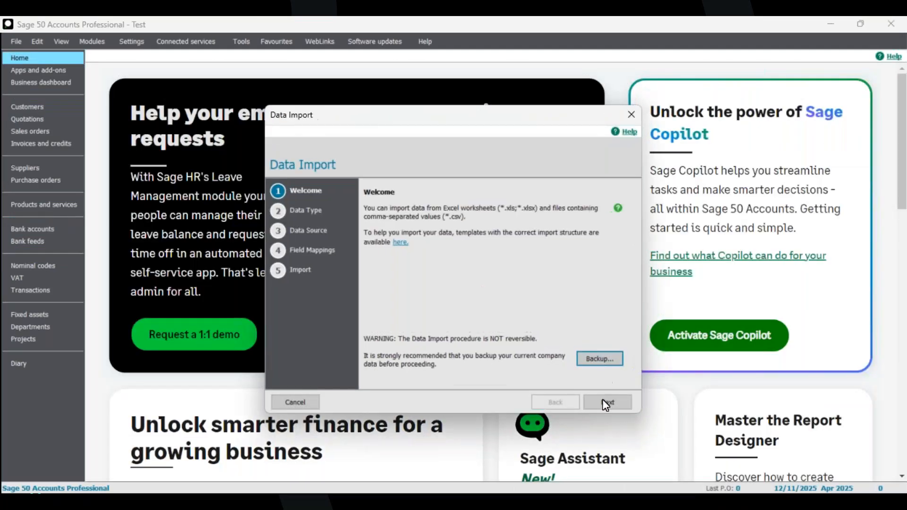
left_click(605, 401)
left_click(409, 242)
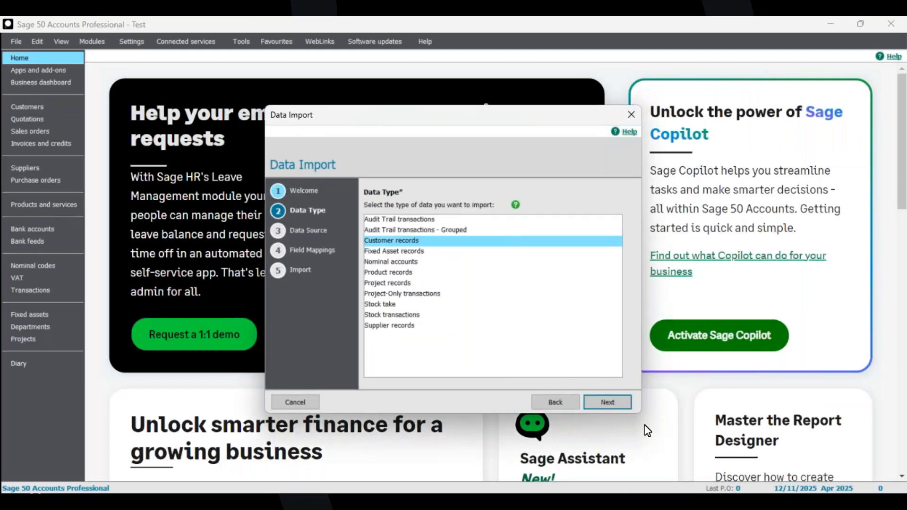
Set the data source to the Excel worksheet "1F - Customers - Demo credit limits" from the Import Files folder and proceed to the field mappings.
left_click(607, 402)
left_click(453, 237)
left_click(601, 271)
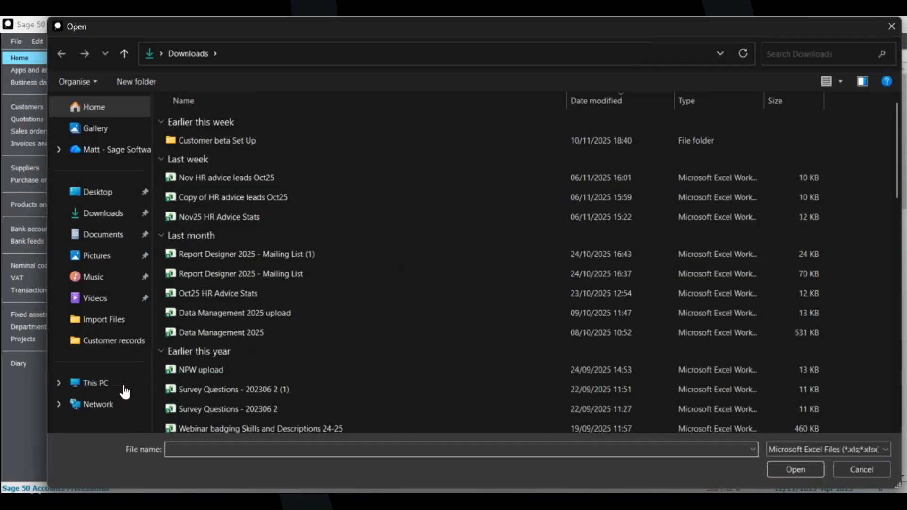
left_click(106, 319)
left_click(286, 237)
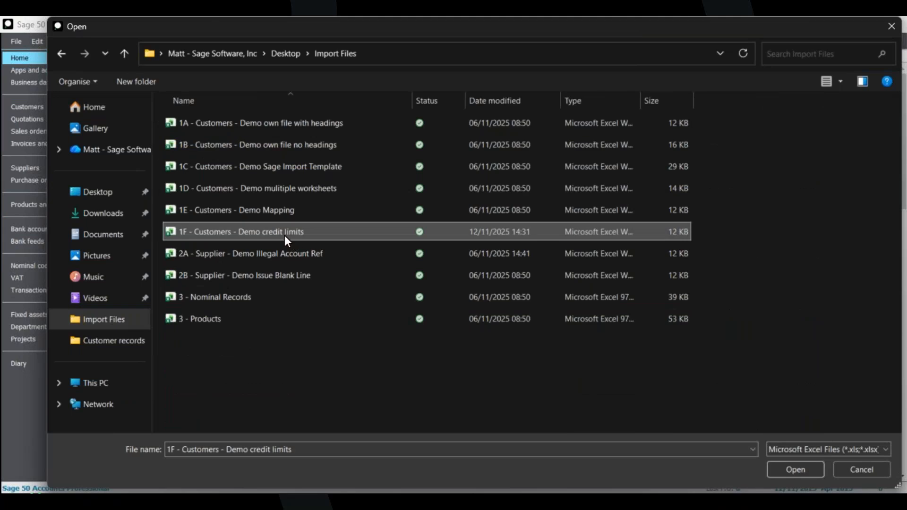
left_click(795, 470)
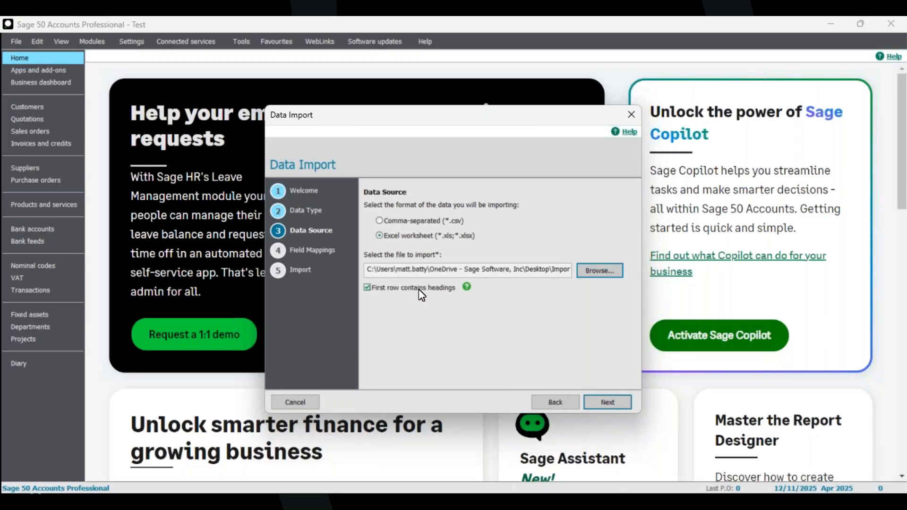
key("Return")
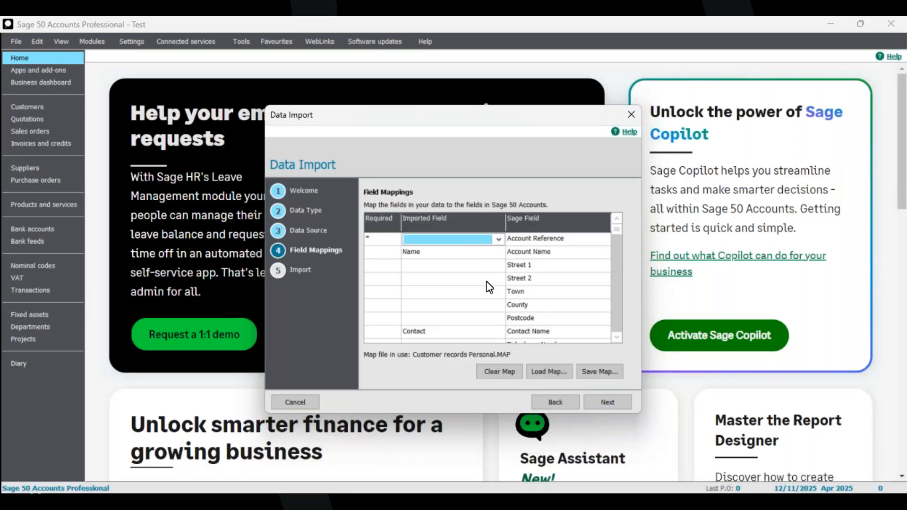
Map the imported A/C column to Account Reference within the loaded personal map and look through the other mappings.
left_click(497, 240)
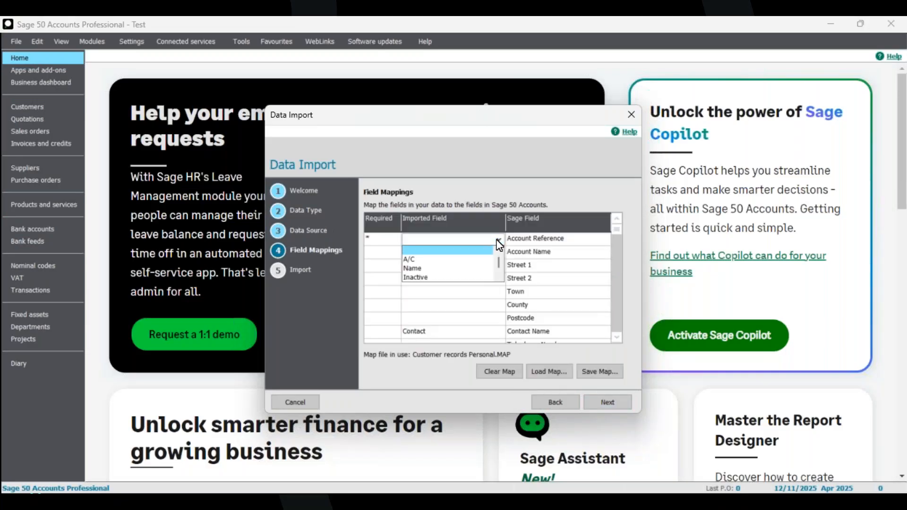
left_click(453, 260)
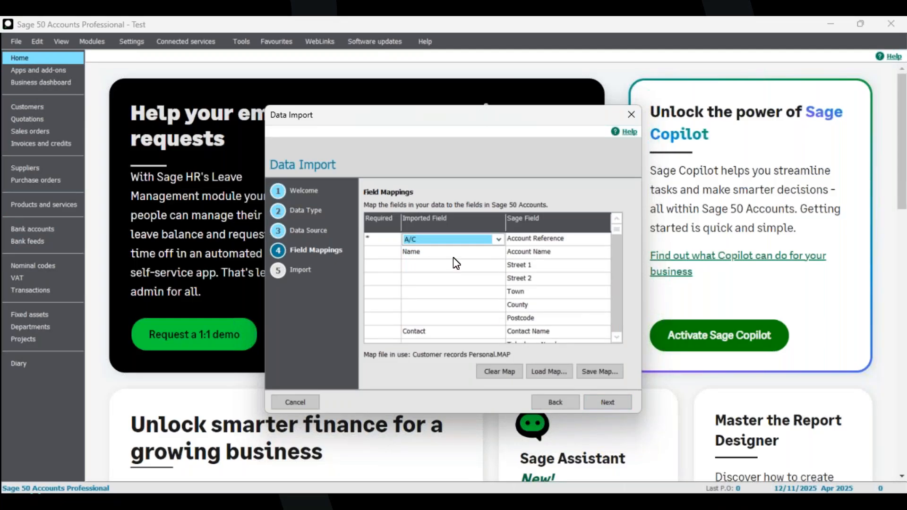
left_click(616, 337)
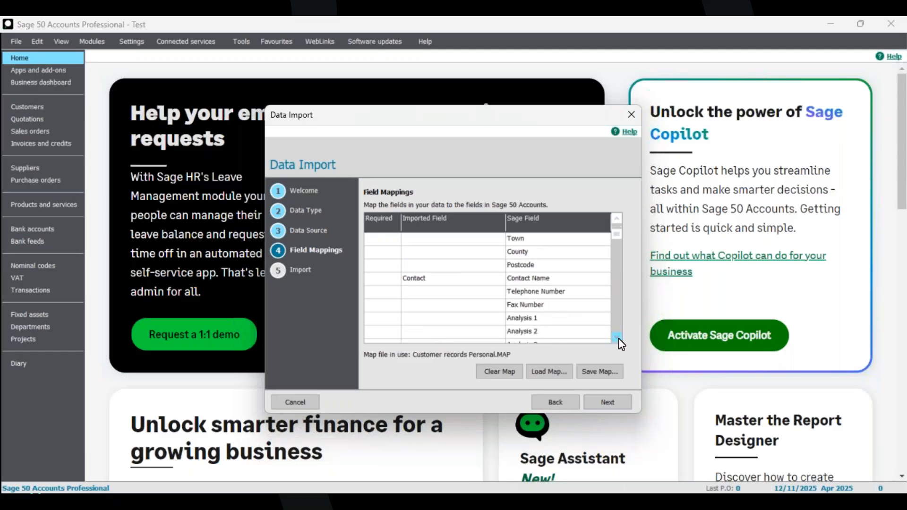
left_click(619, 338)
left_click(617, 220)
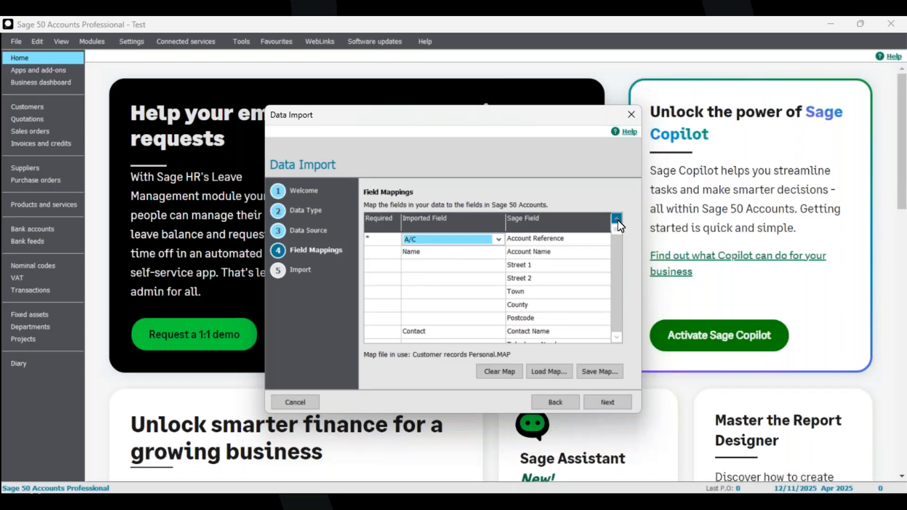
Clear the map in use and map the imported A/C column to Account Reference.
left_click(499, 371)
left_click(499, 239)
left_click(498, 239)
left_click(472, 259)
Map the imported Credit Limit column to the Sage Credit Limit field and check the Account Reference mapping.
left_click(616, 338)
left_click(616, 338)
left_click(616, 338)
left_click(616, 337)
left_click(617, 338)
left_click(468, 299)
left_click(469, 299)
scroll(454, 314, "down", 5)
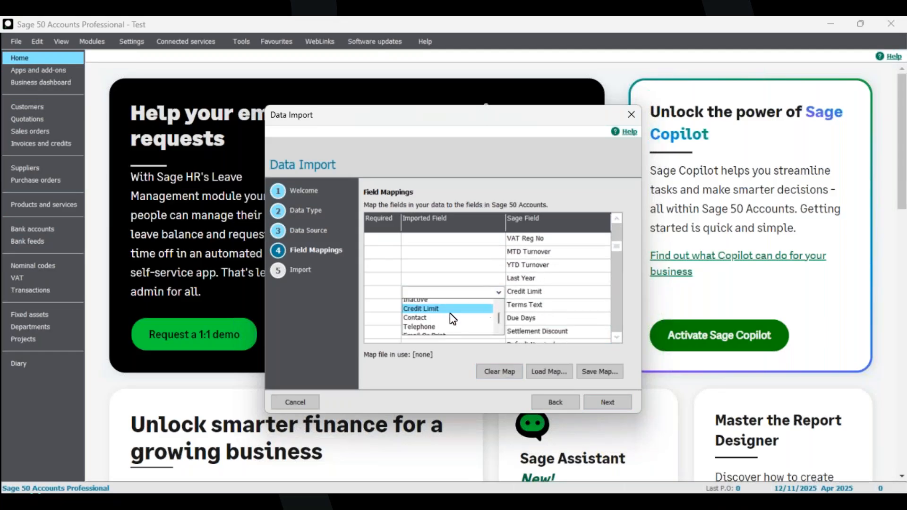
left_click(447, 303)
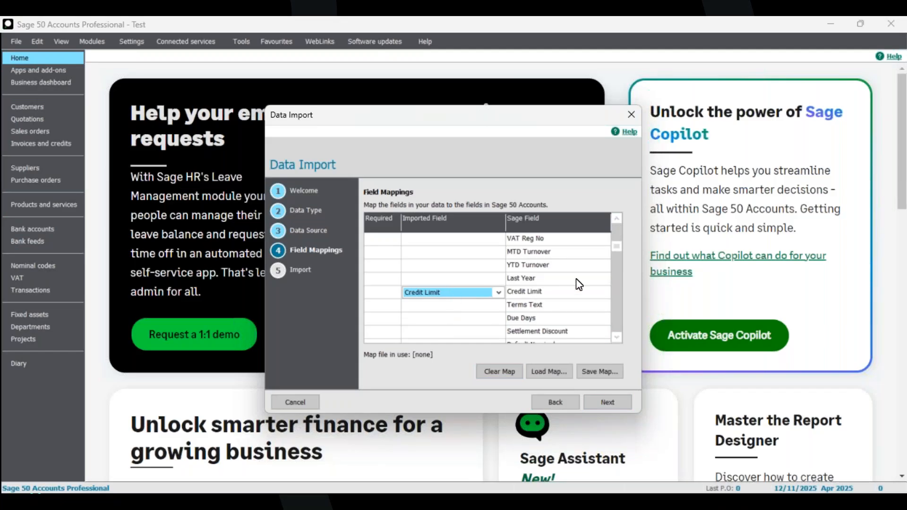
left_click_drag(617, 247, 619, 216)
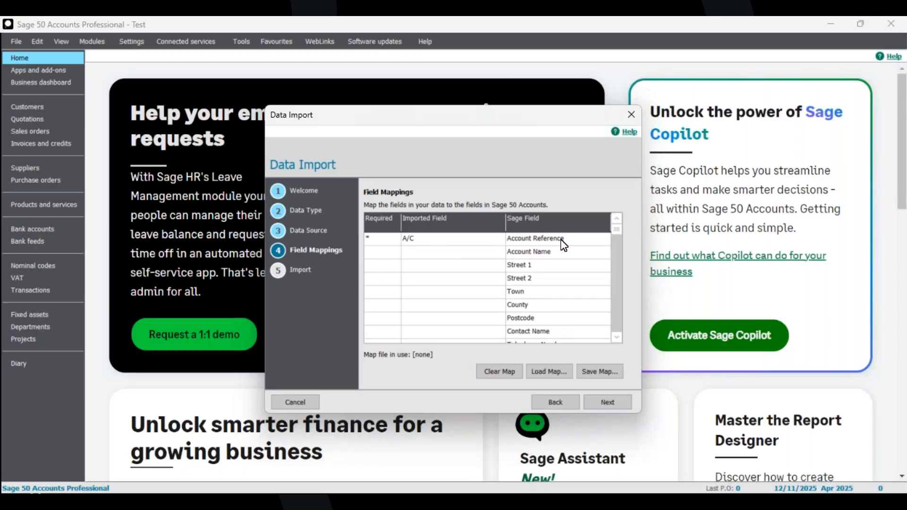
Run the import of the customer credit limits and close the import results.
left_click(601, 400)
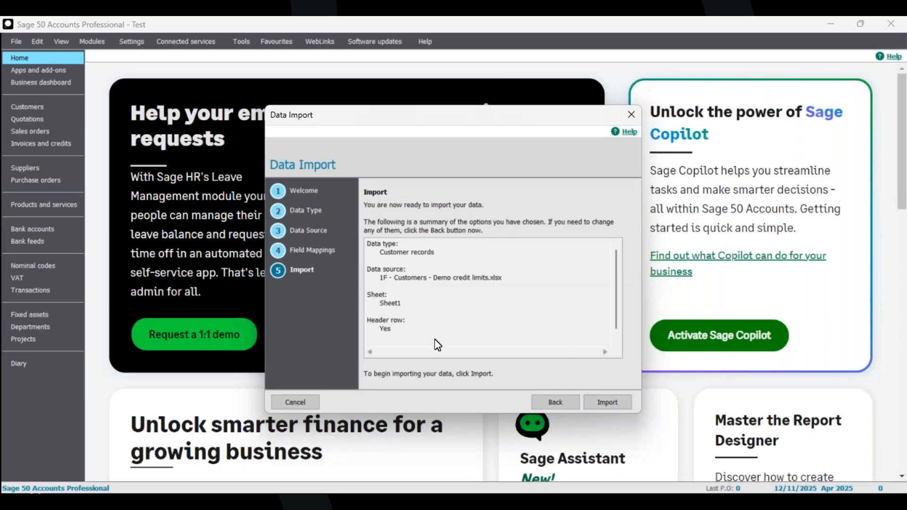
left_click(597, 397)
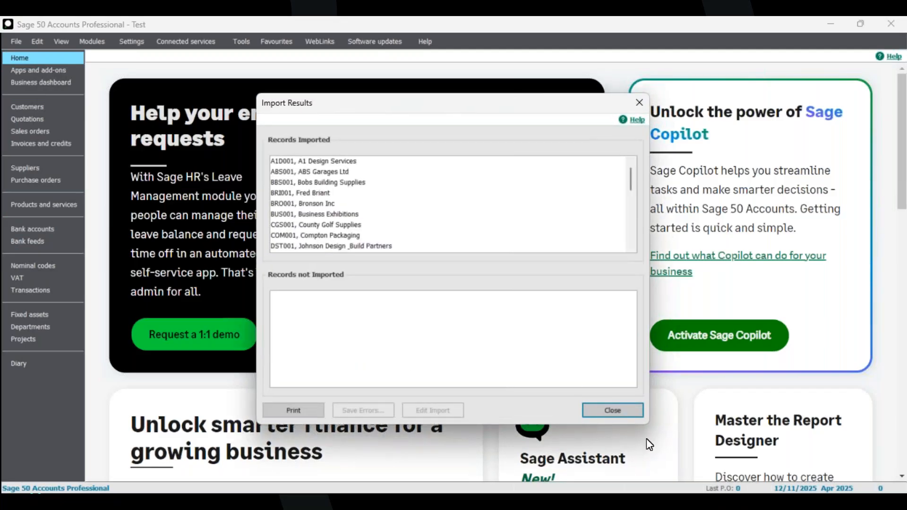
left_click(610, 408)
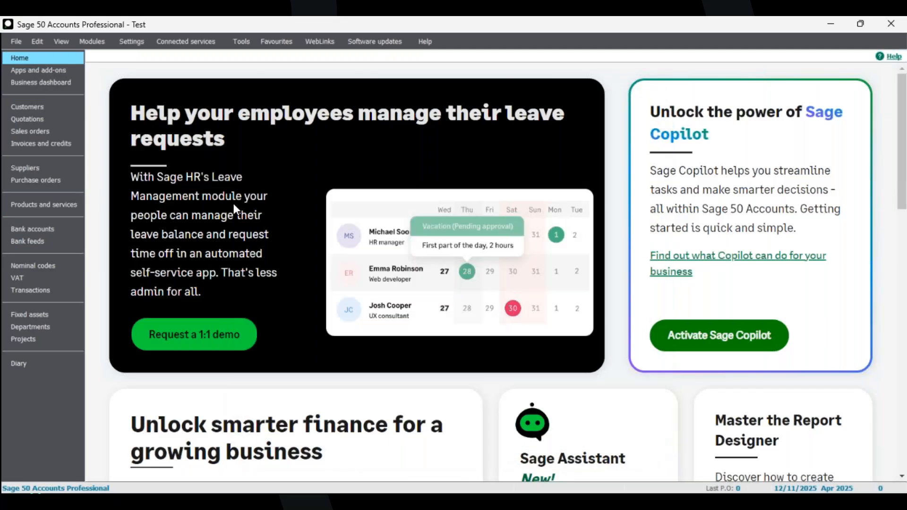
Check the credit limits in the Customers list and the Credit Control details of the A1 Design Services record.
left_click(33, 106)
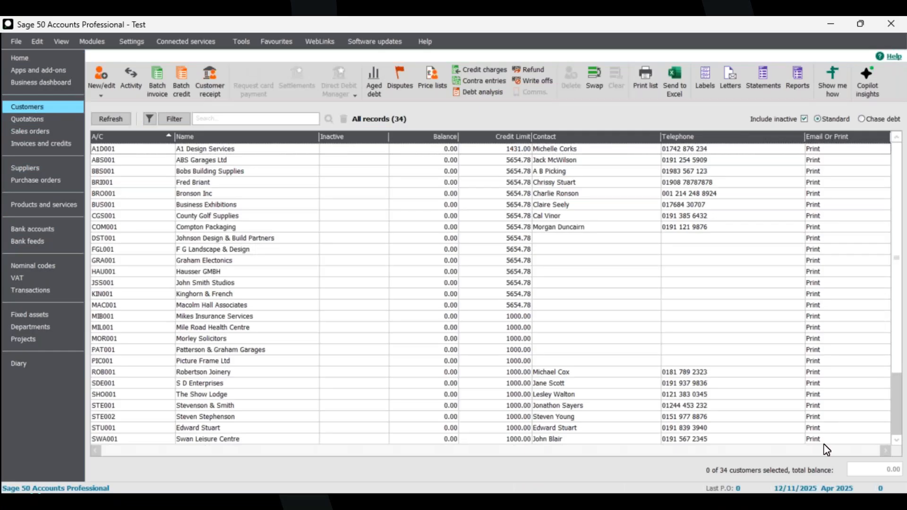
left_click(504, 151)
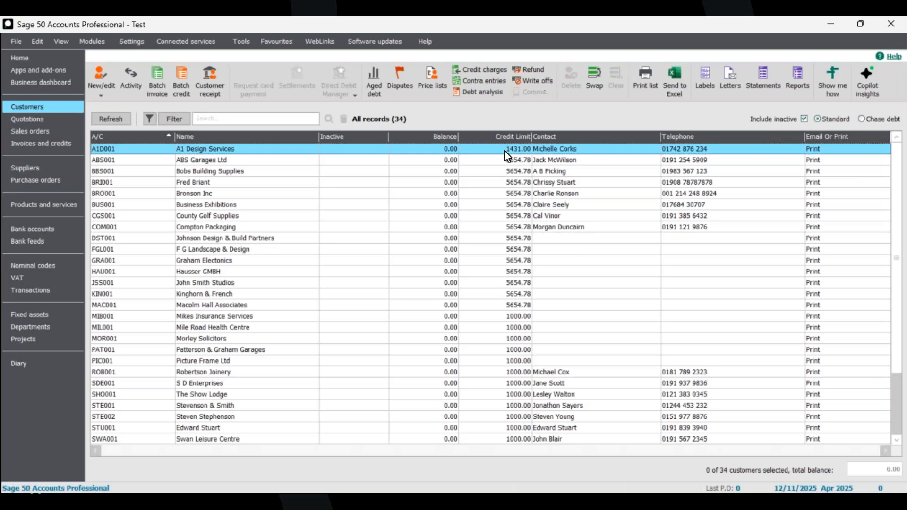
double_click(504, 150)
left_click(124, 129)
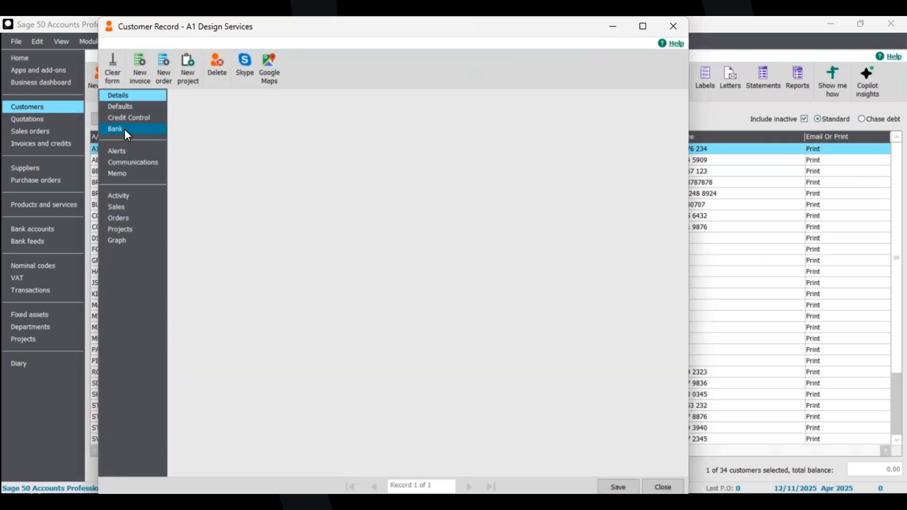
left_click(129, 119)
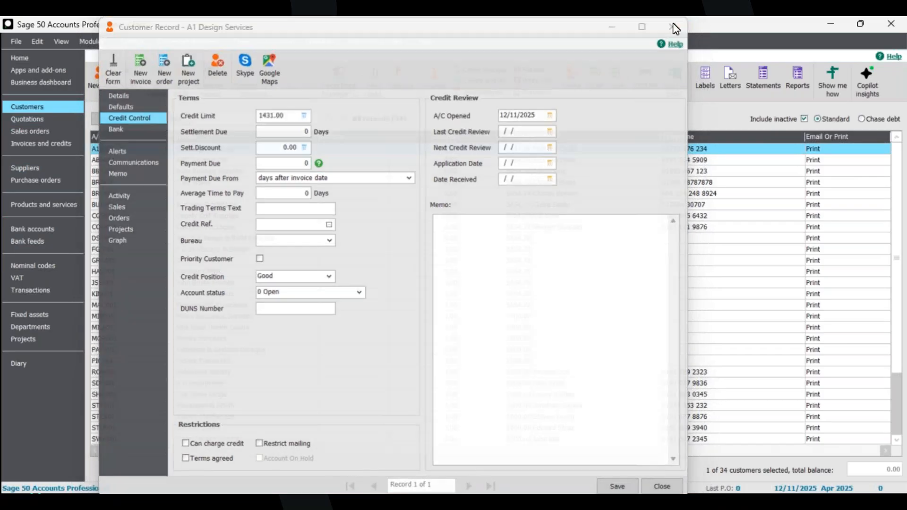
left_click(673, 25)
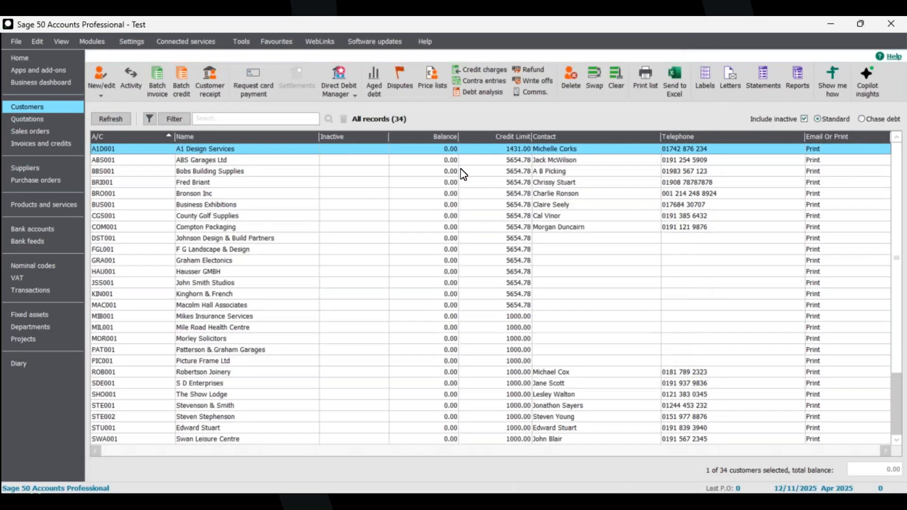
Deselect the A1 Design Services record and close the reopened "1F - Customers - Demo credit limits" workbook.
left_click(465, 150)
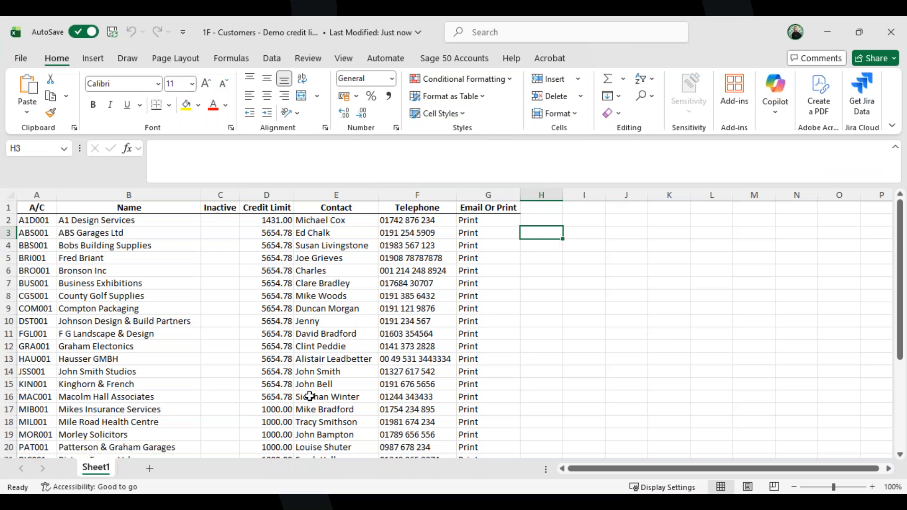
left_click(891, 32)
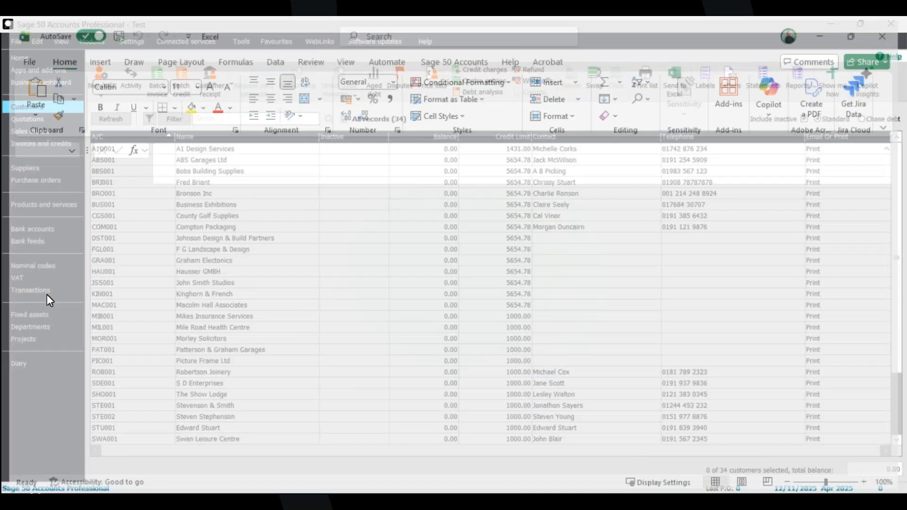
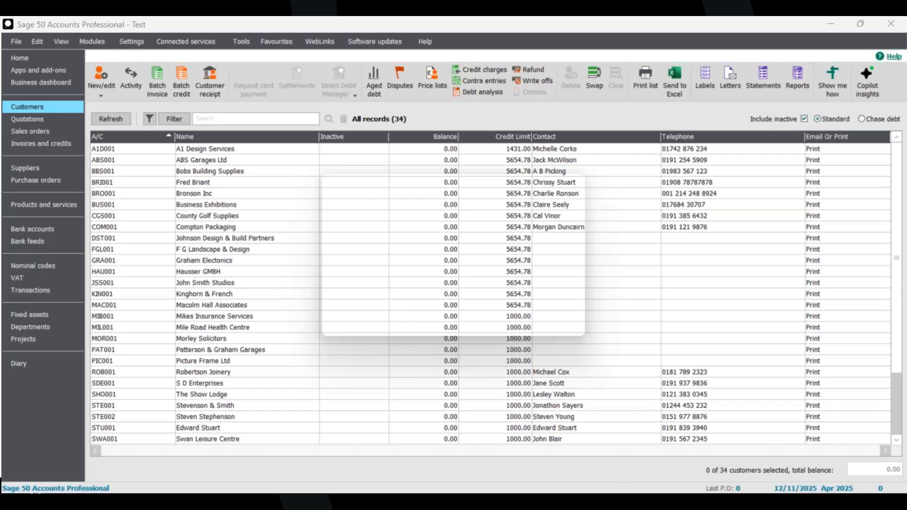
Start a data import, closing the open windows, and choose Customer records as the data type.
left_click(16, 41)
left_click(74, 203)
left_click(520, 293)
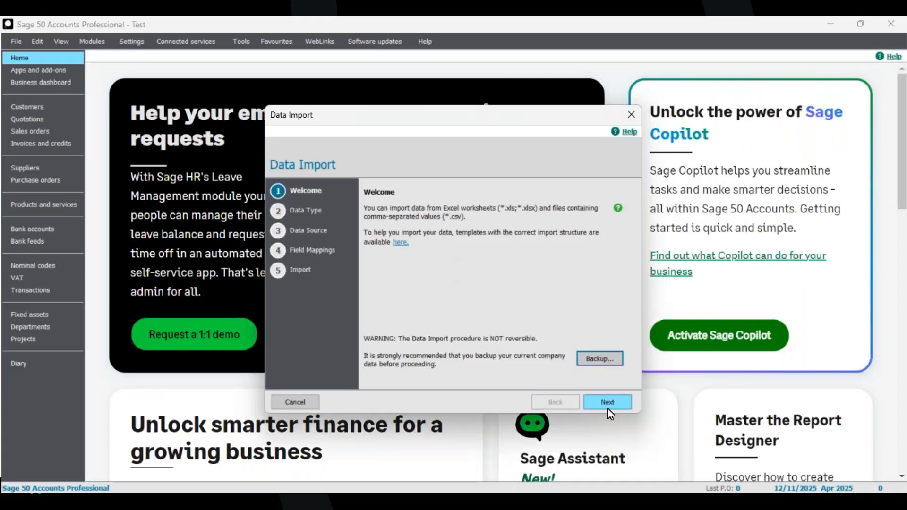
left_click(603, 401)
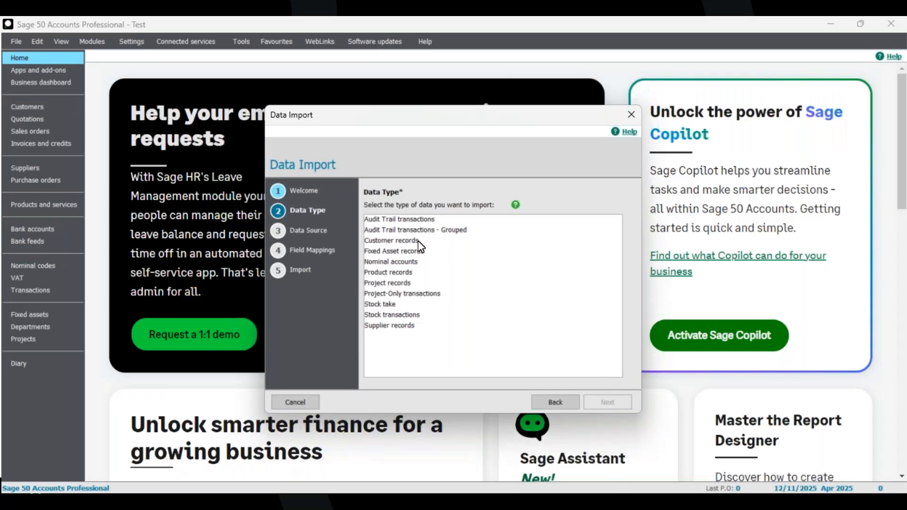
left_click(420, 241)
left_click(619, 406)
left_click(602, 270)
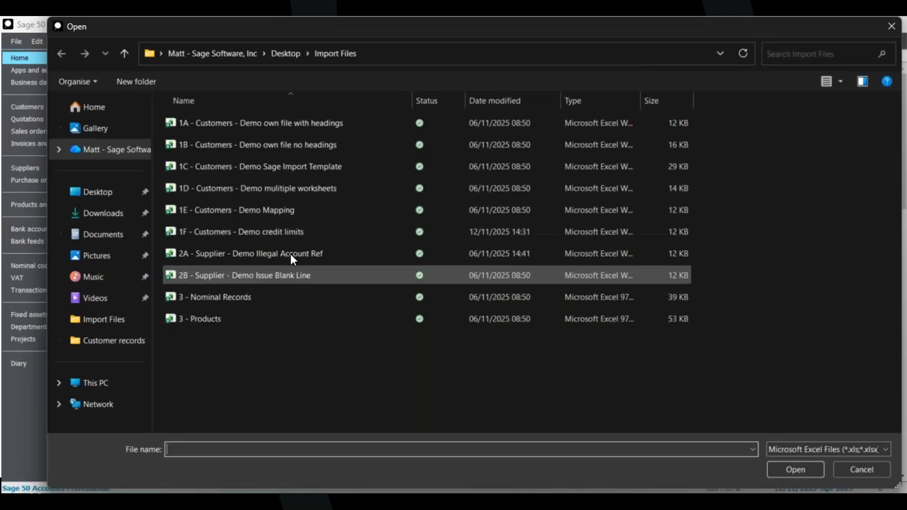
left_click(293, 231)
left_click(791, 466)
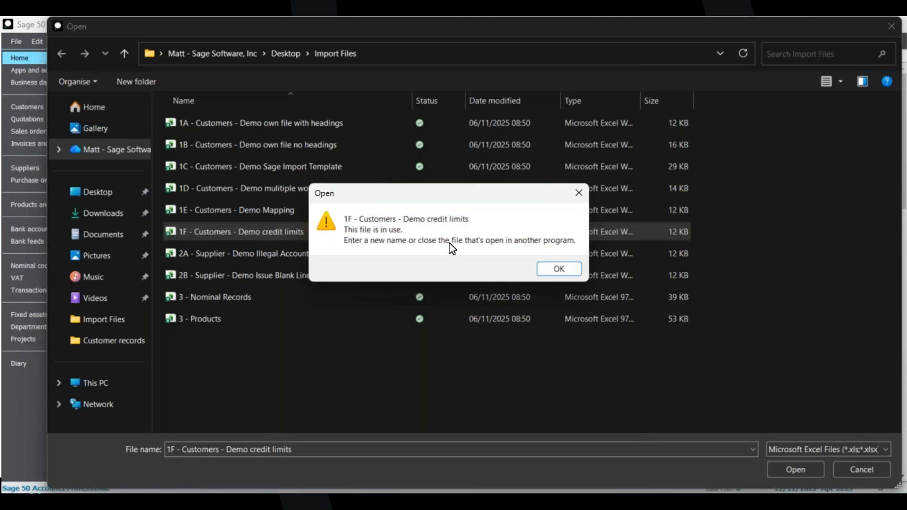
left_click(560, 269)
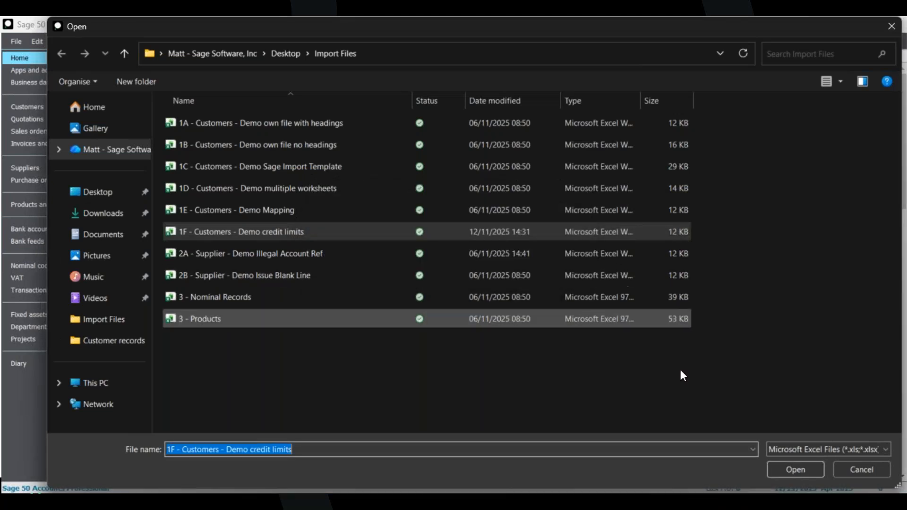
left_click(861, 469)
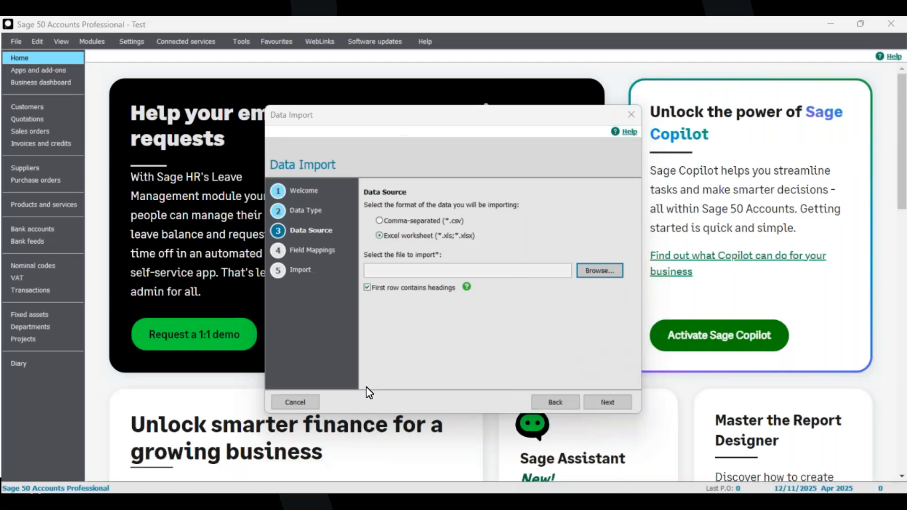
In the "2A - Supplier - Demo Illegal Account Ref" workbook, append five extra digits to the Concept Stationery Supplies account reference in A2 and close the workbook.
left_click(594, 276)
left_click(302, 275)
left_click(264, 255)
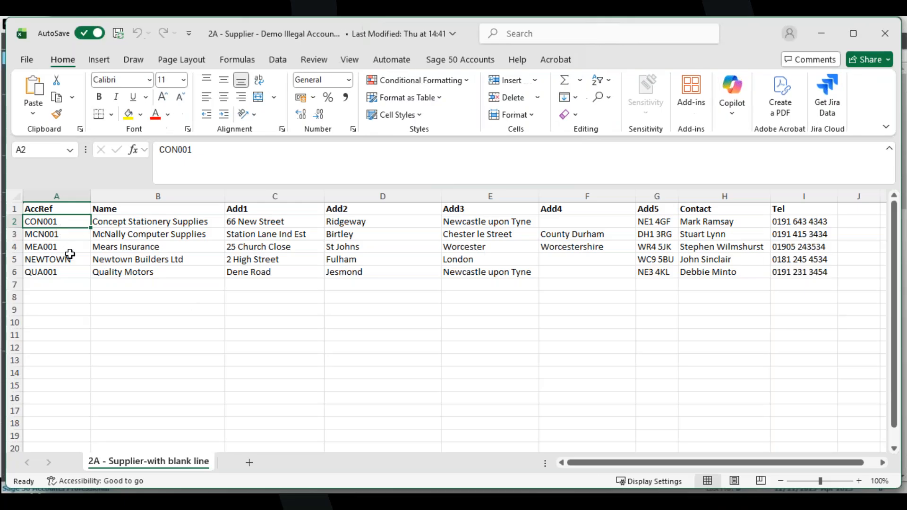
double_click(67, 222)
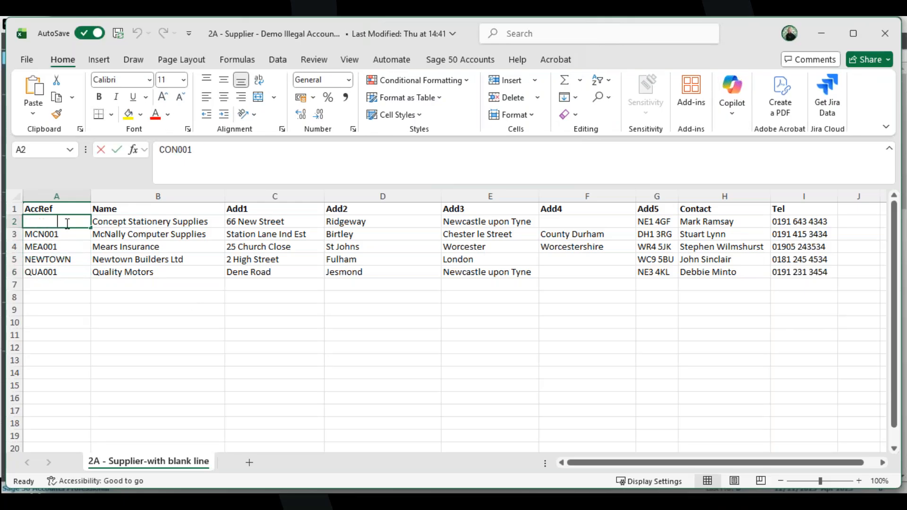
type("23456")
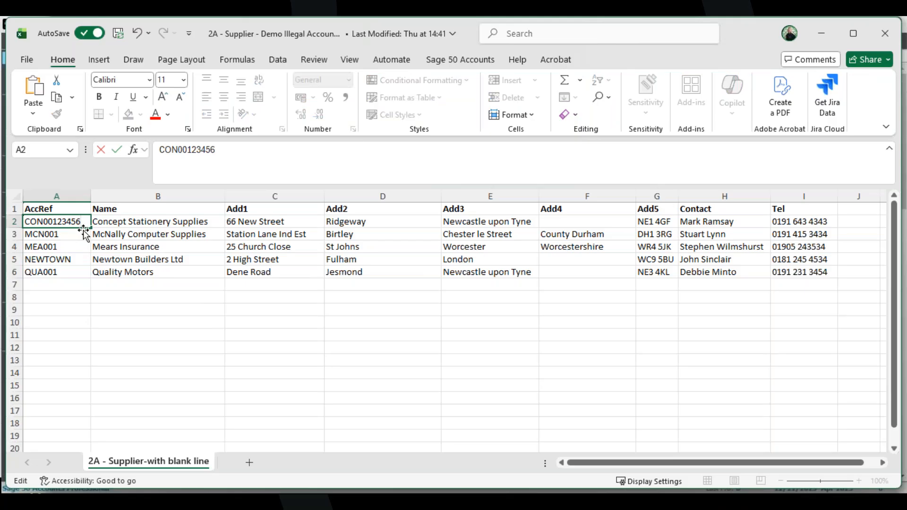
key("Return")
left_click(78, 222)
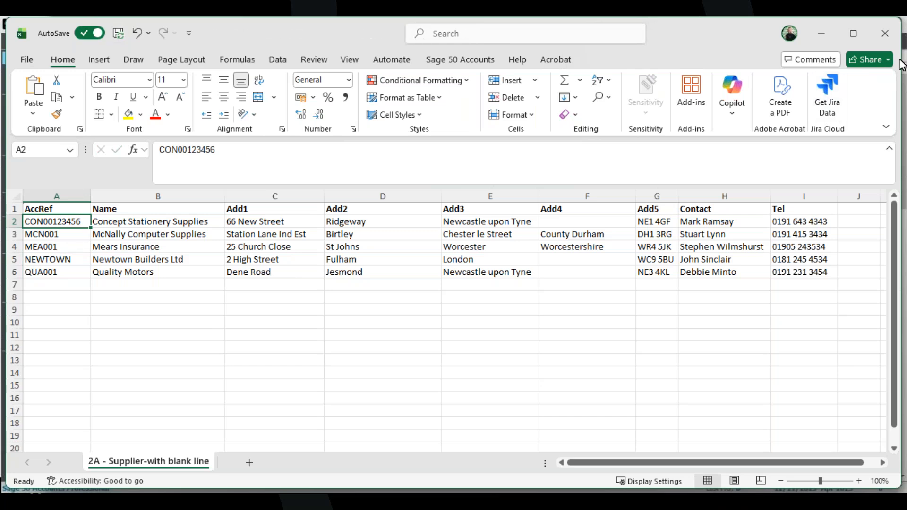
left_click(892, 46)
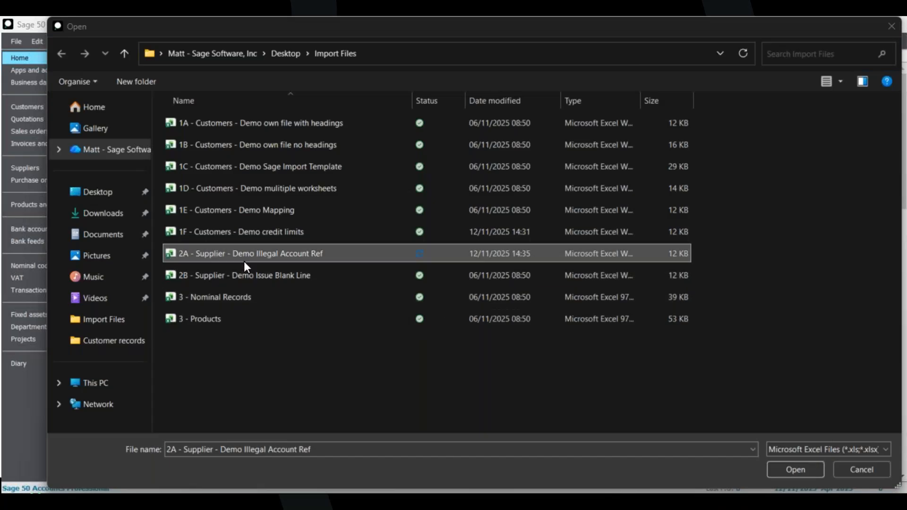
Use the 2A supplier workbook as the import source and map AccRef to Account Reference and Name to Account Name.
left_click(802, 468)
left_click(607, 402)
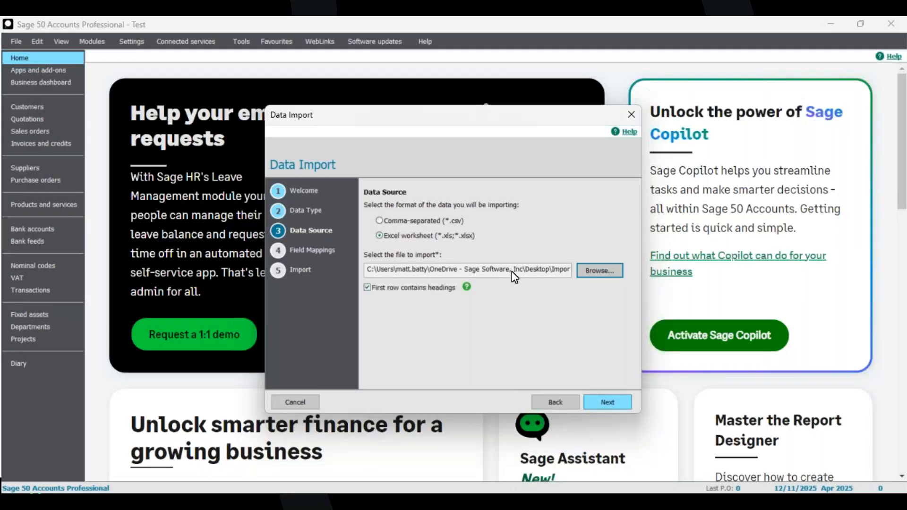
left_click(498, 240)
left_click(472, 260)
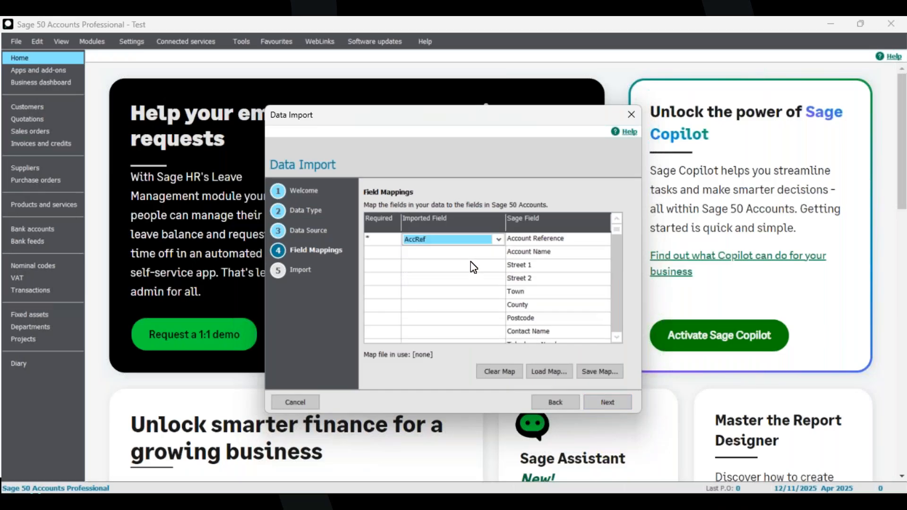
left_click(481, 254)
left_click(491, 254)
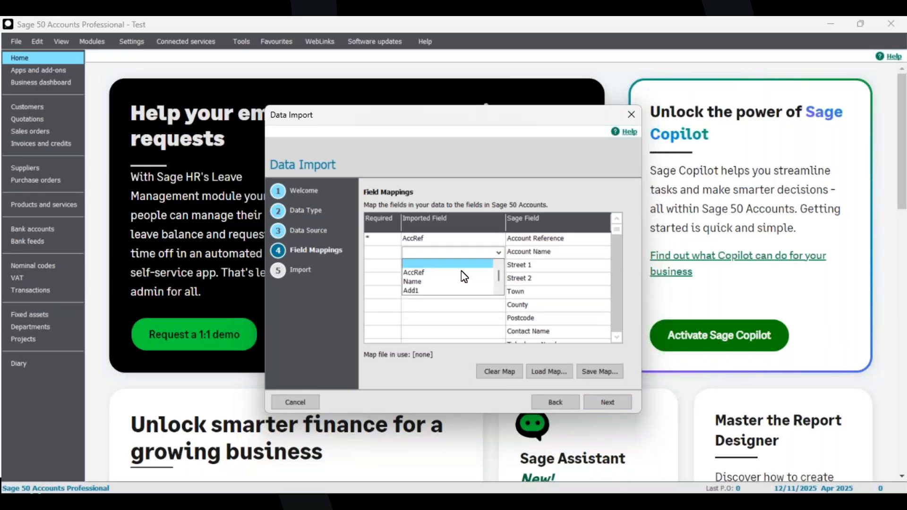
left_click(445, 282)
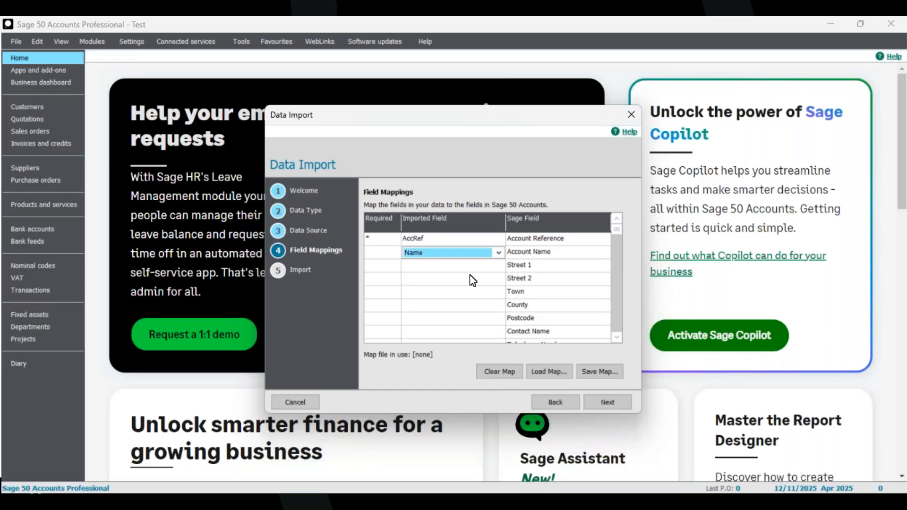
Run the customer import and open the source workbook for editing from the import results.
left_click(609, 402)
left_click(610, 403)
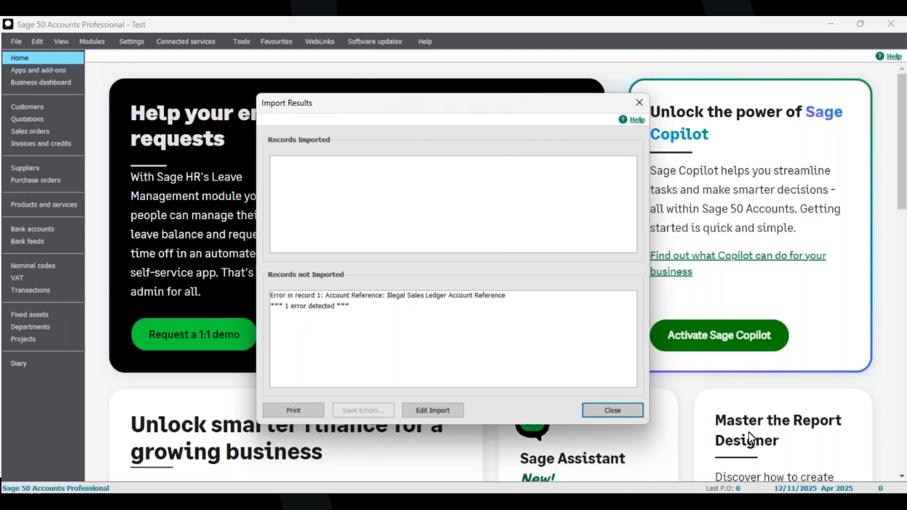
left_click(433, 410)
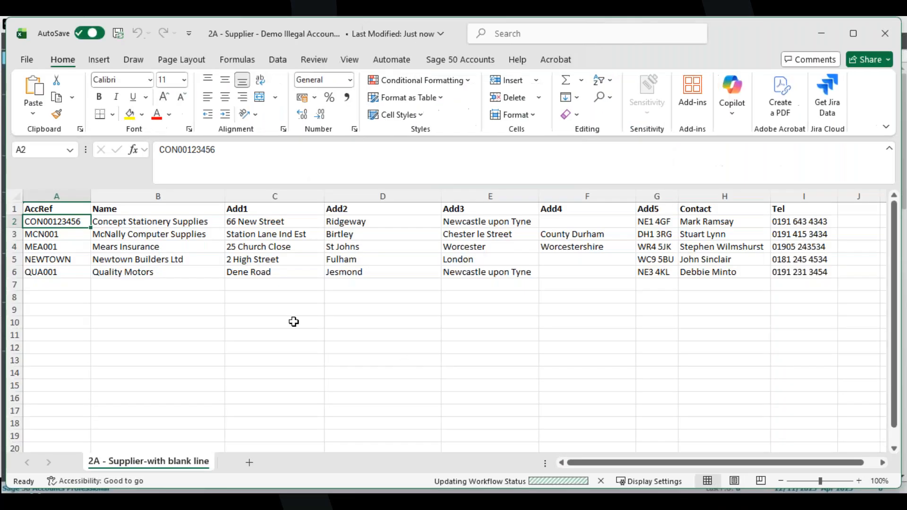
left_click(820, 34)
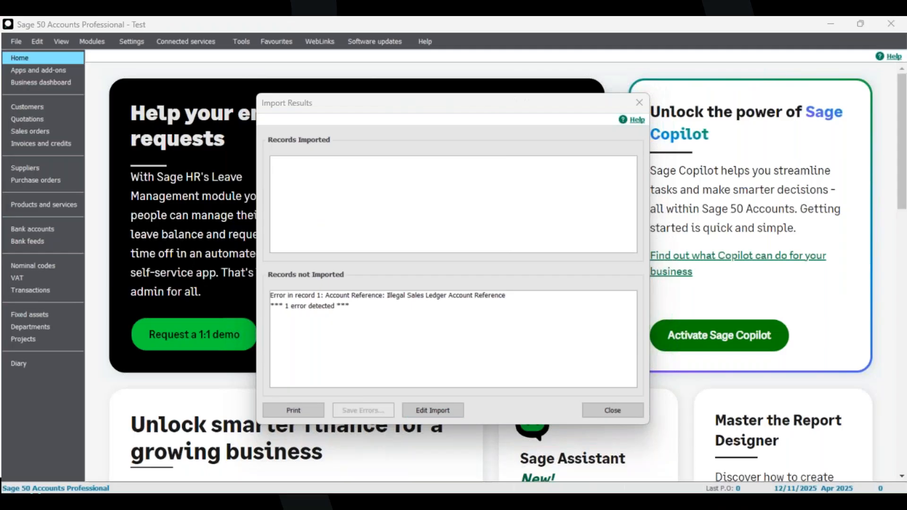
left_click(587, 491)
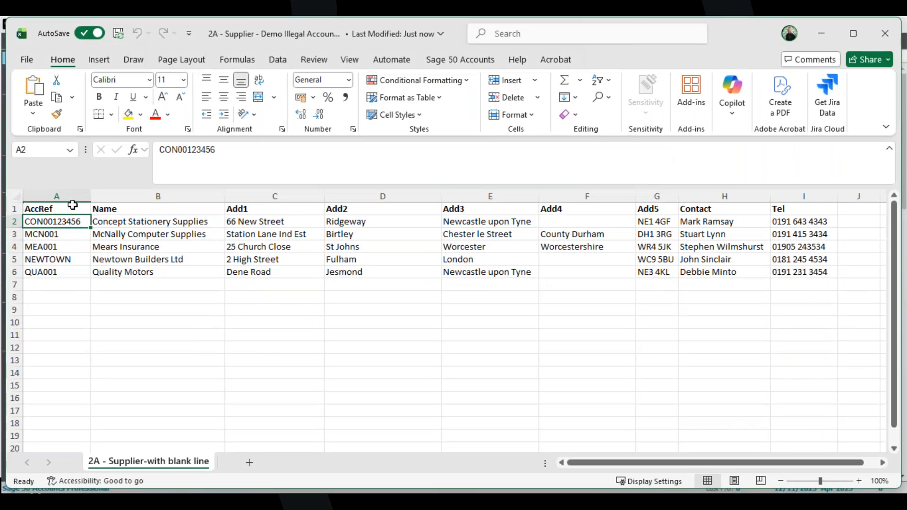
Remove the five extra digits from the account reference in cell A2 and close the workbook.
double_click(83, 222)
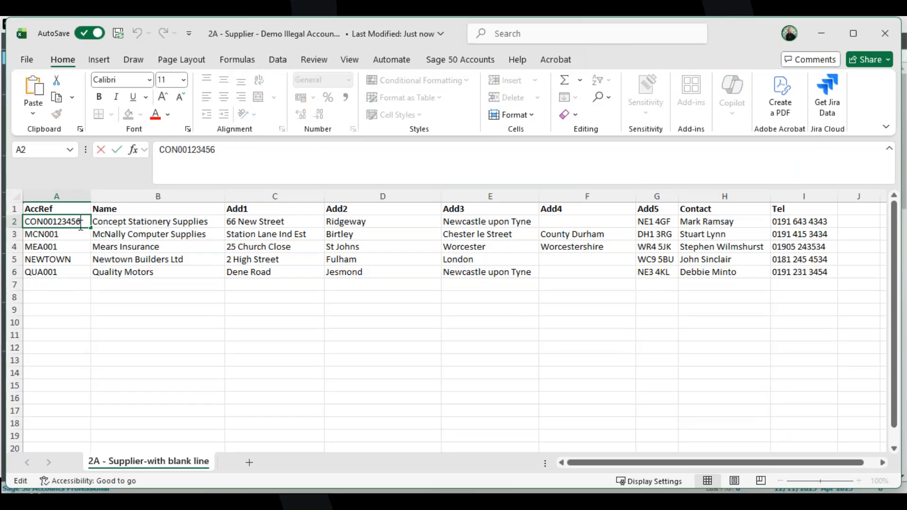
key("BackSpace")
key("BackSpace")
key("BackSpace")
key("BackSpace")
key("BackSpace")
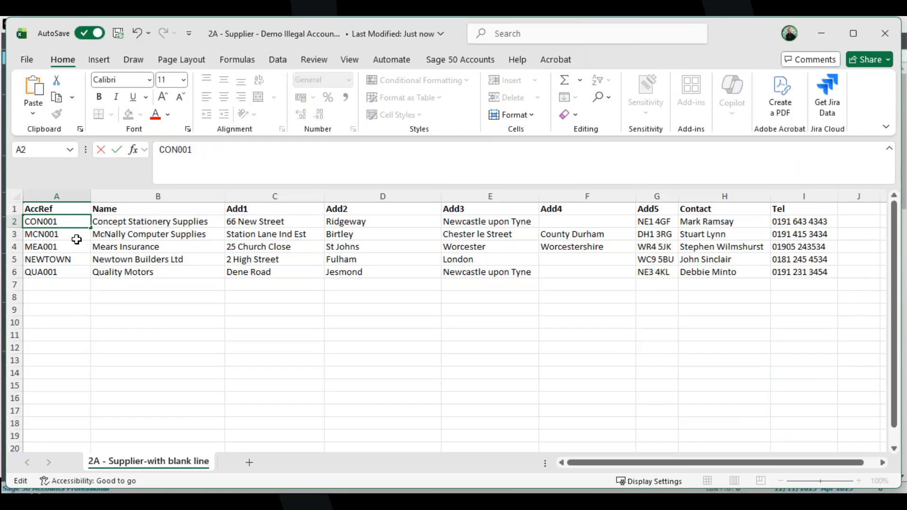
left_click(75, 236)
left_click(75, 220)
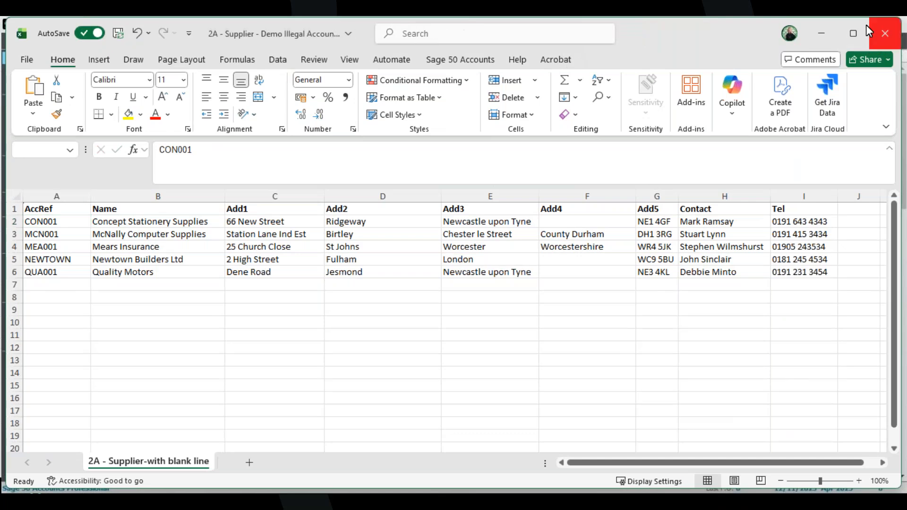
left_click(878, 34)
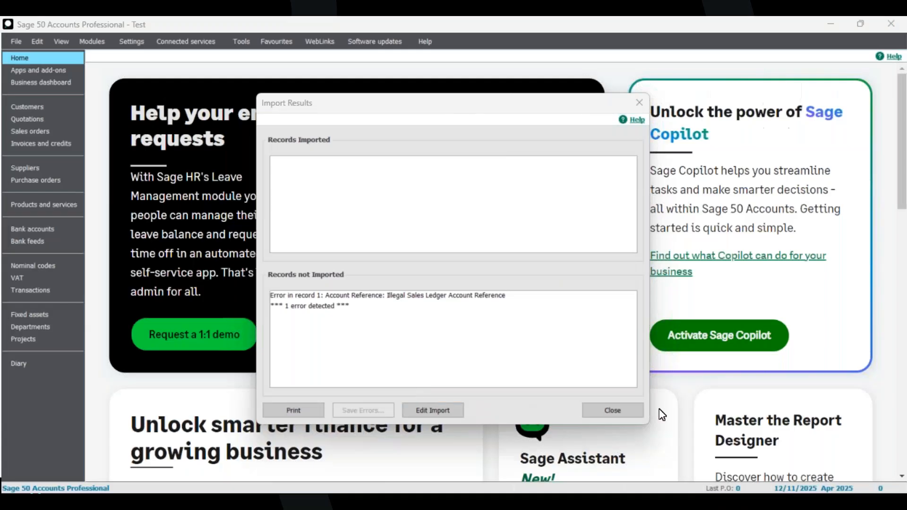
Close the import results and start another data import with Customer records as the data type.
left_click(612, 411)
left_click(18, 41)
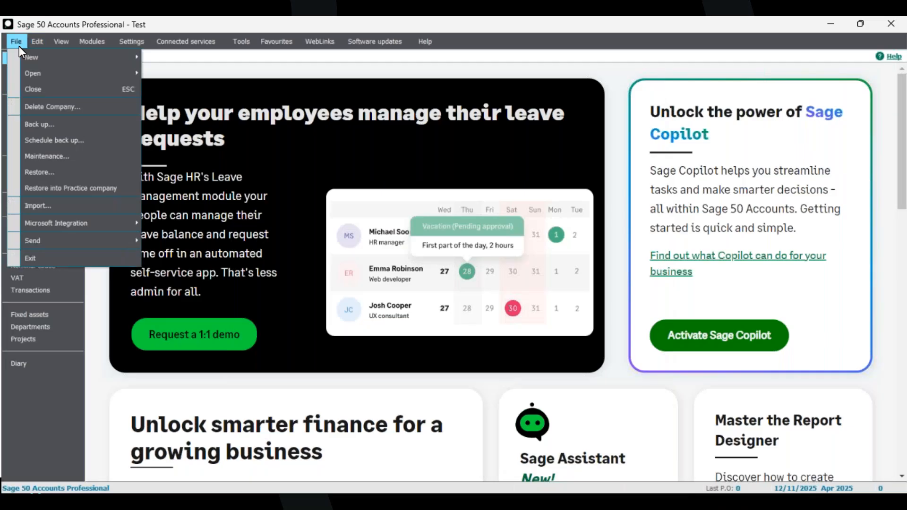
left_click(87, 204)
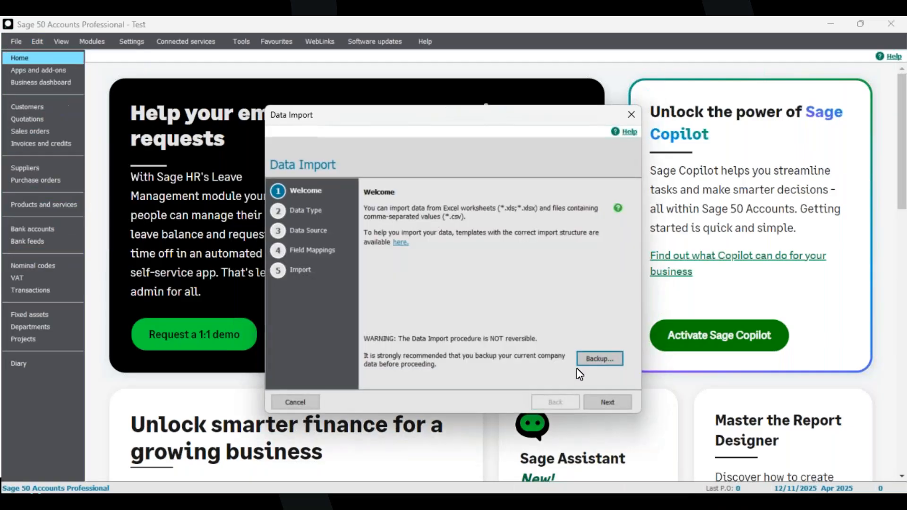
left_click(613, 409)
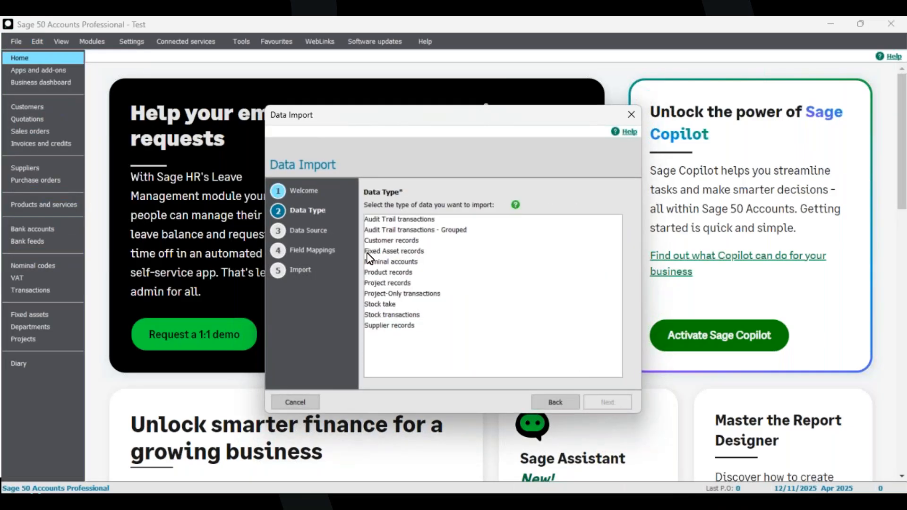
left_click(384, 229)
left_click(385, 240)
left_click(609, 402)
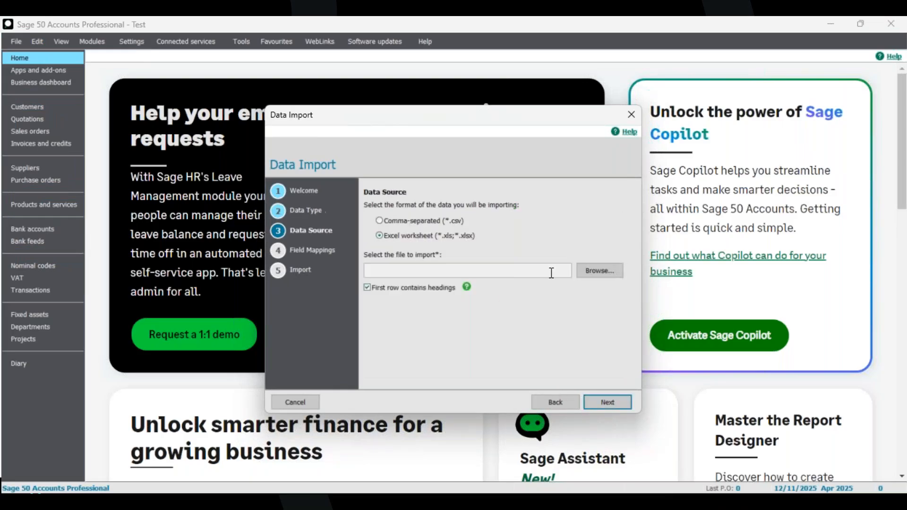
Select the "2A - Supplier - Demo Illegal Account Ref" workbook as the Excel import source and continue to the field mappings.
left_click(596, 272)
left_click(278, 254)
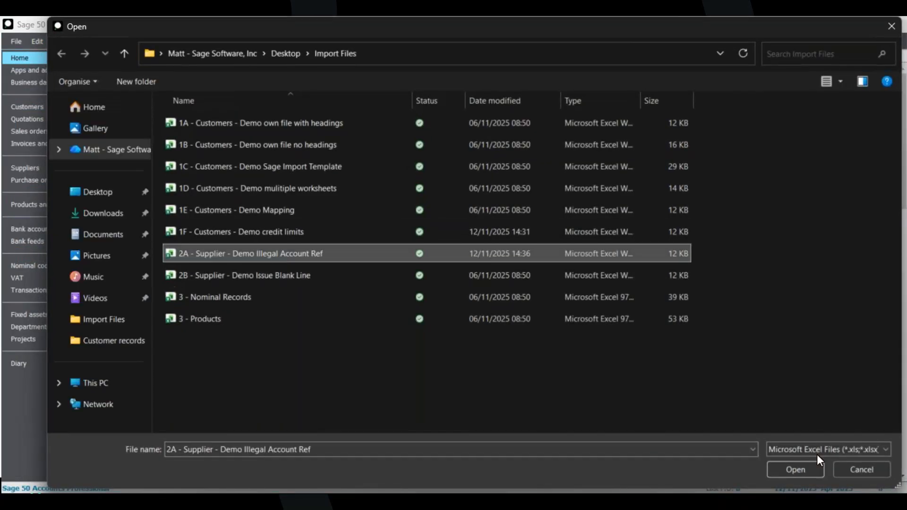
left_click(787, 469)
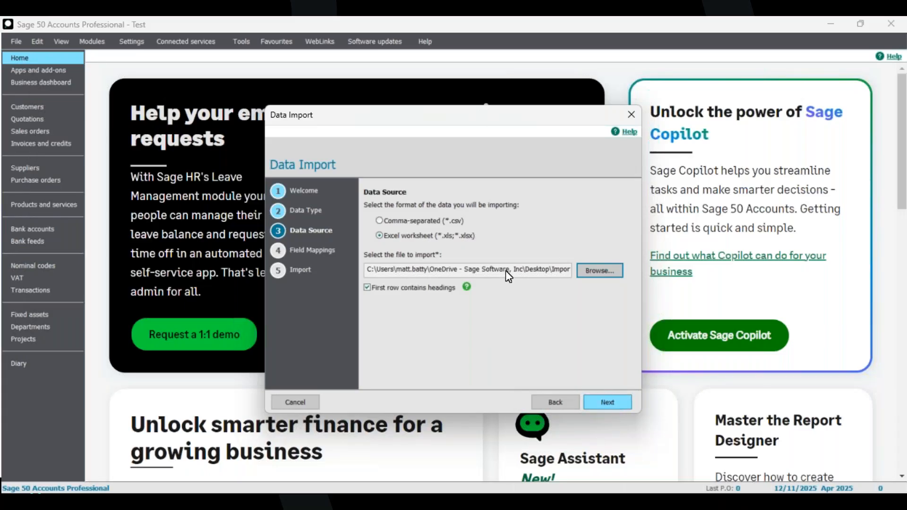
key("Return")
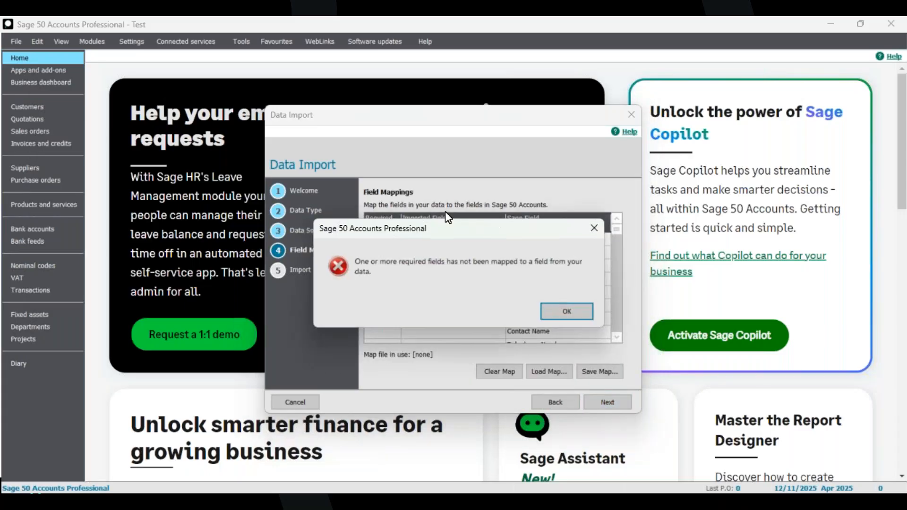
Dismiss the mapping error, map AccRef to the required Account Reference field, and continue to the import summary.
left_click(560, 308)
left_click(487, 242)
left_click(498, 239)
left_click(486, 247)
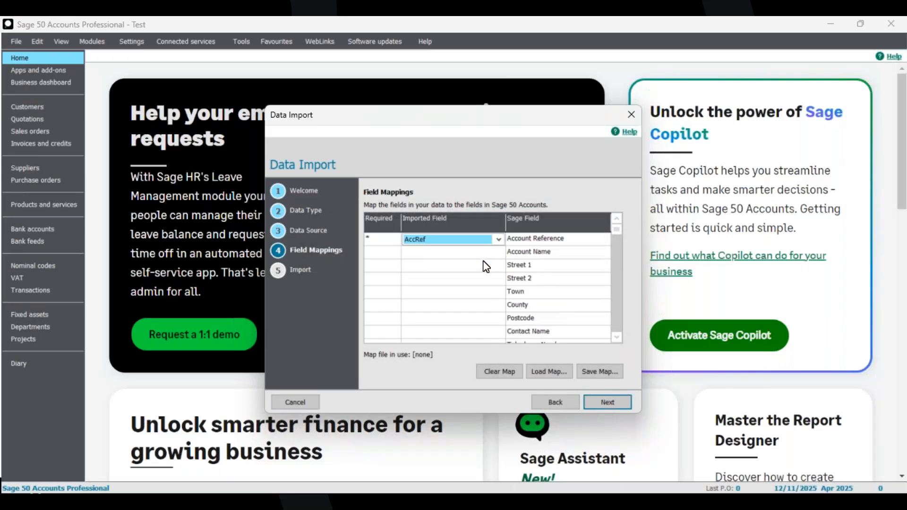
left_click(608, 402)
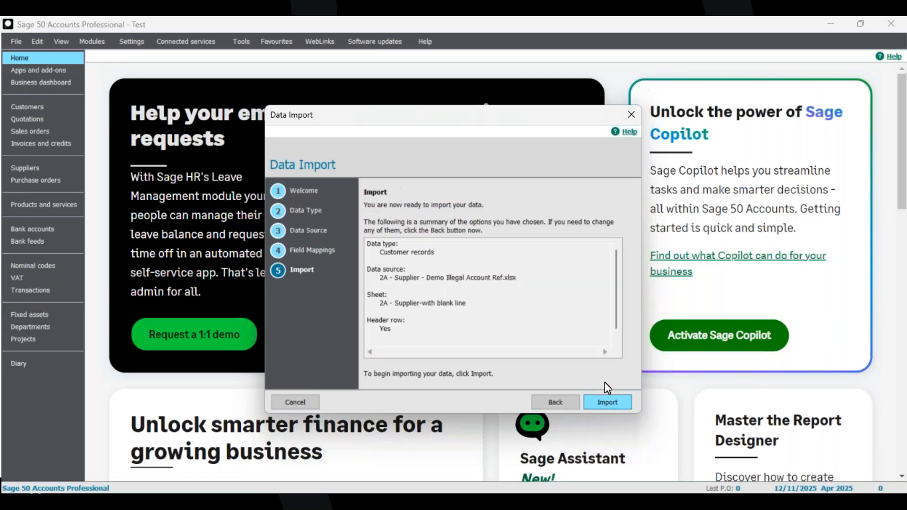
Run the import of the corrected workbook and check the imported records in the Customers list.
left_click(395, 217)
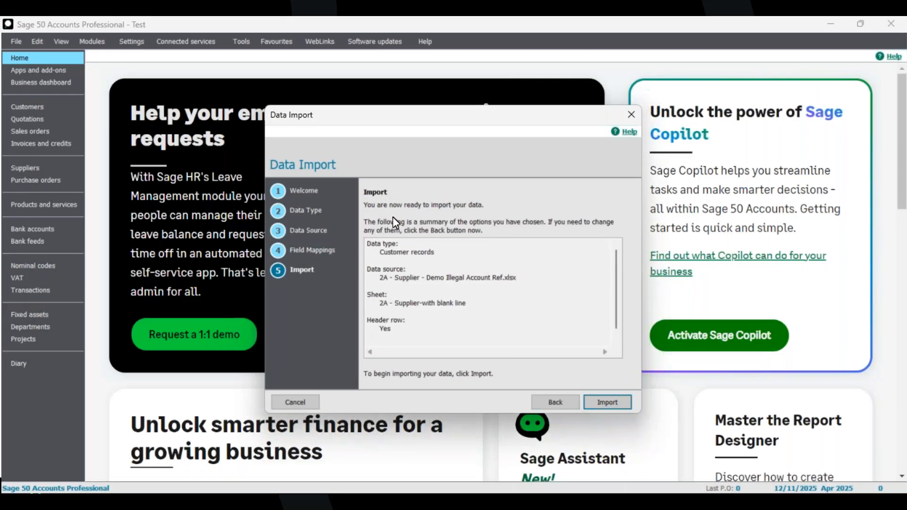
left_click(617, 411)
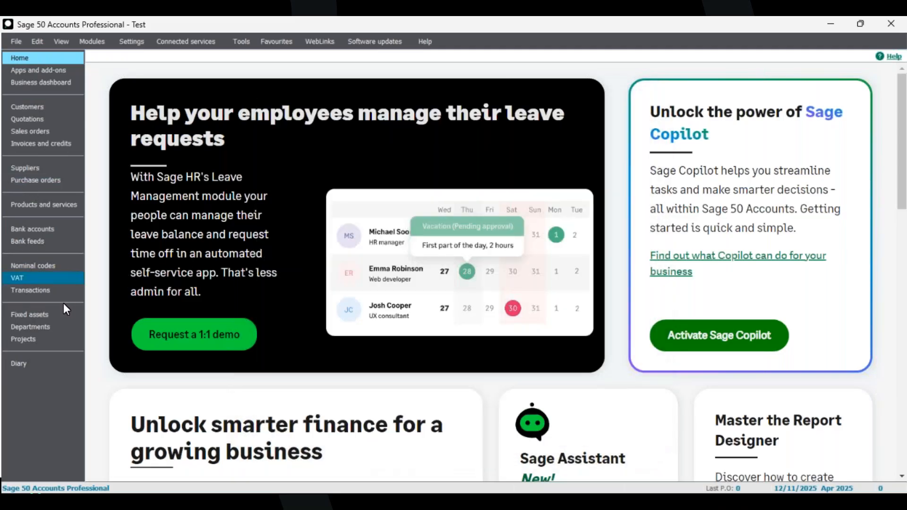
left_click(37, 108)
left_click(128, 239)
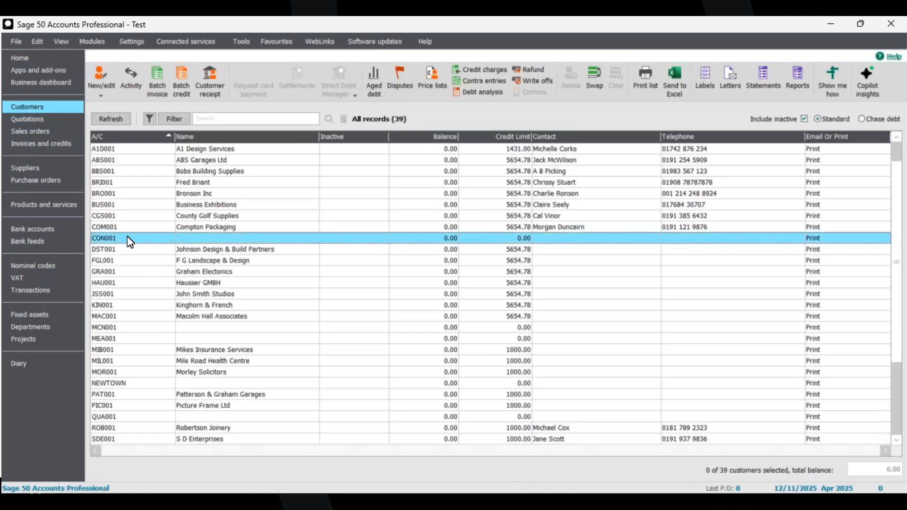
Add the customer records MCN001, MEA001, NEWTOWN and QUA001 to the selection and check the rest of the list.
left_click(150, 328)
left_click(152, 339)
left_click(162, 385)
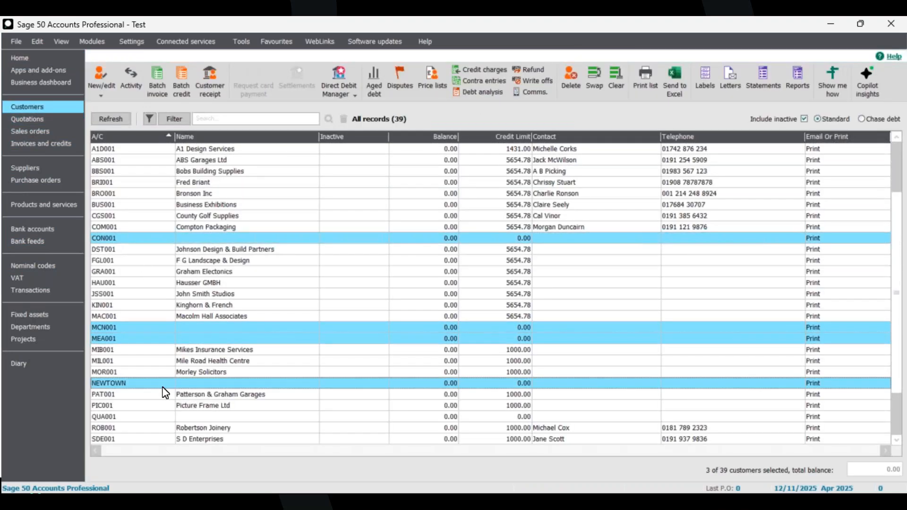
left_click(158, 418)
scroll(173, 364, "down", 4)
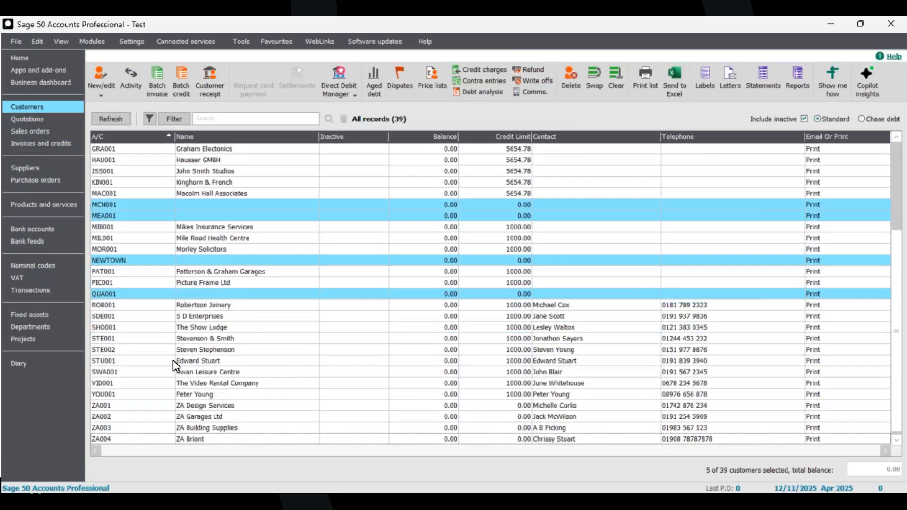
scroll(173, 362, "down", 1)
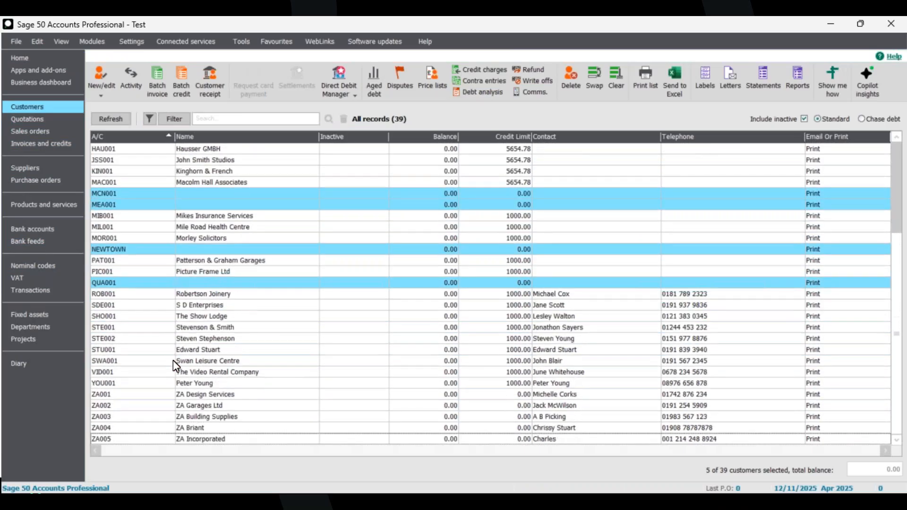
scroll(173, 360, "up", 4)
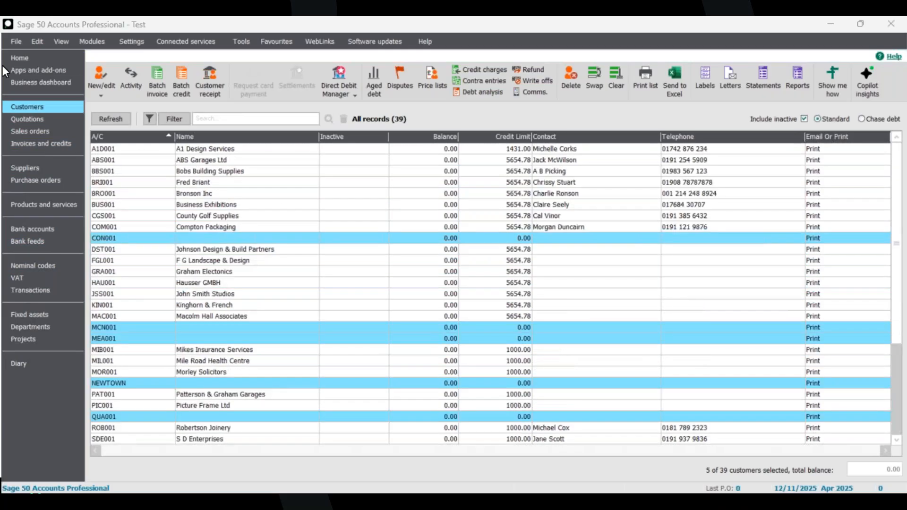
Return to the Customers list from the Home page and deselect CON001, MCN001, MEA001, NEWTOWN and QUA001.
left_click(29, 58)
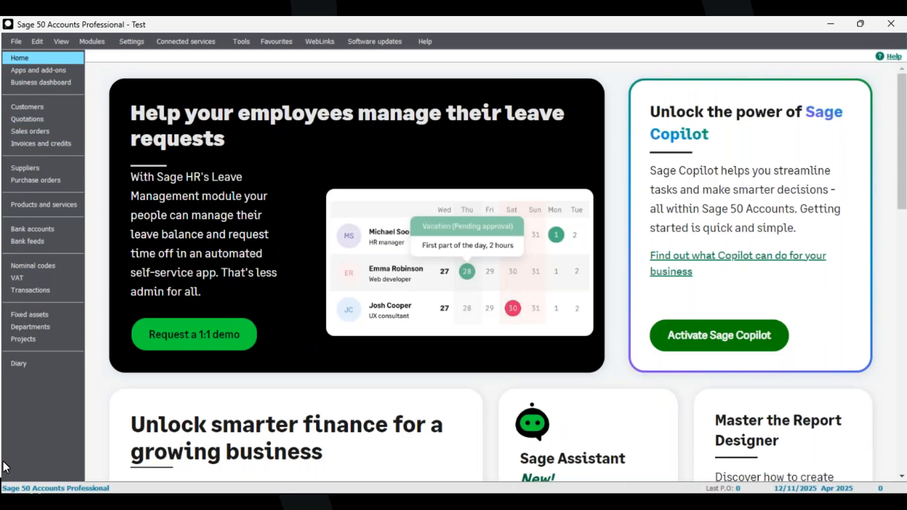
left_click(34, 104)
left_click(150, 239)
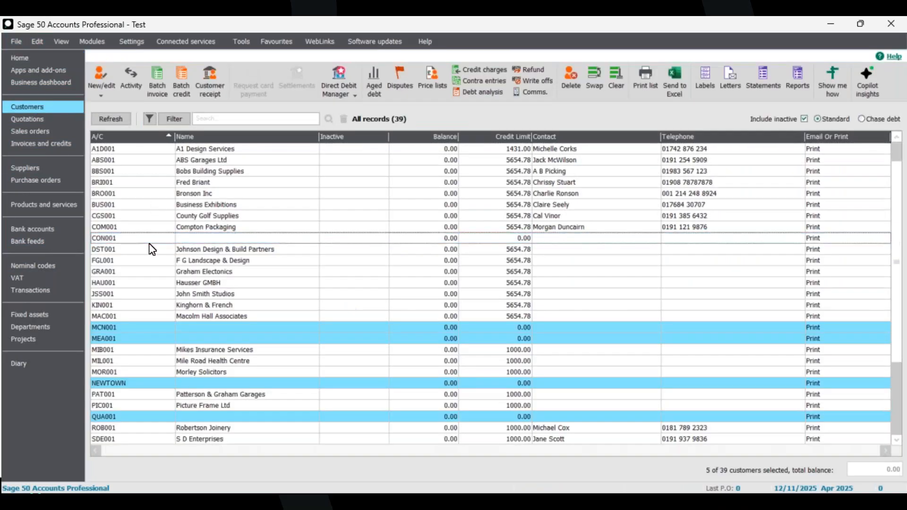
left_click(162, 330)
left_click(161, 340)
left_click(183, 384)
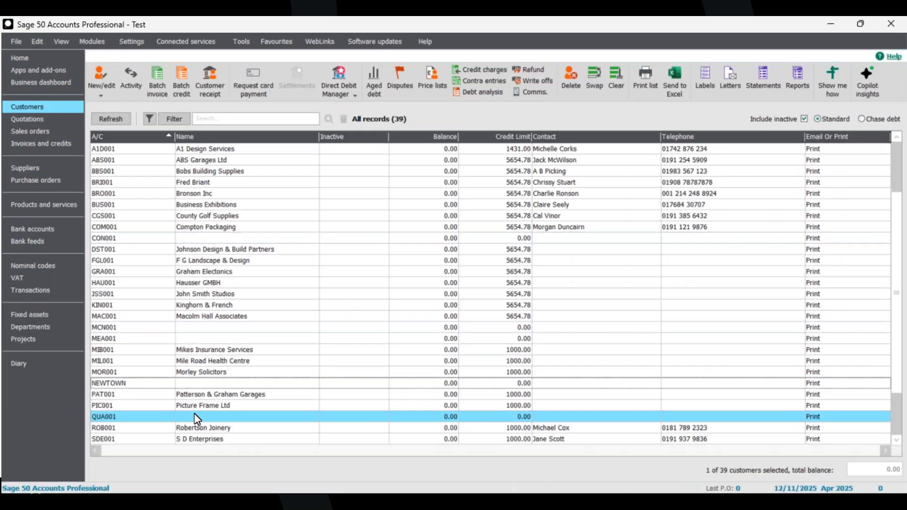
left_click(194, 416)
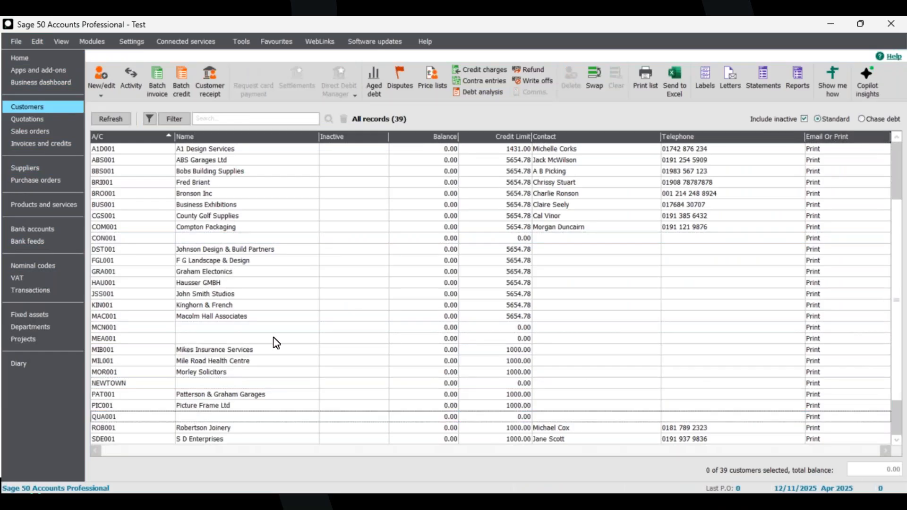
Look through the whole Customers list to review the names, credit limits and contact details of the imported records.
scroll(255, 340, "down", 4)
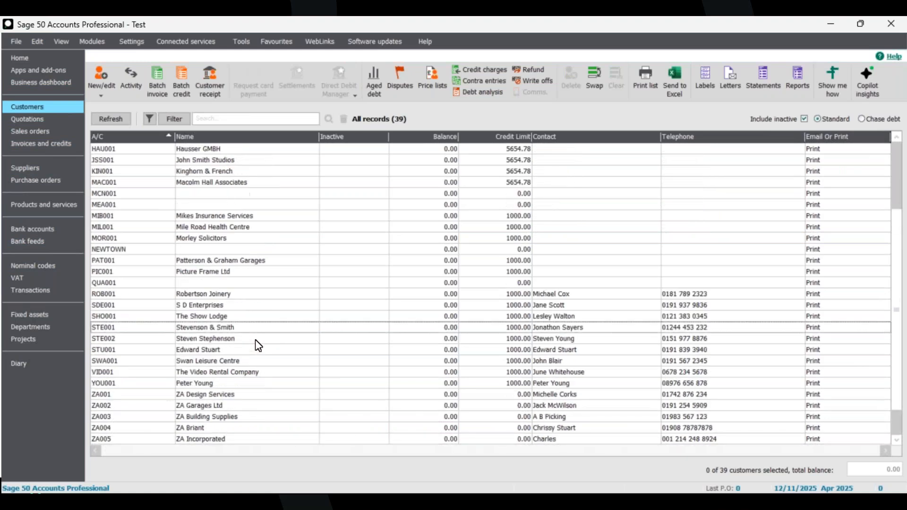
scroll(257, 346, "up", 4)
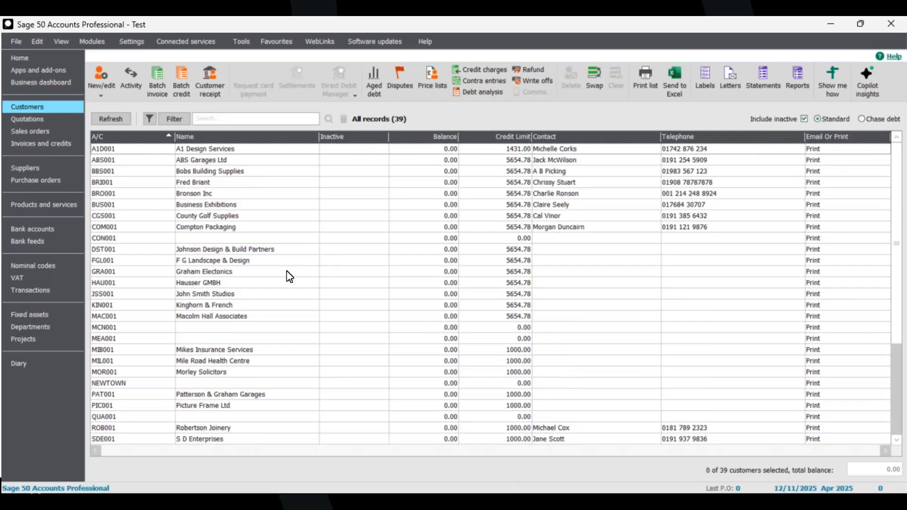
key("Down")
scroll(254, 326, "down", 18)
scroll(253, 324, "up", 19)
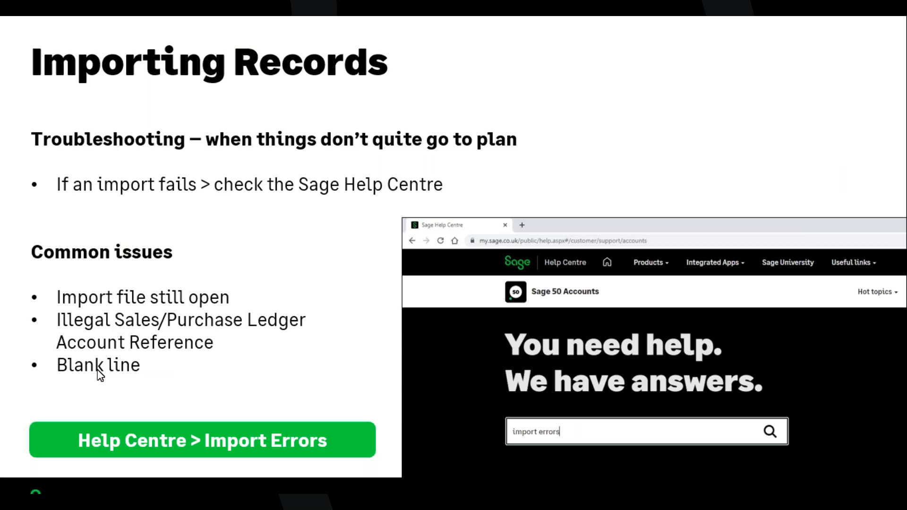
key("Right")
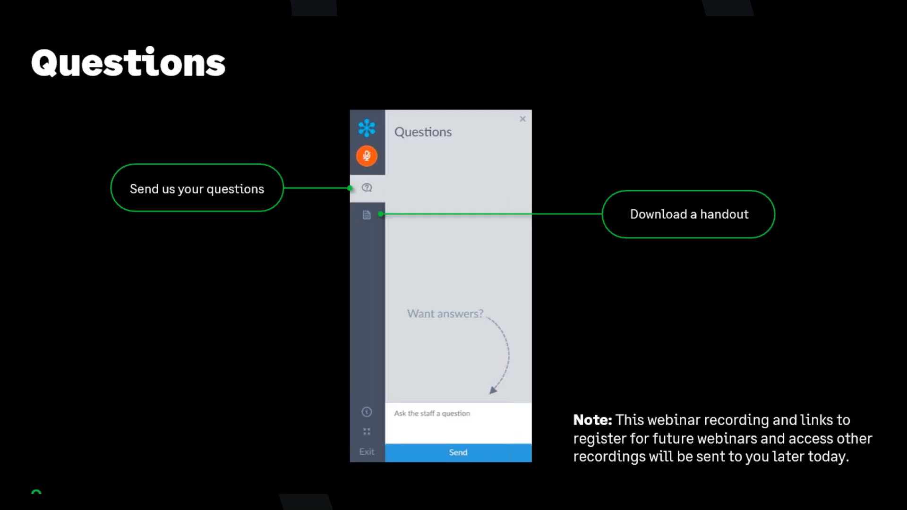
key("Right")
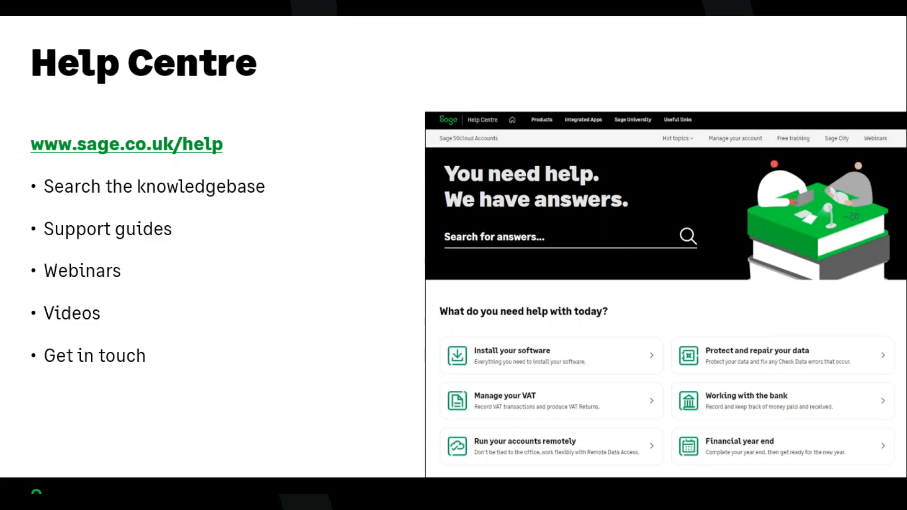
key("Right")
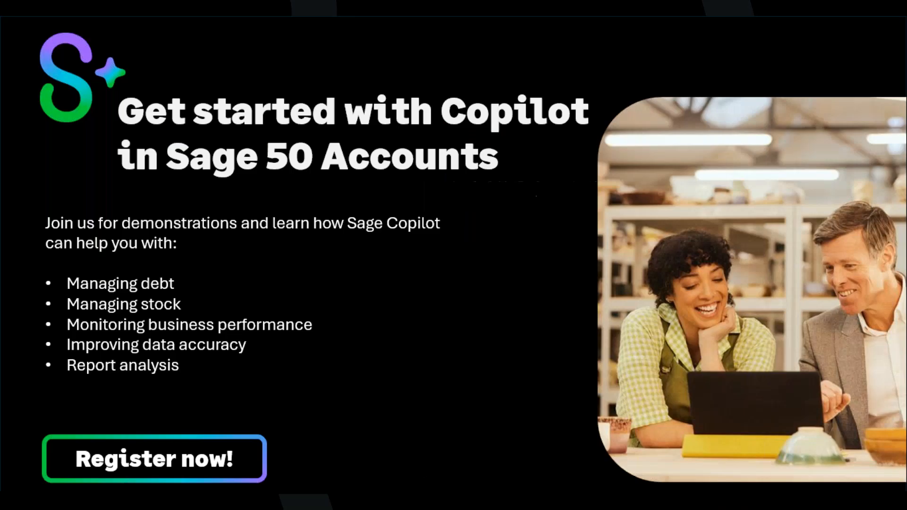